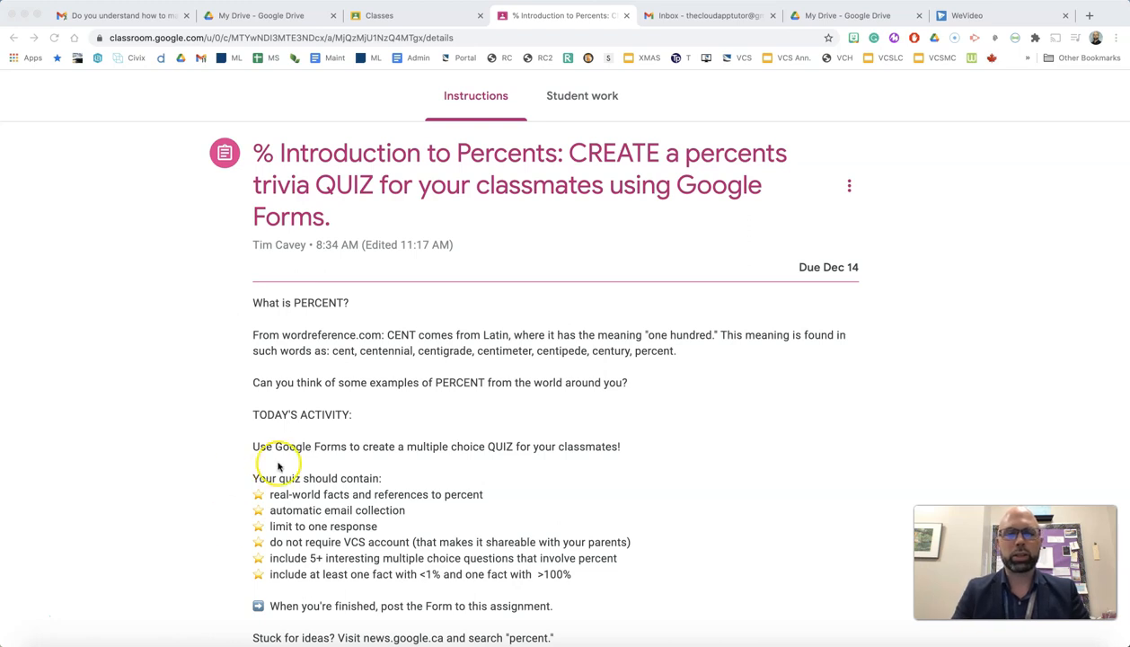
Review the percents trivia quiz assignment's instructions and list of quiz requirements
scroll(387, 466, down, 3)
scroll(387, 465, down, 2)
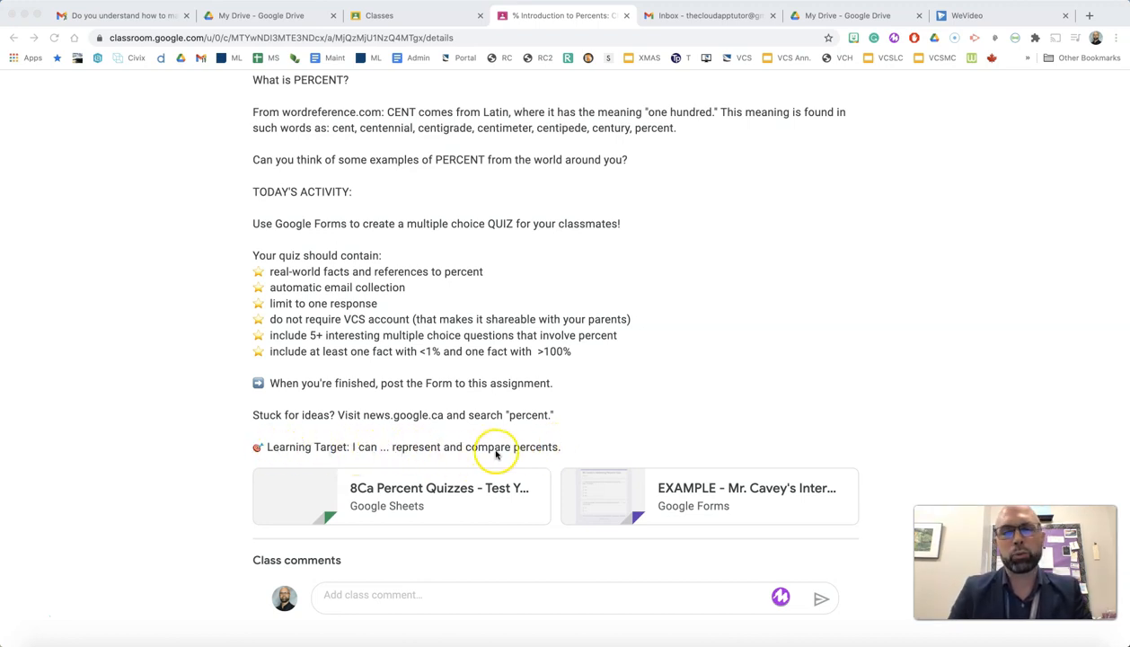
scroll(548, 462, up, 1)
scroll(548, 461, up, 4)
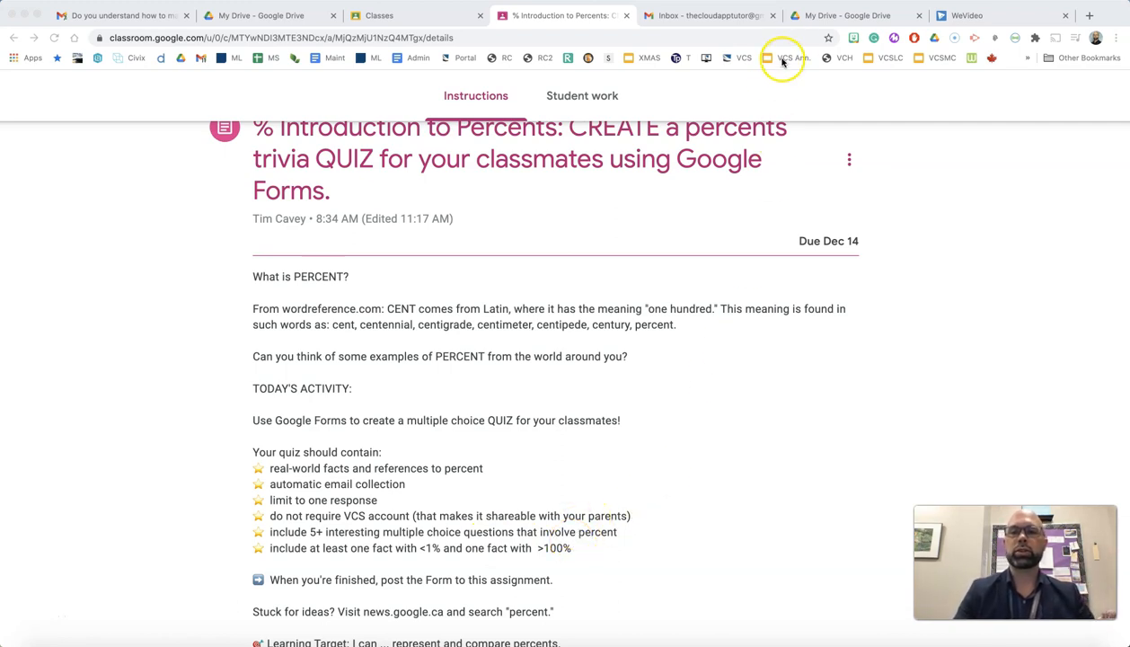
Switch to Google Drive and create a new blank Google Form
click(843, 17)
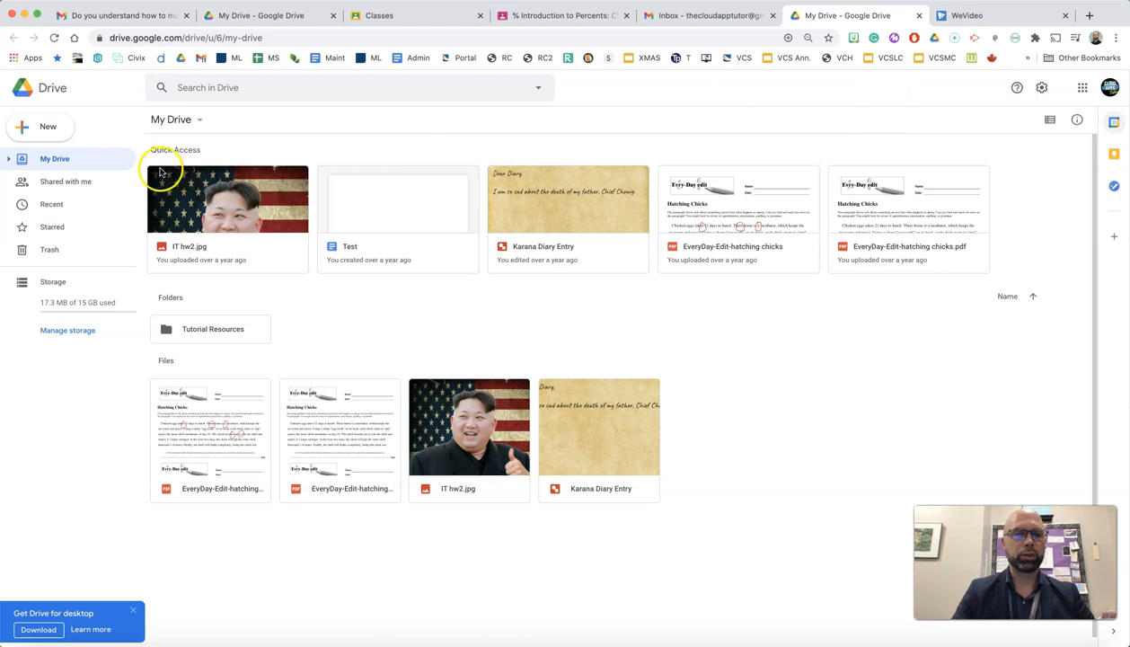
click(44, 127)
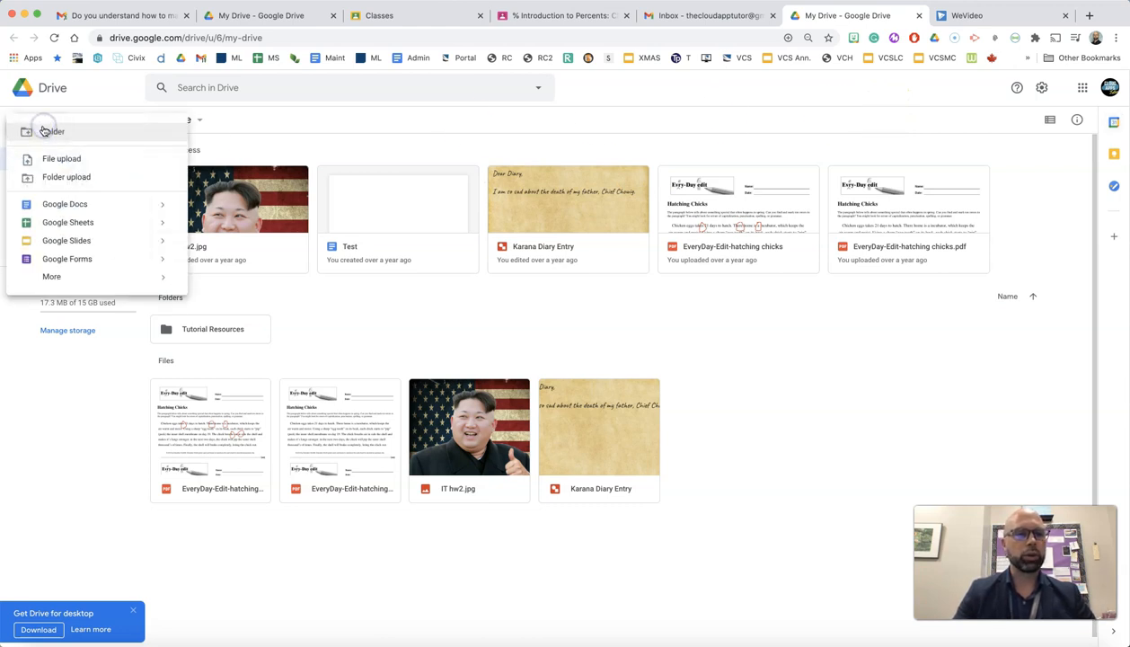
click(66, 259)
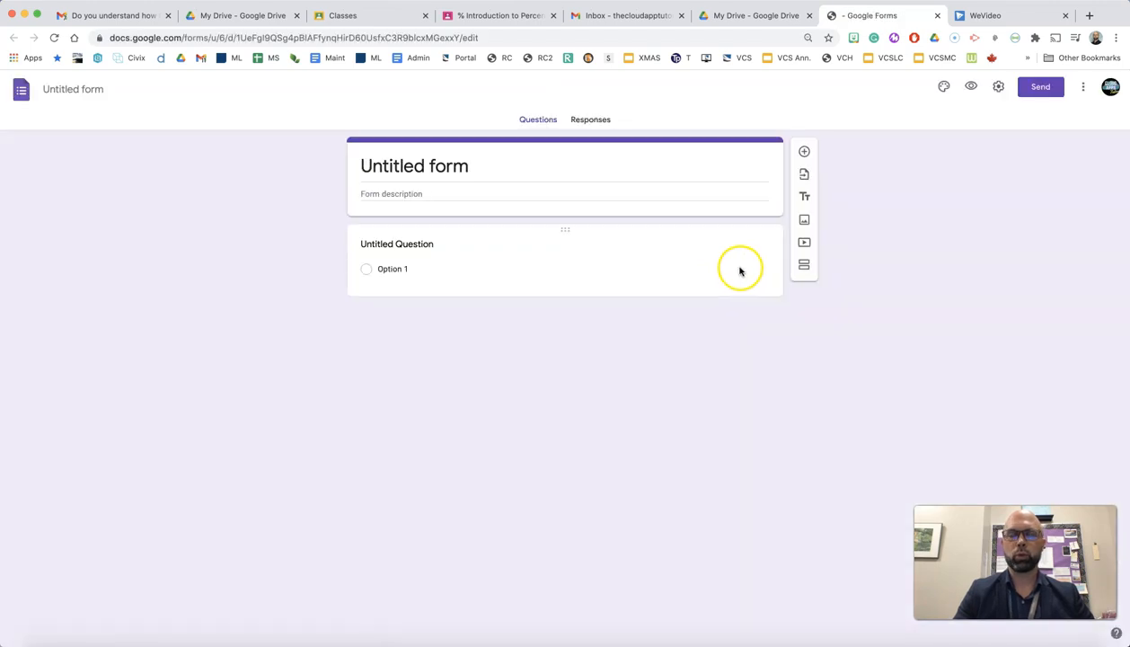
Name the form with the teacher's name followed by "Interesting Facts Including Percents" and apply it as the form's title
click(60, 90)
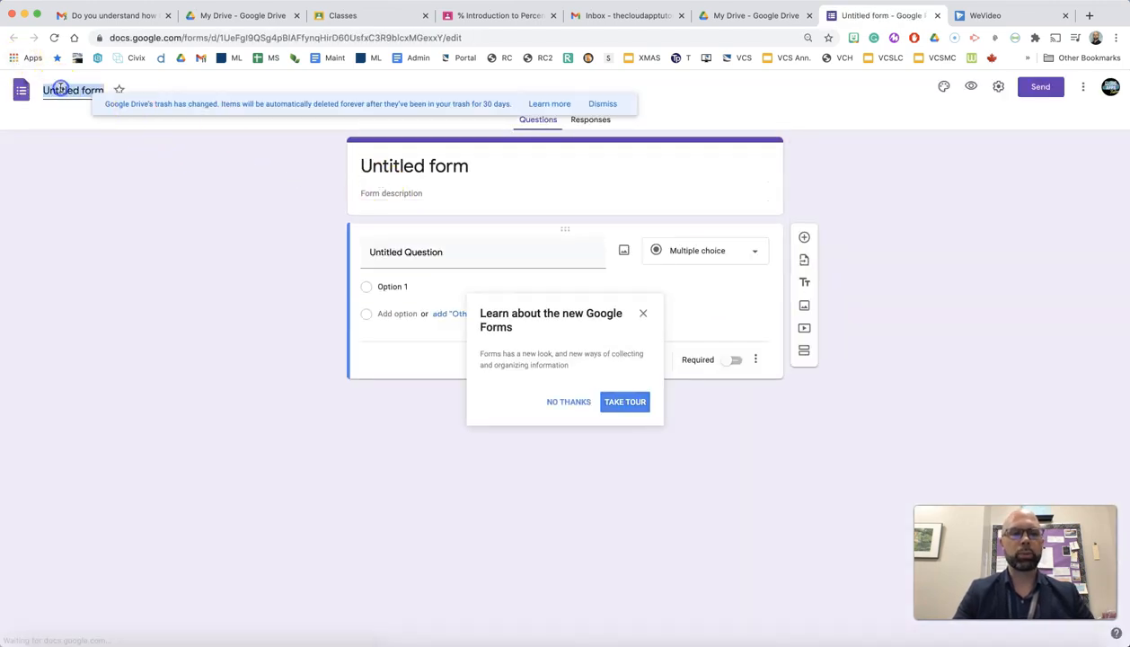
text(Mr. Cavey's Interesting Facts Including Percents)
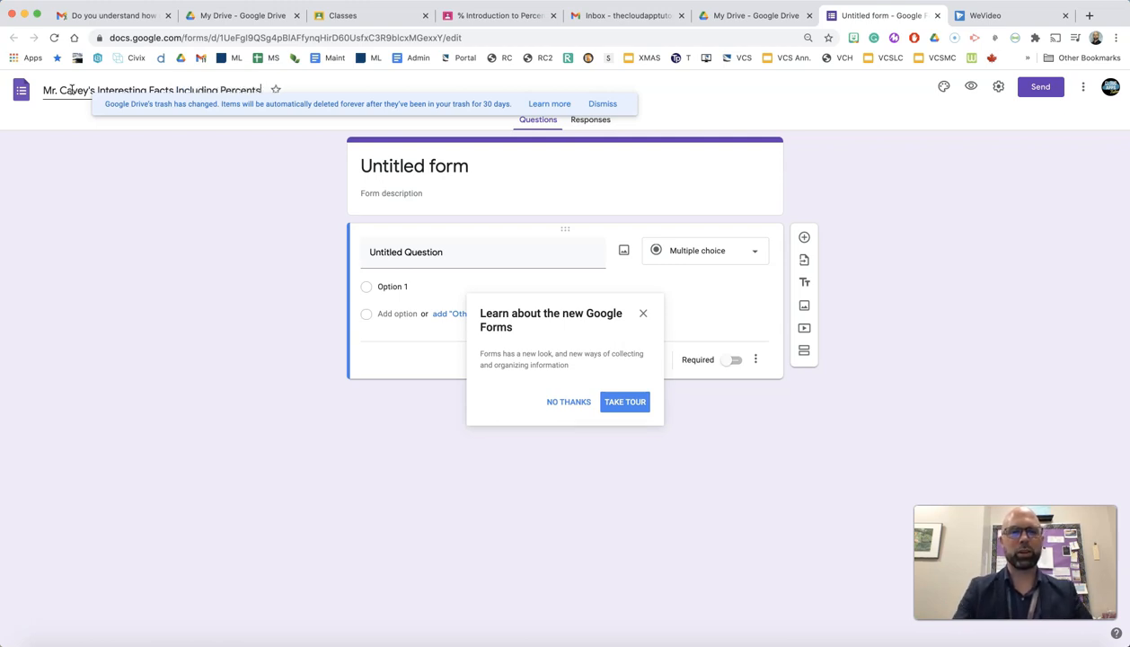
click(436, 165)
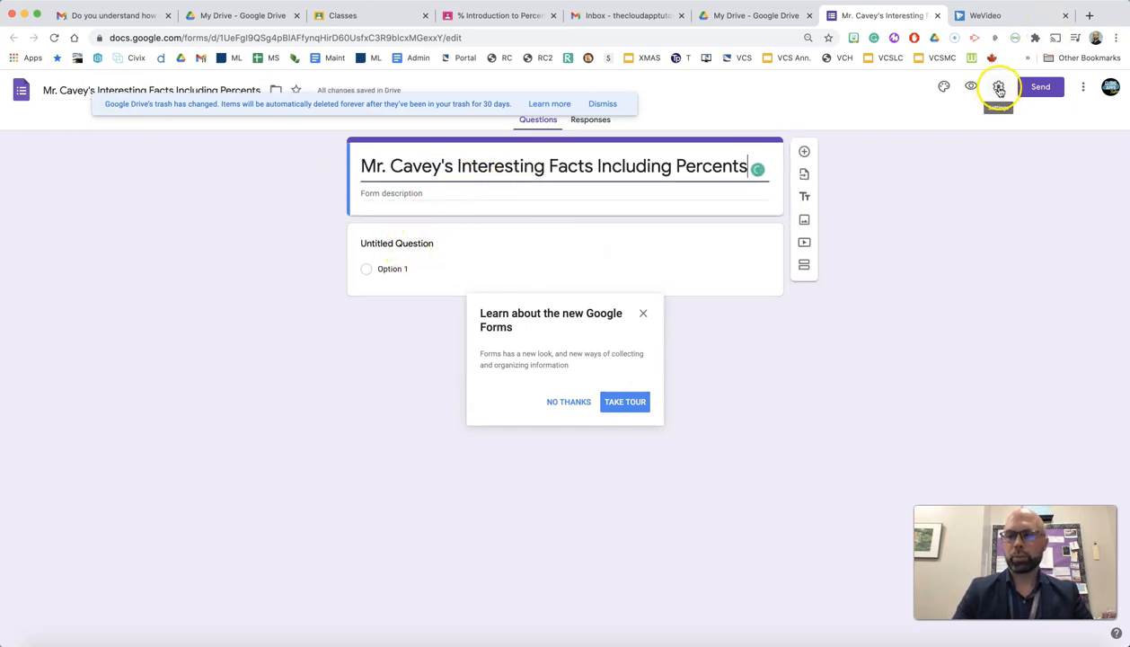
Set the form to collect email addresses, limit to 1 response and let respondents see summary charts, dismissing the tour offer
click(999, 87)
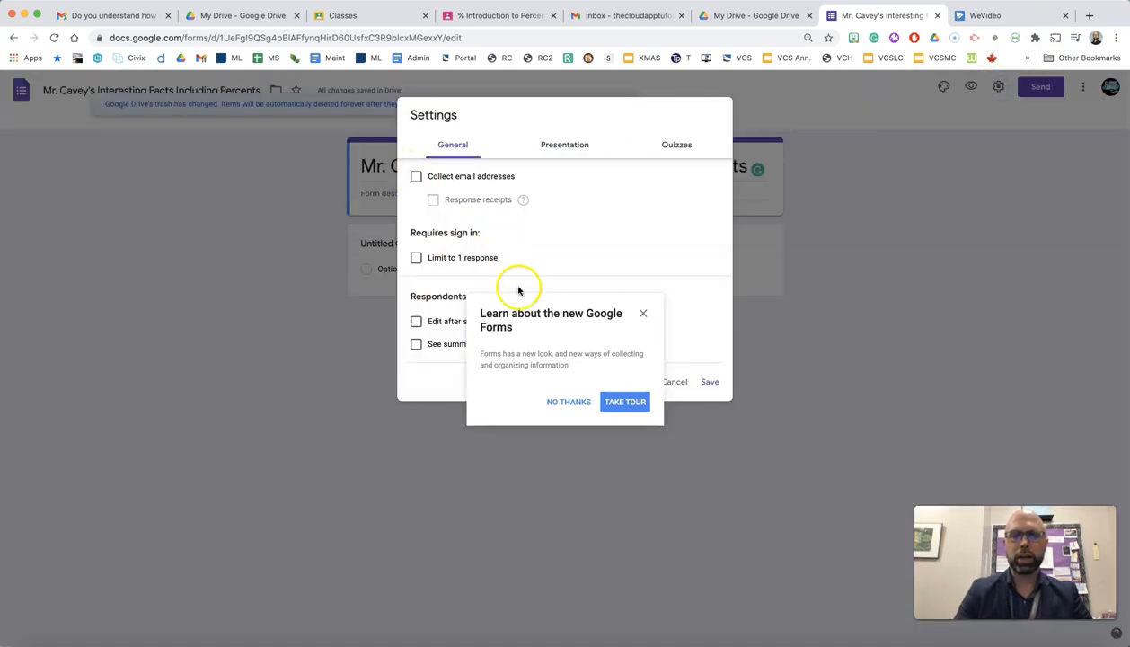
click(571, 402)
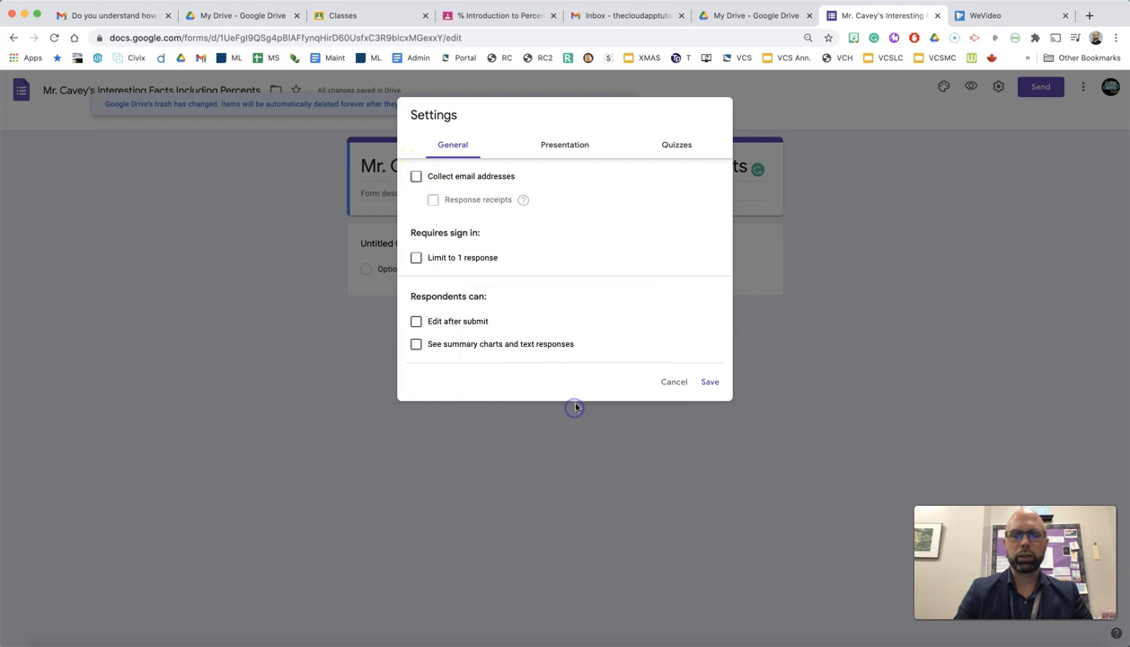
click(416, 177)
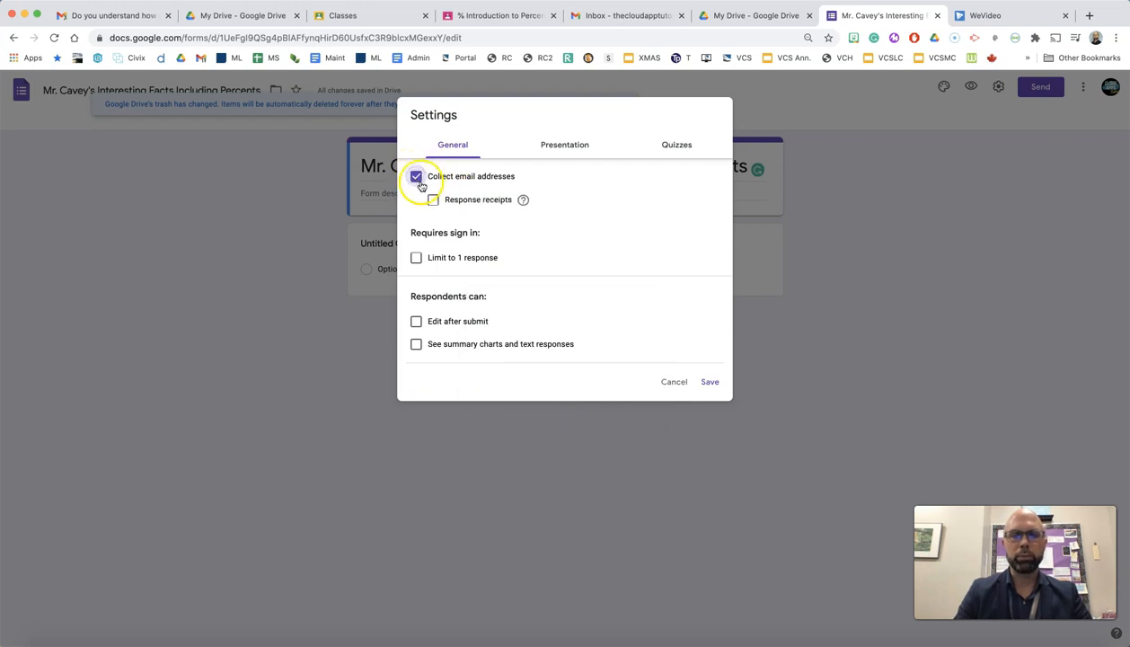
click(416, 260)
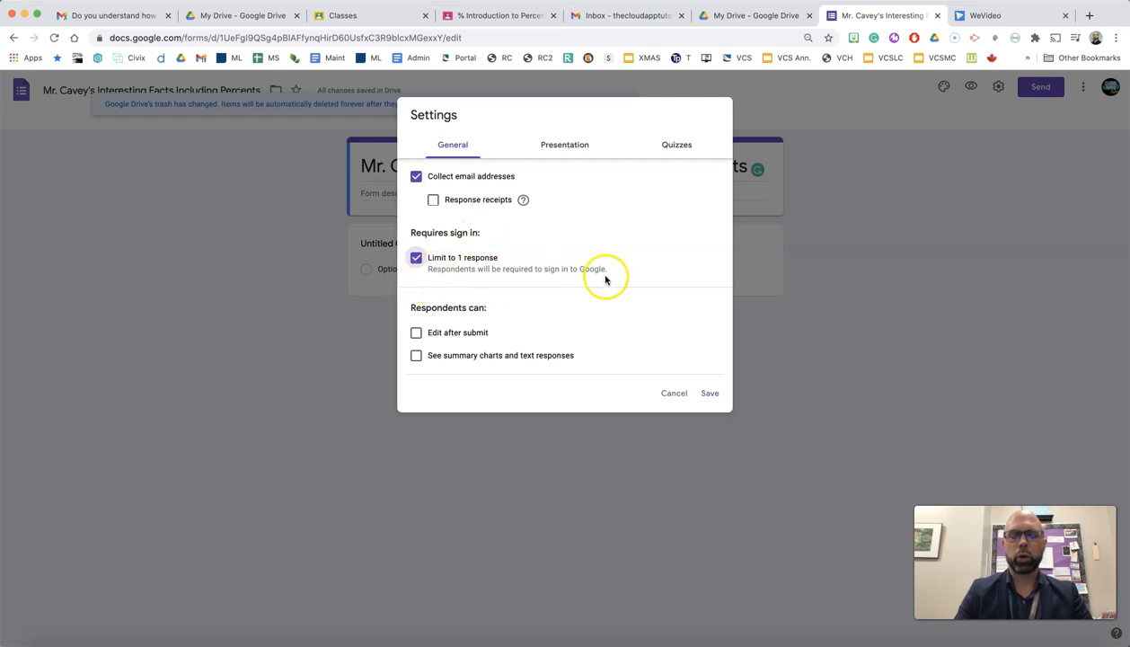
click(417, 358)
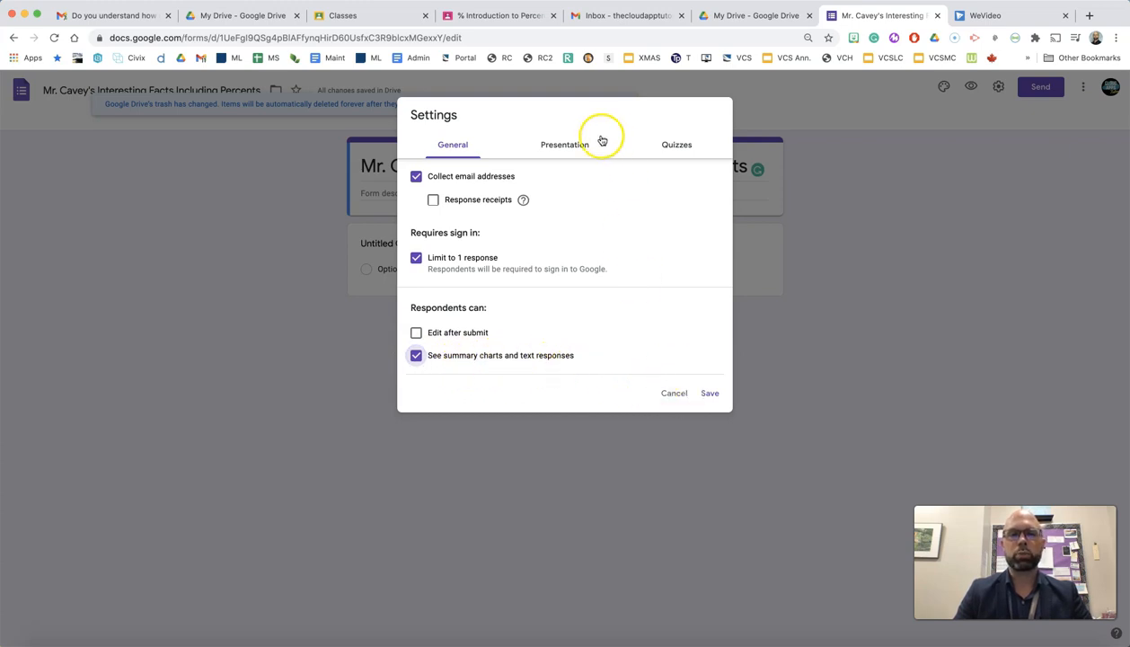
Make the form a quiz with grades released immediately after each submission, and save the settings
click(570, 145)
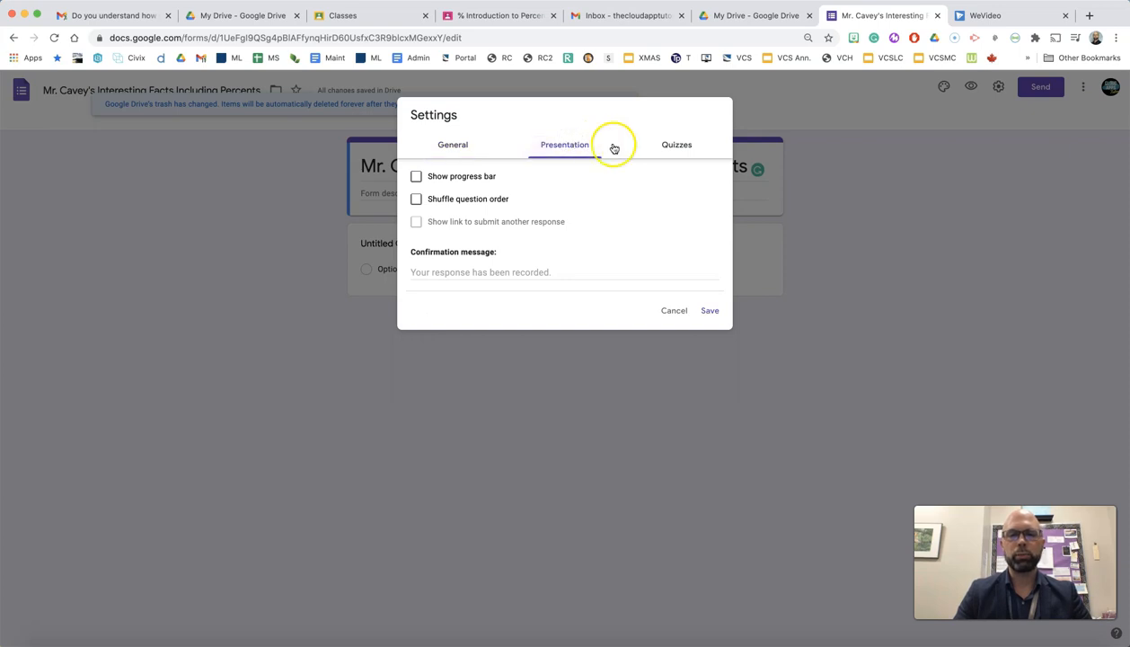
click(683, 148)
click(422, 178)
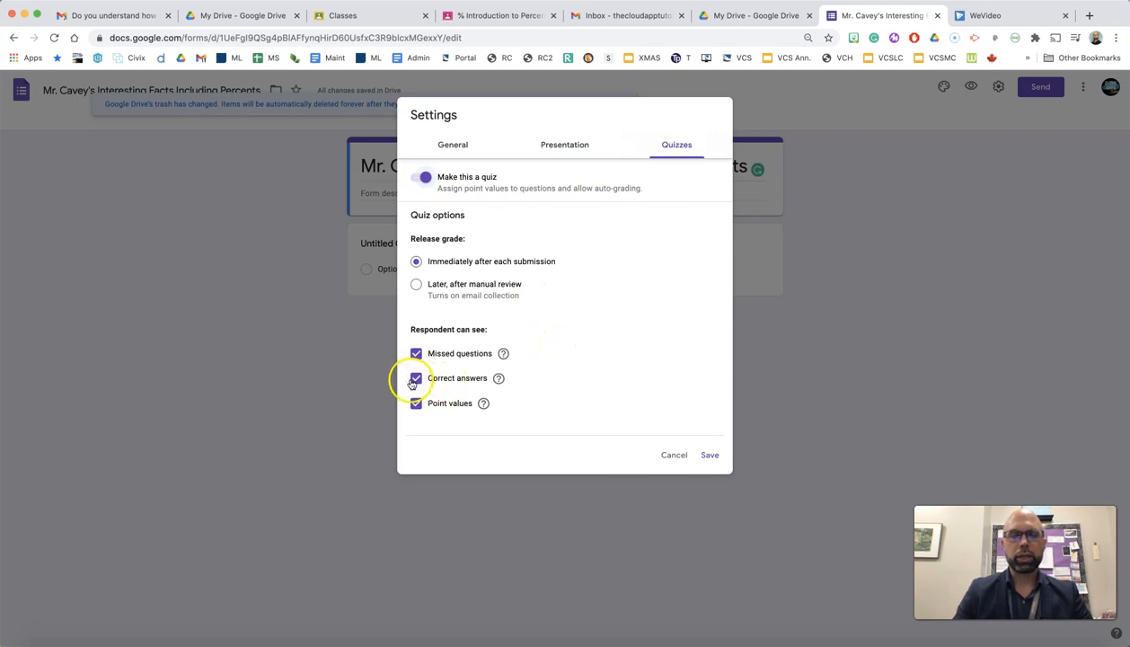
click(709, 456)
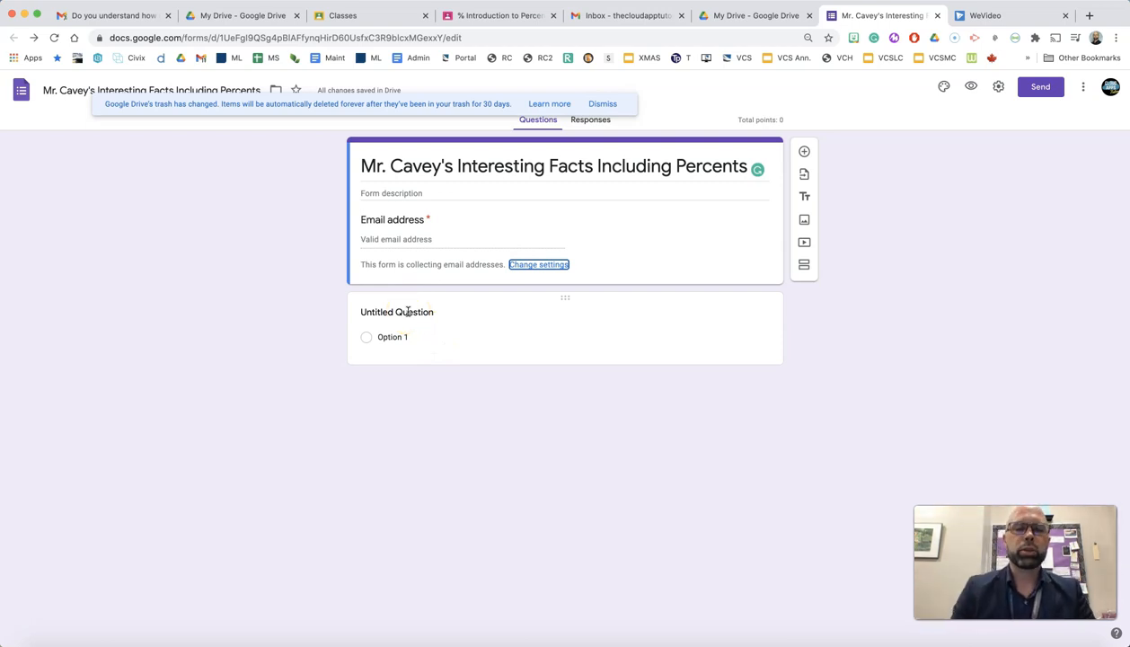
Number the first question "1." and search Google in a new browser tab for "what percentage of men are bald"
click(408, 312)
text(1.)
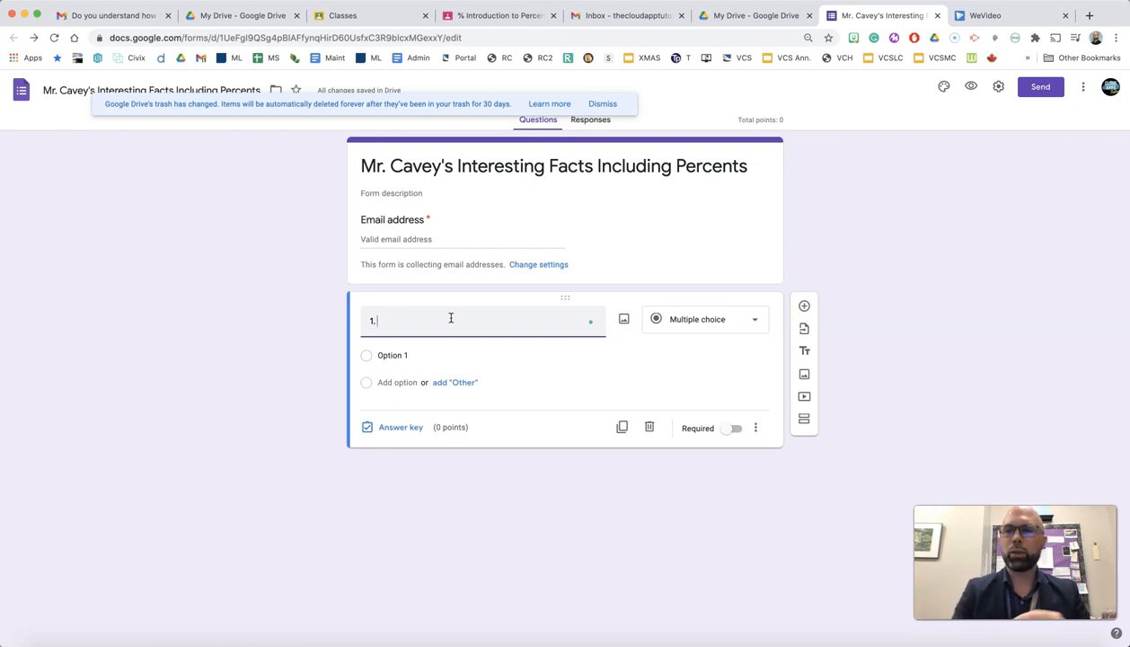
click(1088, 15)
drag(1011, 15, 858, 11)
click(603, 41)
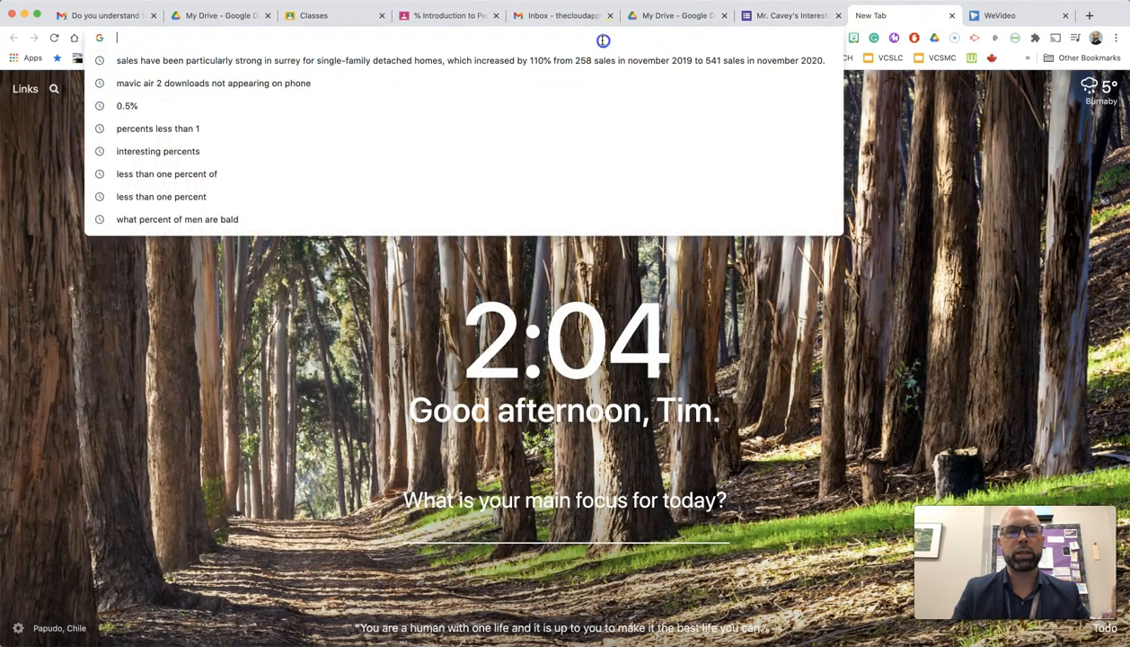
text(what)
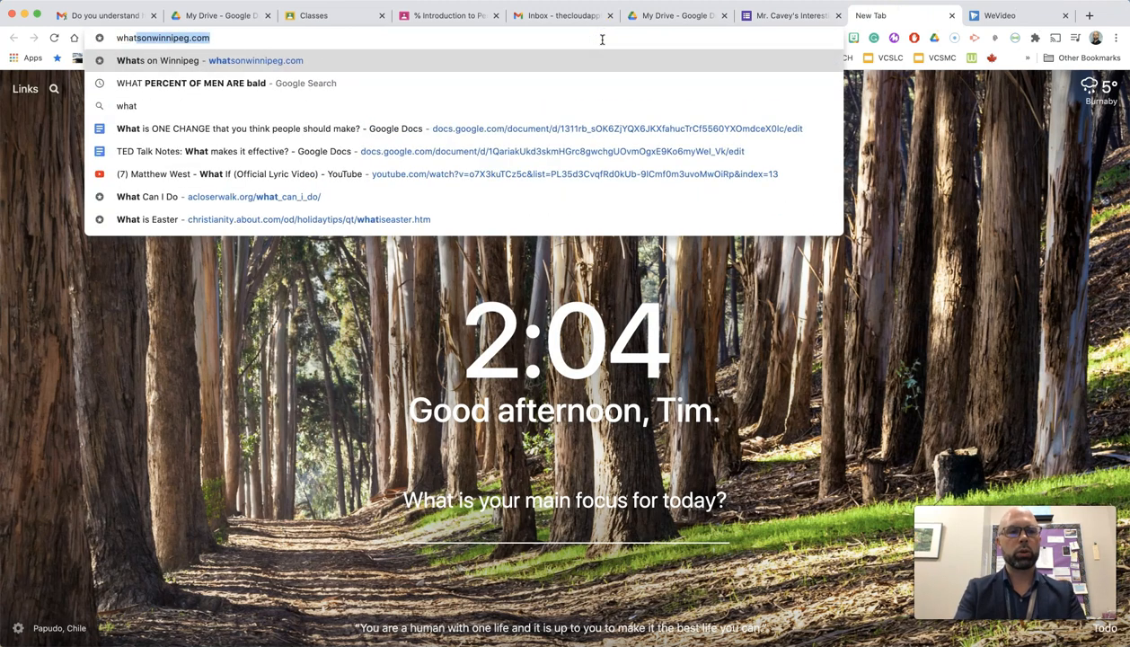
text( percenta)
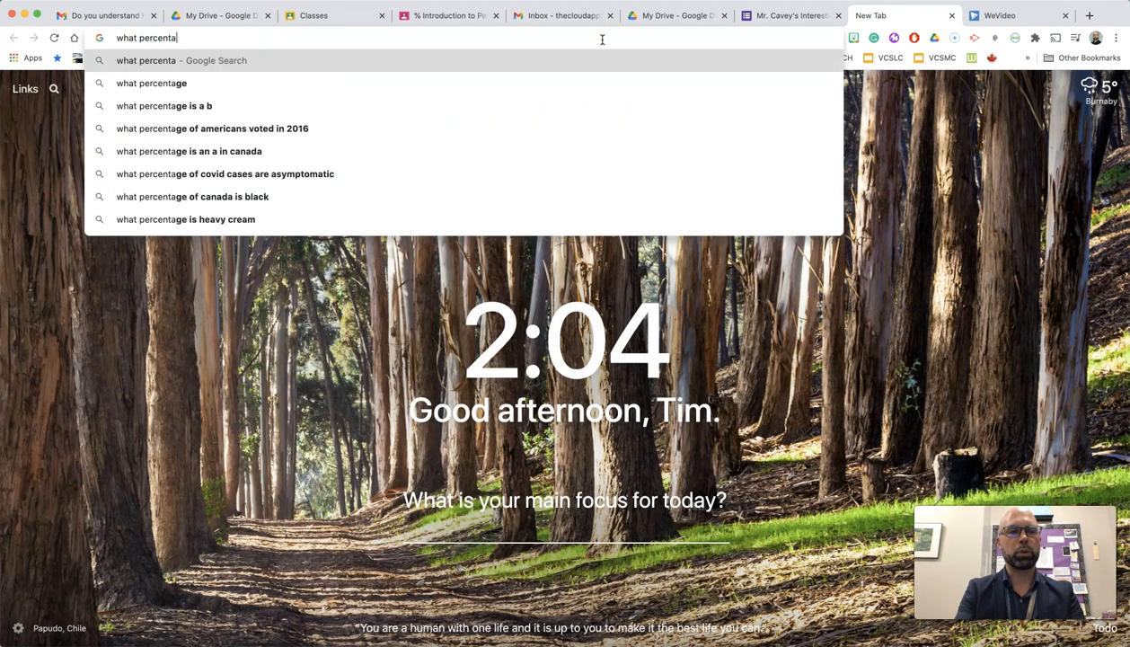
text(ge of)
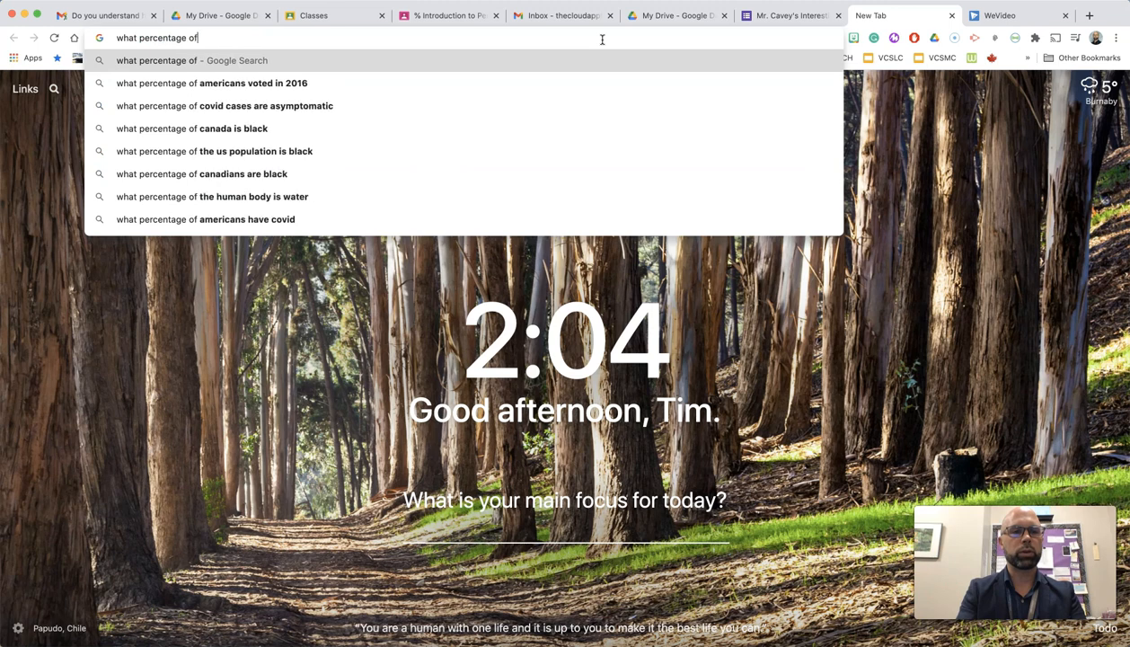
text( men are )
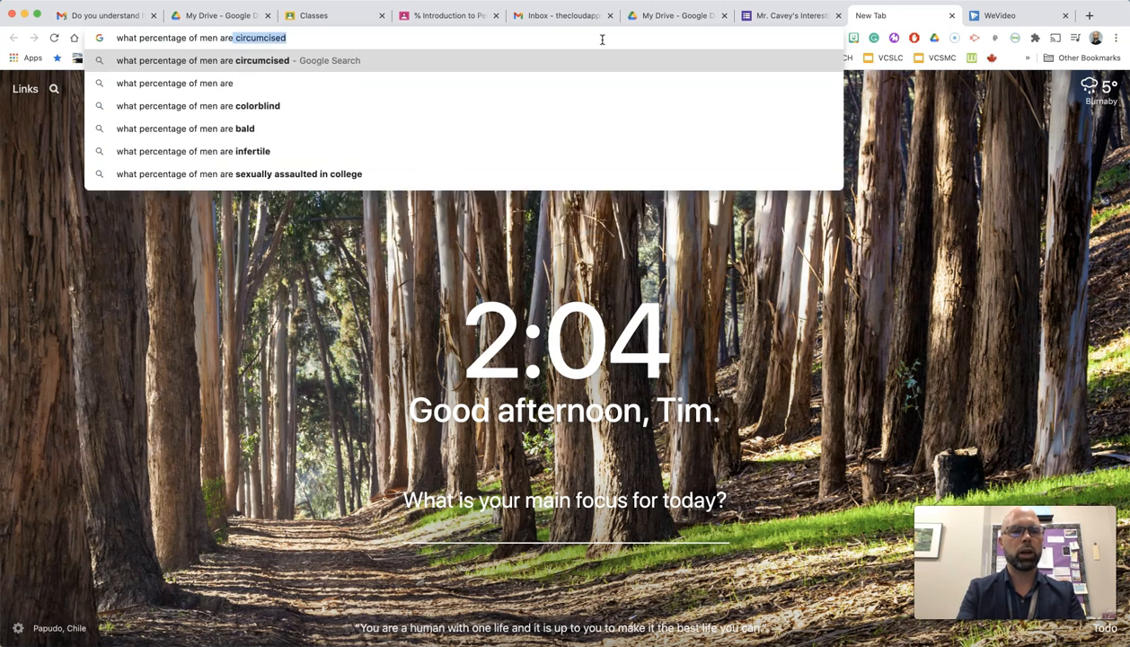
text(bald)
key(Return)
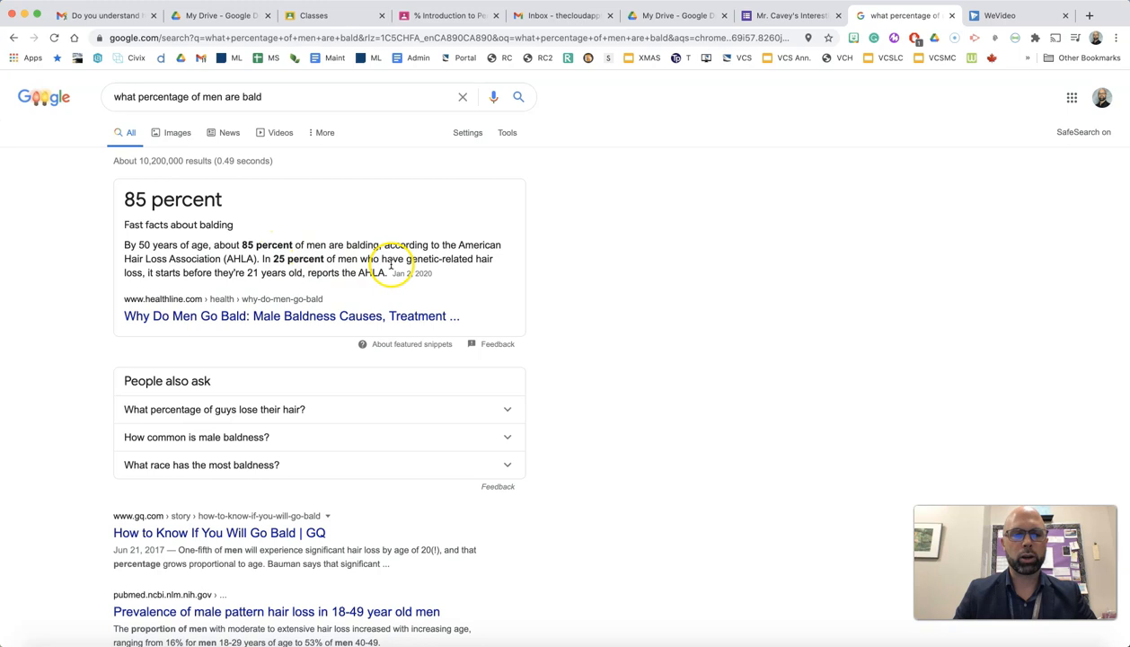
Return to the form and complete question 1 as "According to HealthLine.com, what percentage of men are balding?"
click(795, 15)
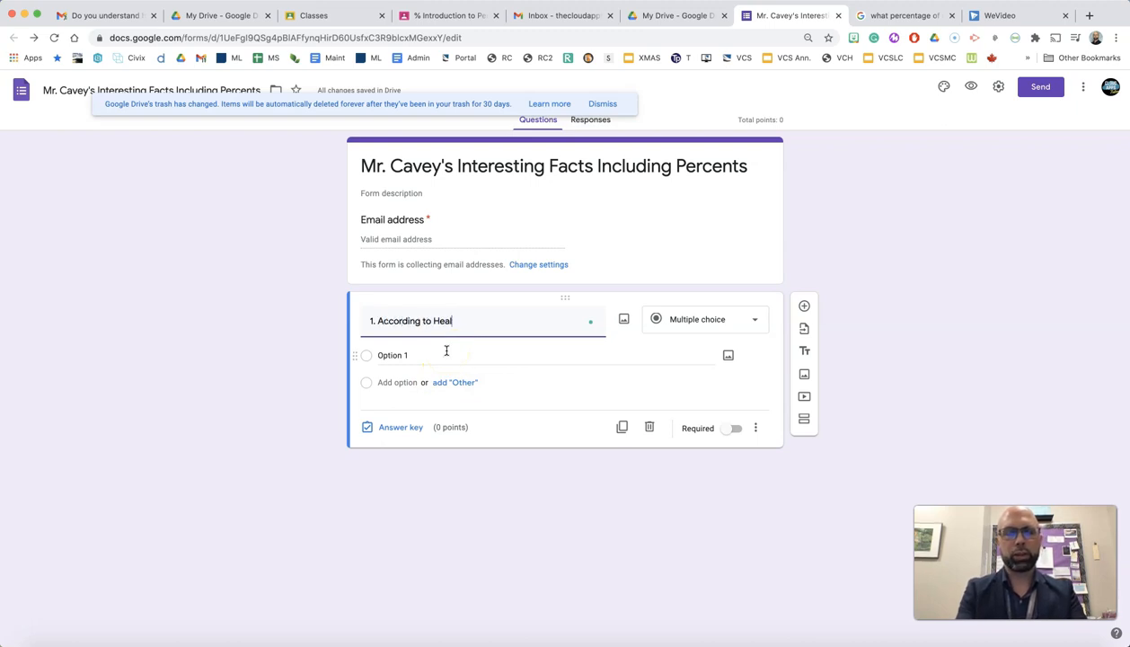
text(ine.c)
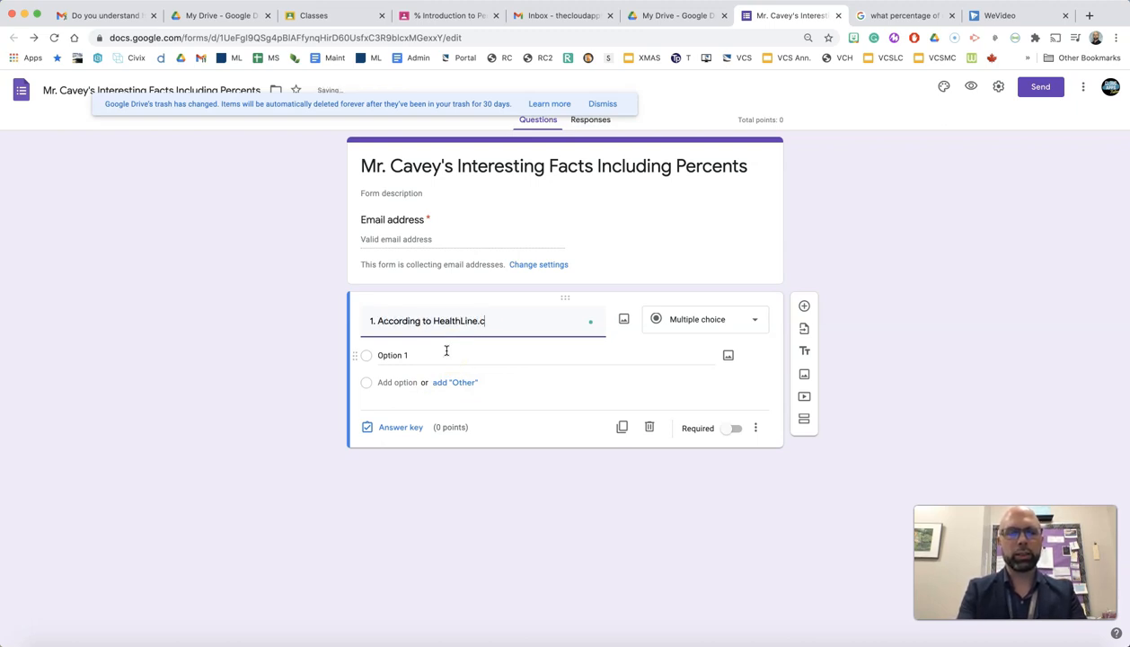
text(om, what per)
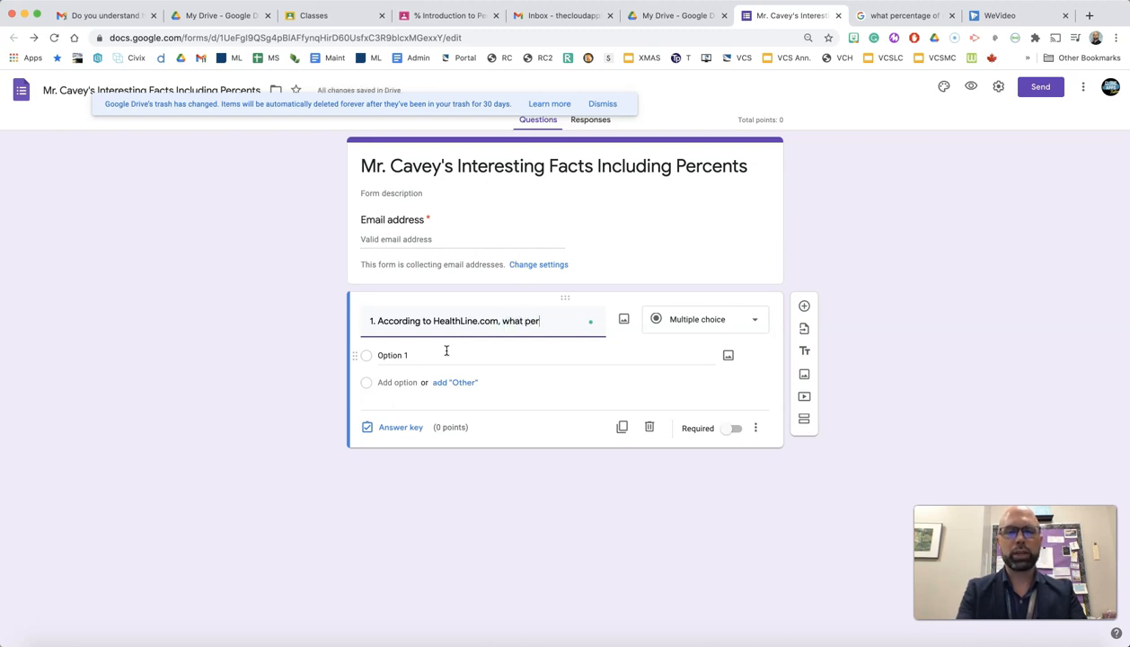
text(centage of men are balding?)
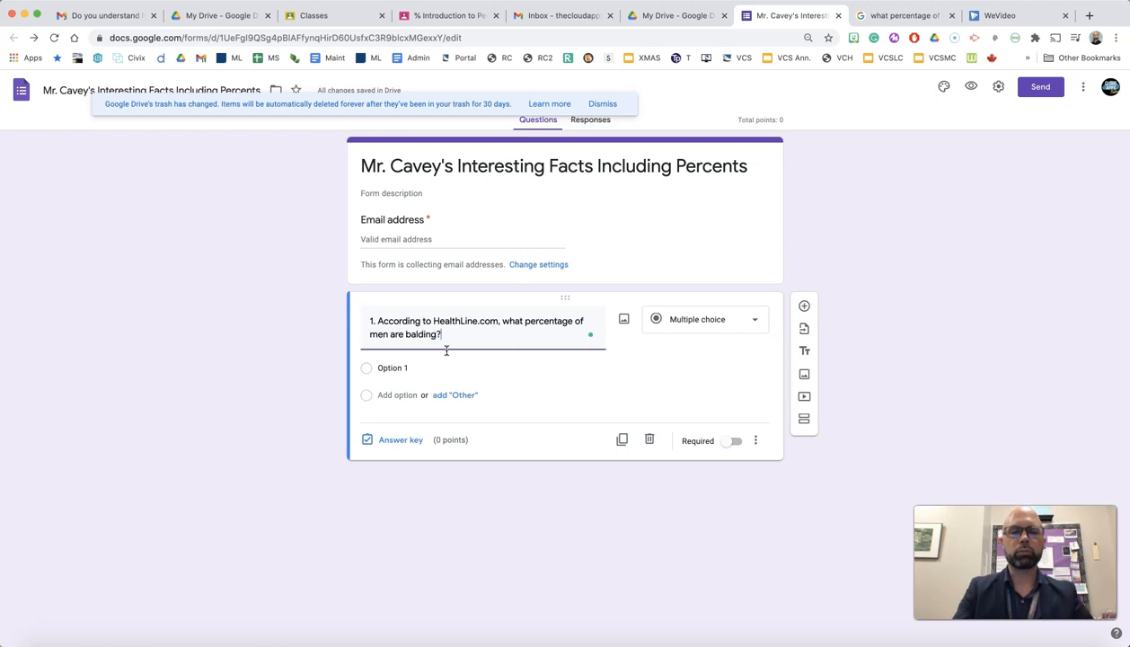
Enter four answer options for question 1: 10%, 25%, 50% and 85%
click(404, 371)
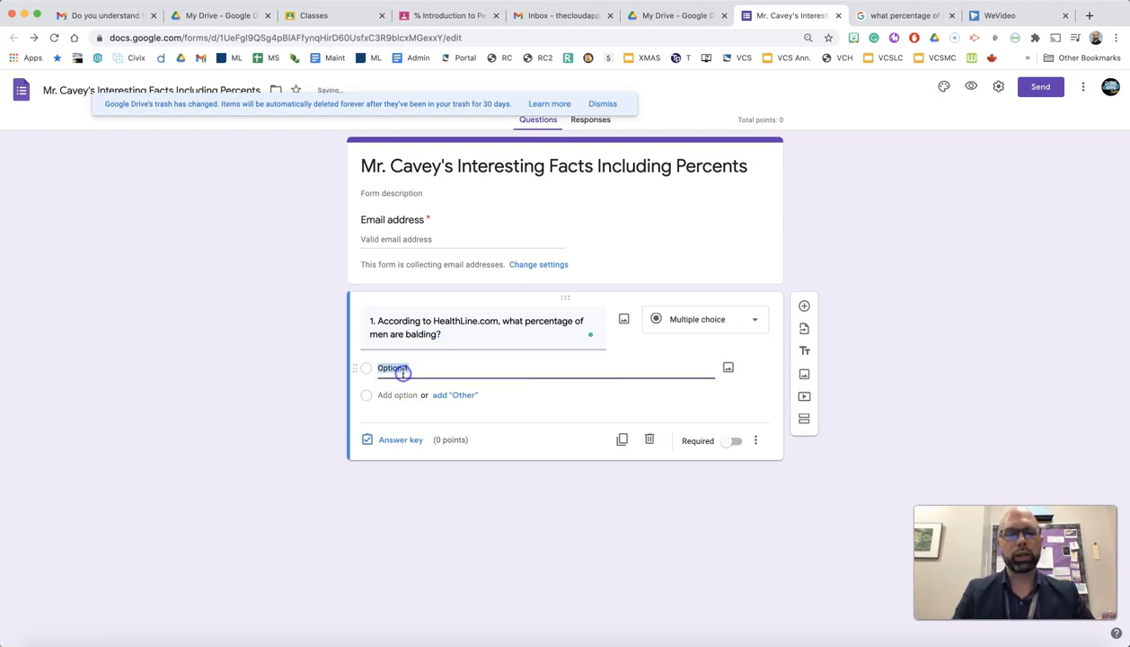
text(10%)
key(Return)
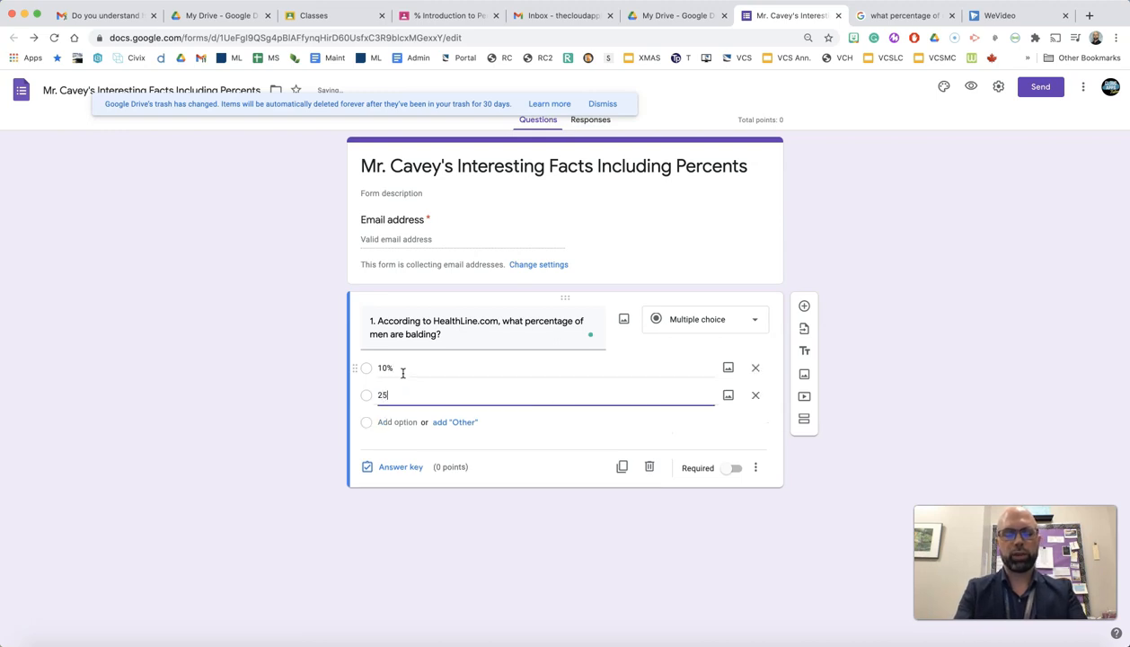
key(Return)
text(50%)
key(Return)
text(85)
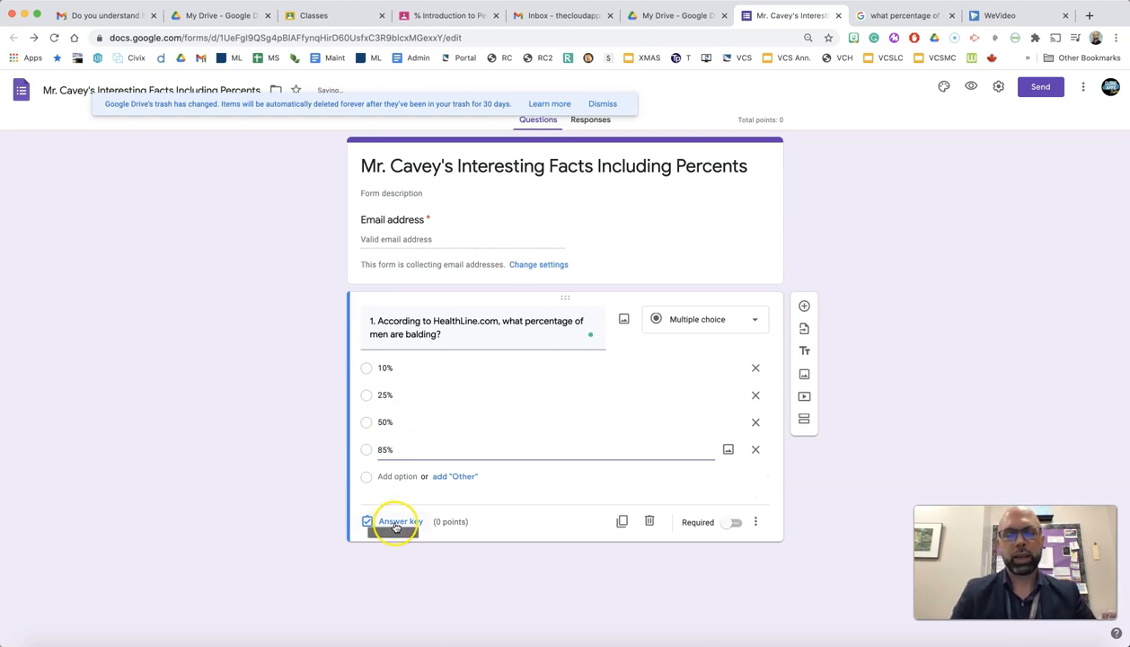
Make question 1 required and mark 85% as its correct answer in the answer key
click(736, 524)
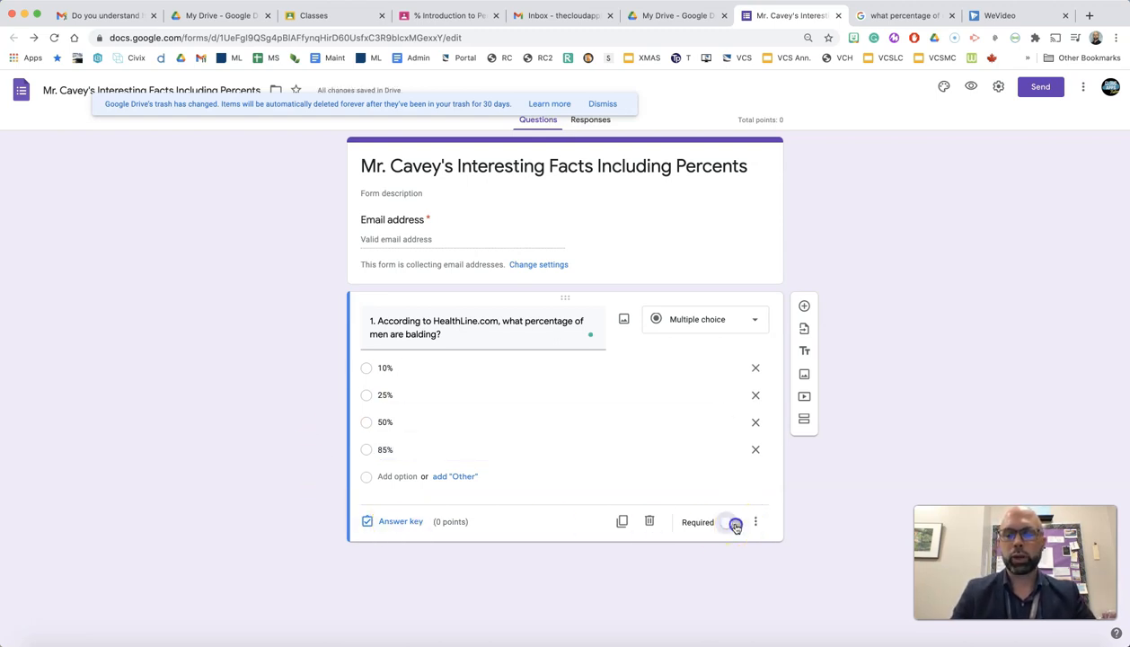
click(400, 523)
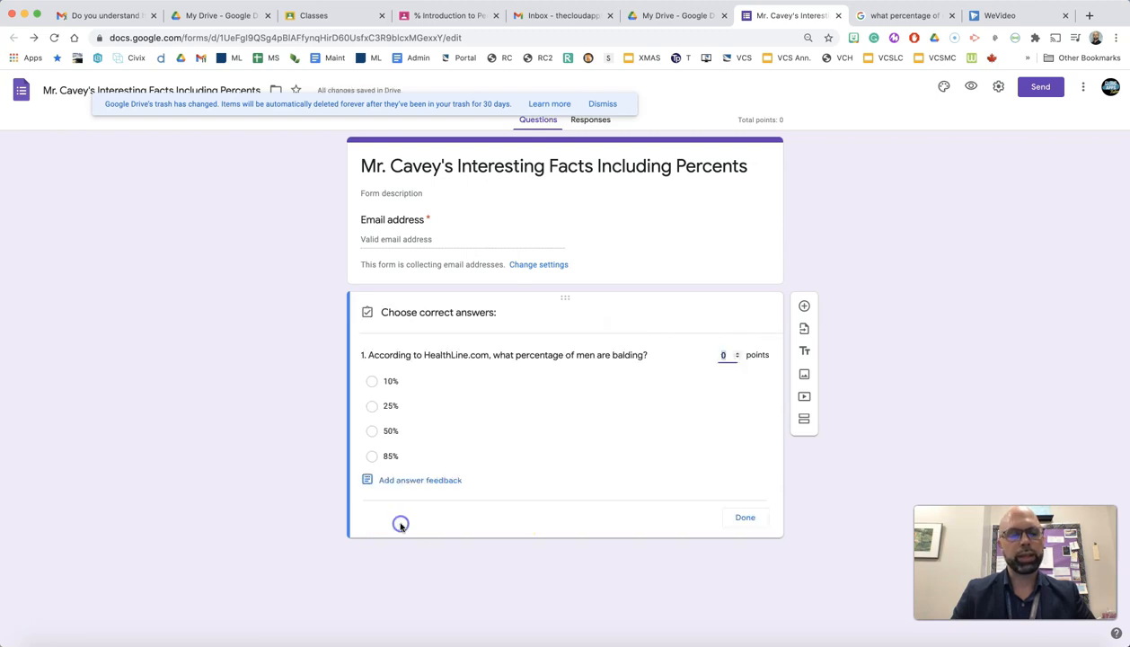
click(372, 456)
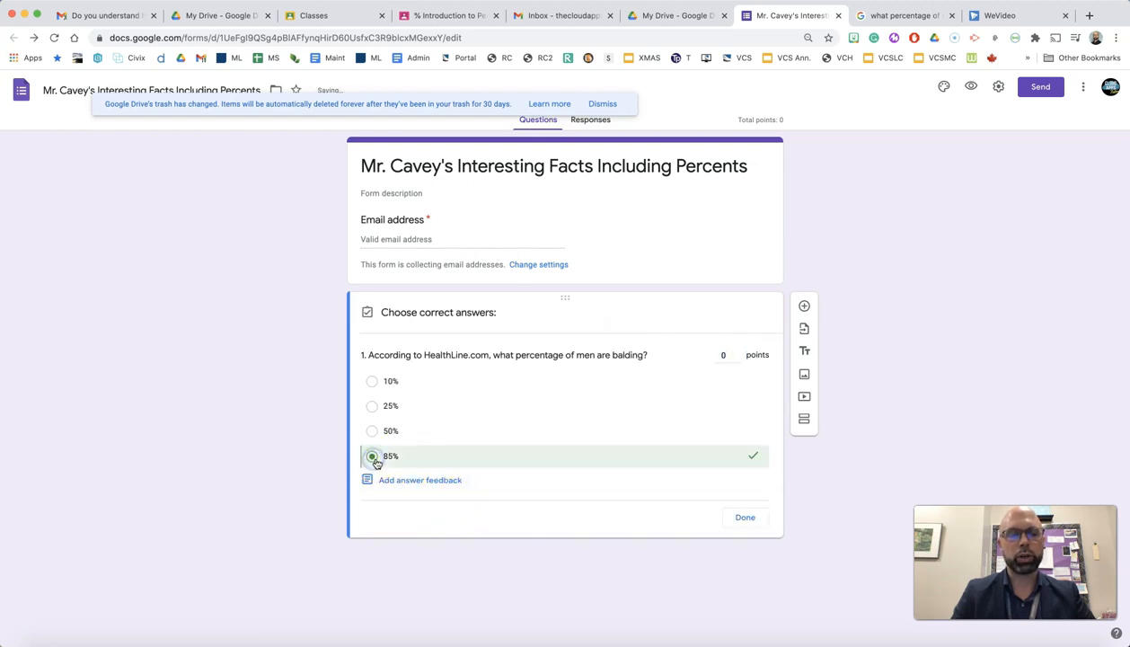
click(744, 519)
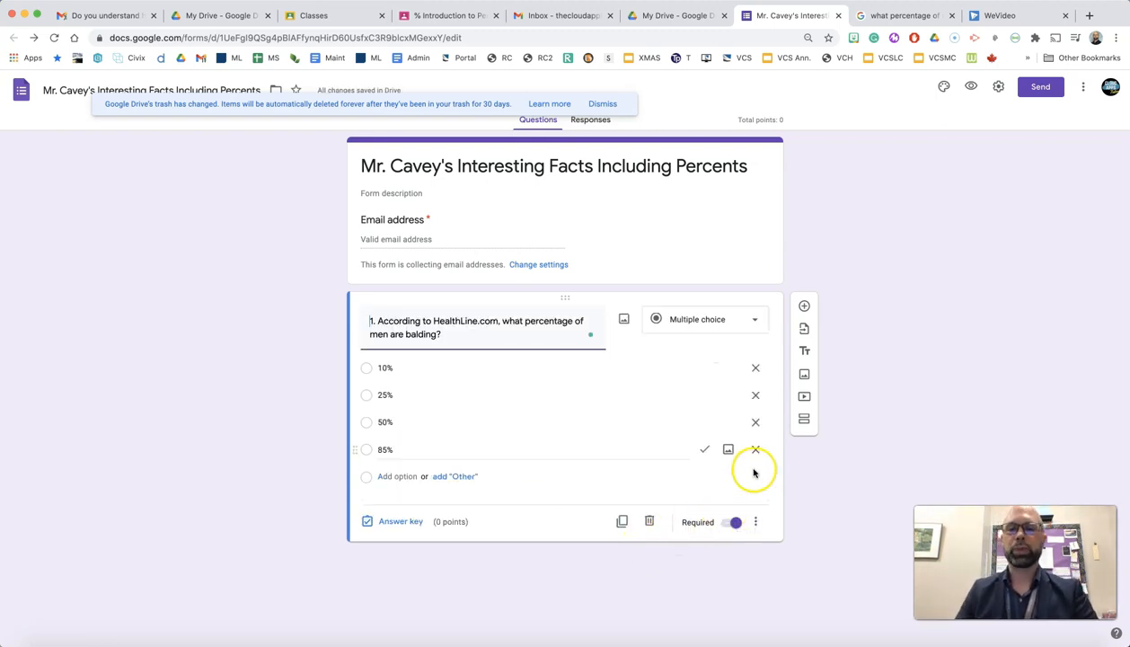
Add a second multiple choice question numbered "2." and search Google for "0.5%" in the existing search tab
click(804, 307)
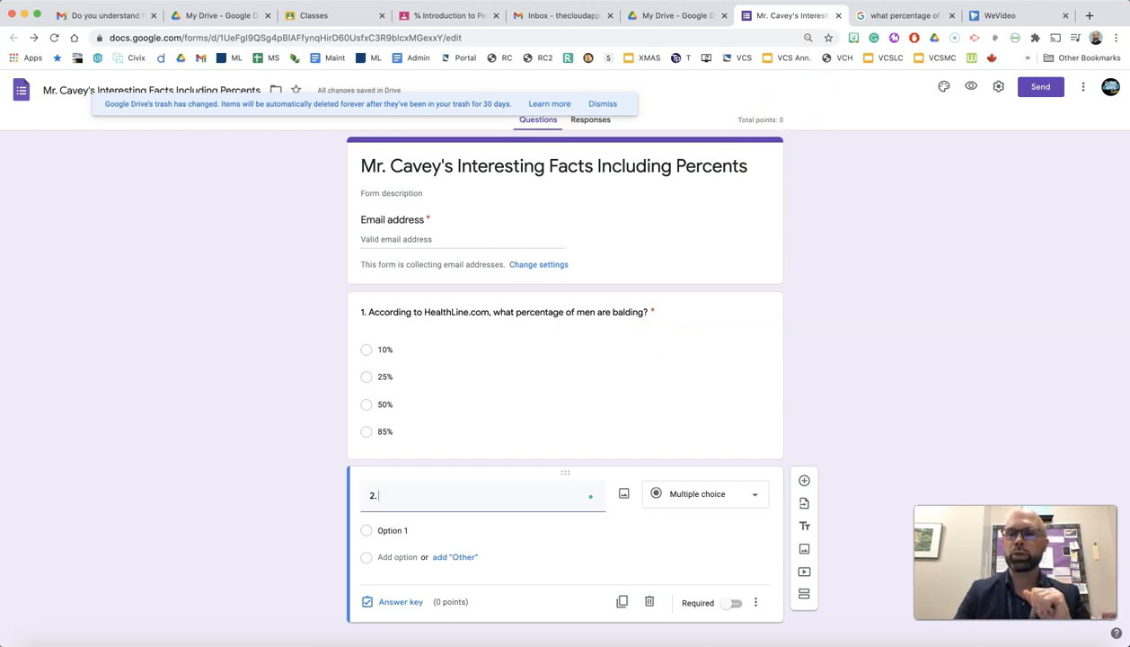
click(902, 17)
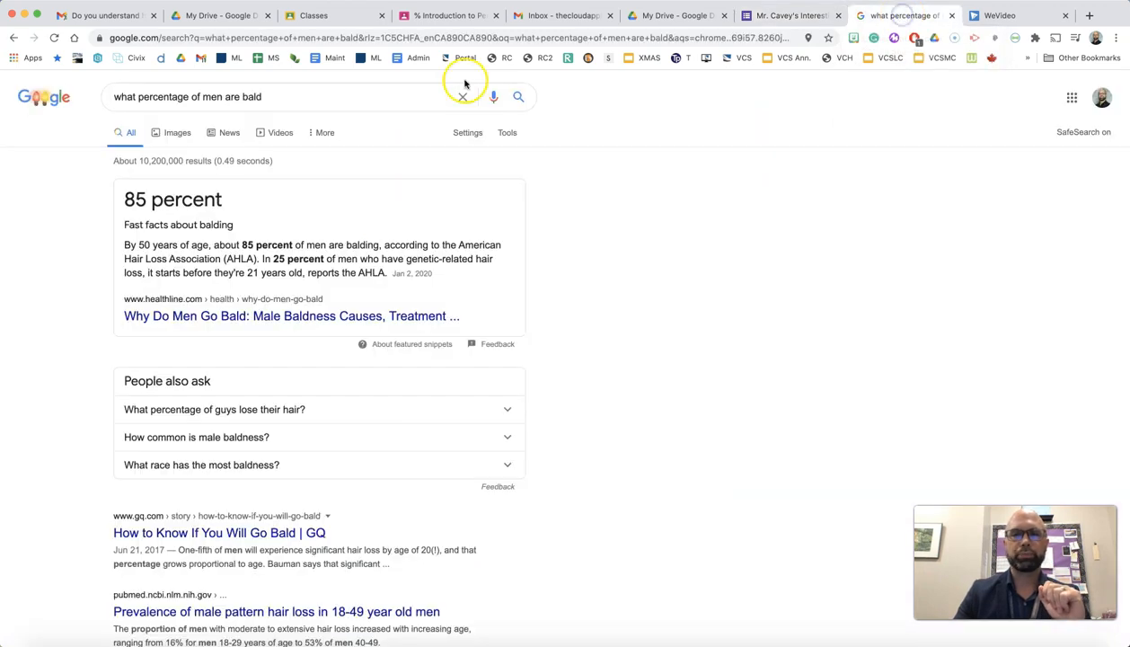
triple_click(272, 99)
key(BackSpace)
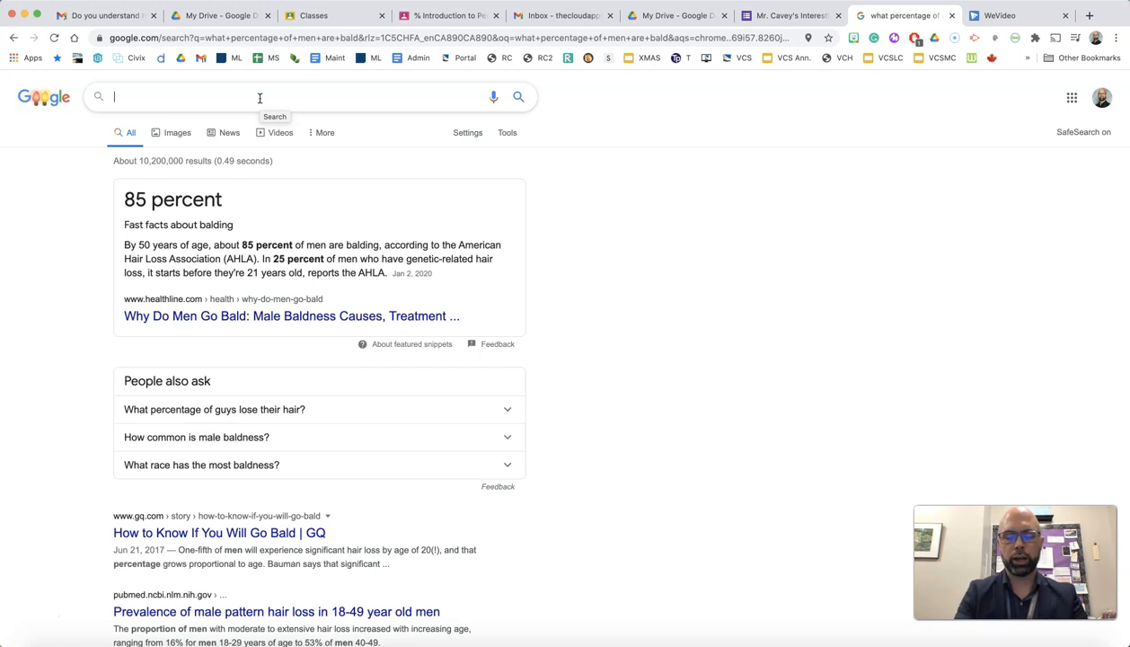
text(o.5)
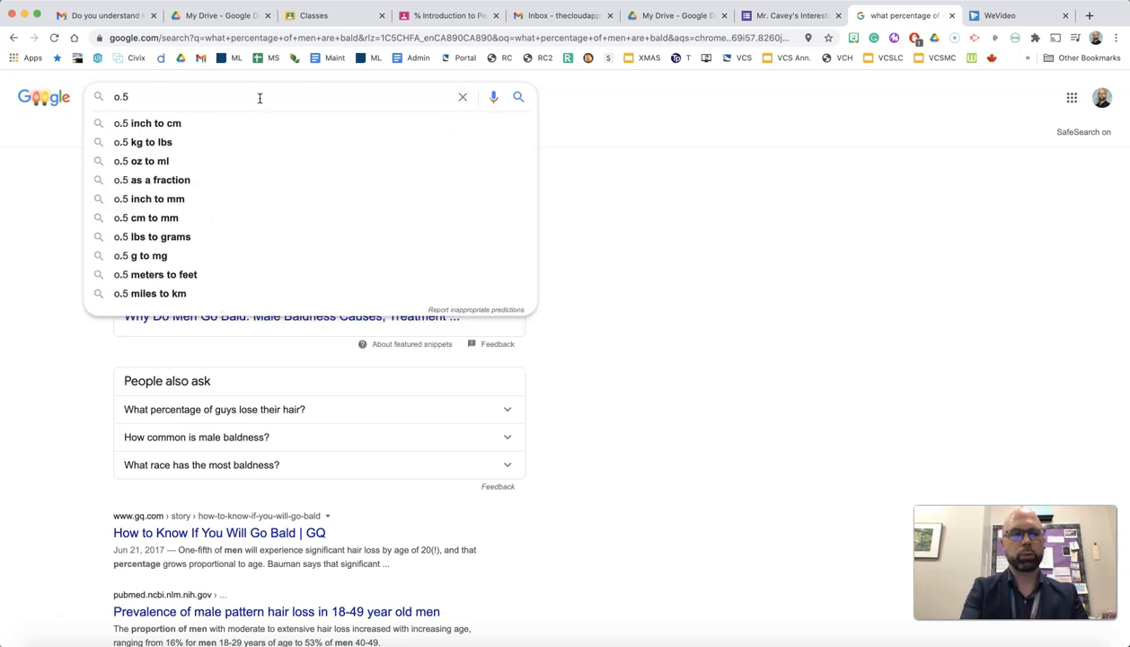
key(BackSpace)
key(BackSpace)
key(BackSpace)
key(BackSpace)
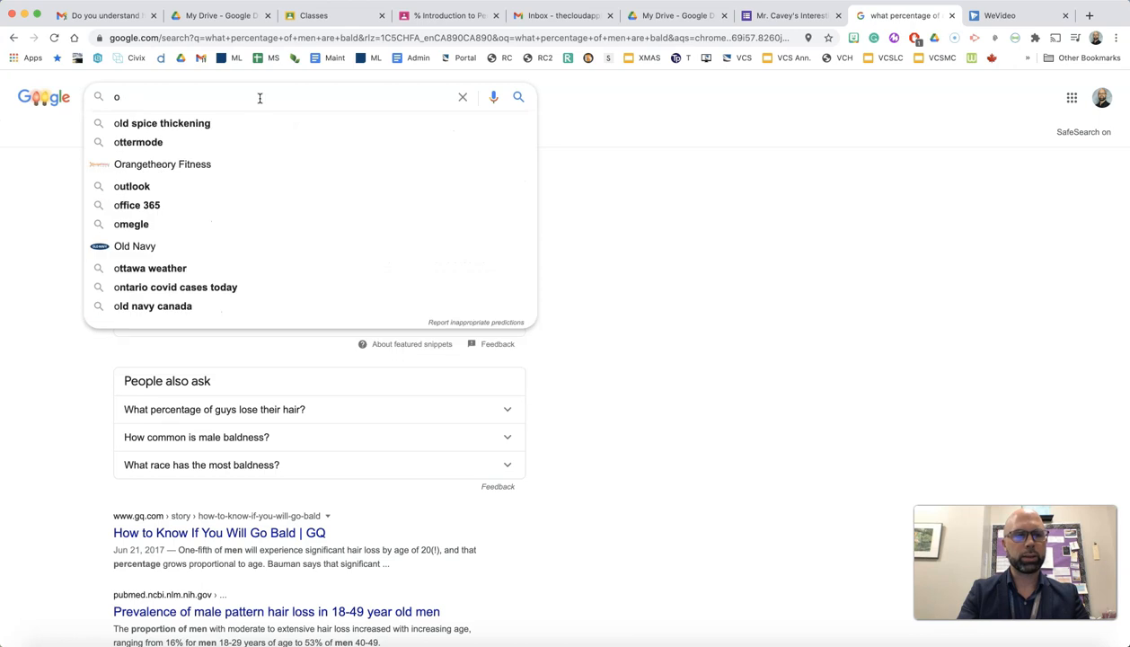
text(0.5)
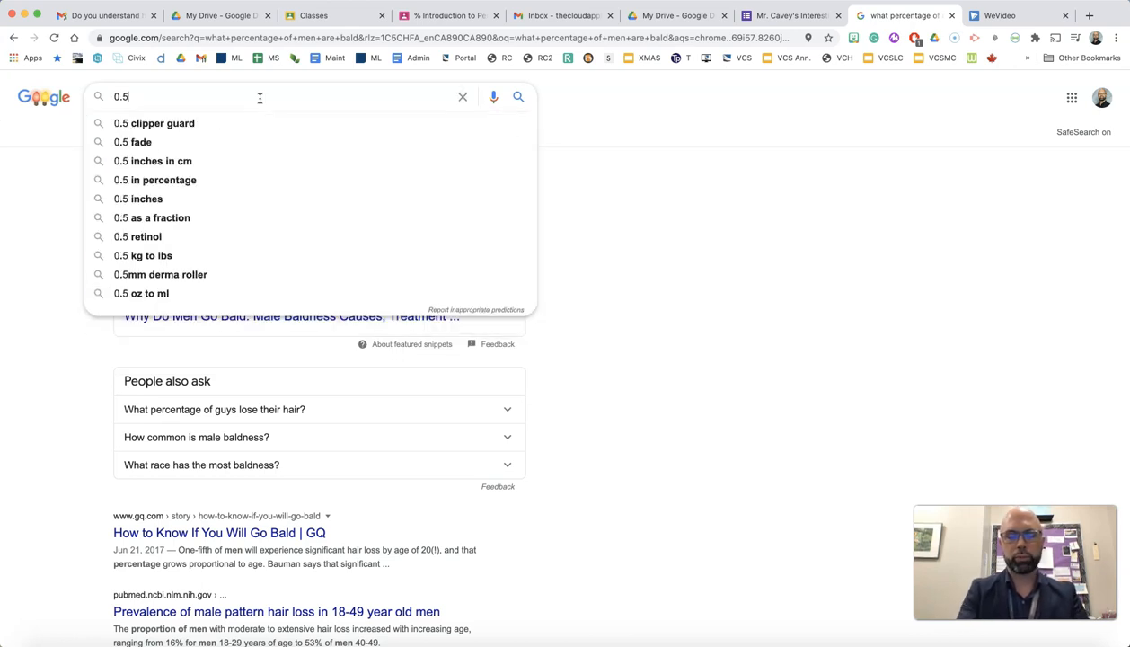
text(%)
key(Return)
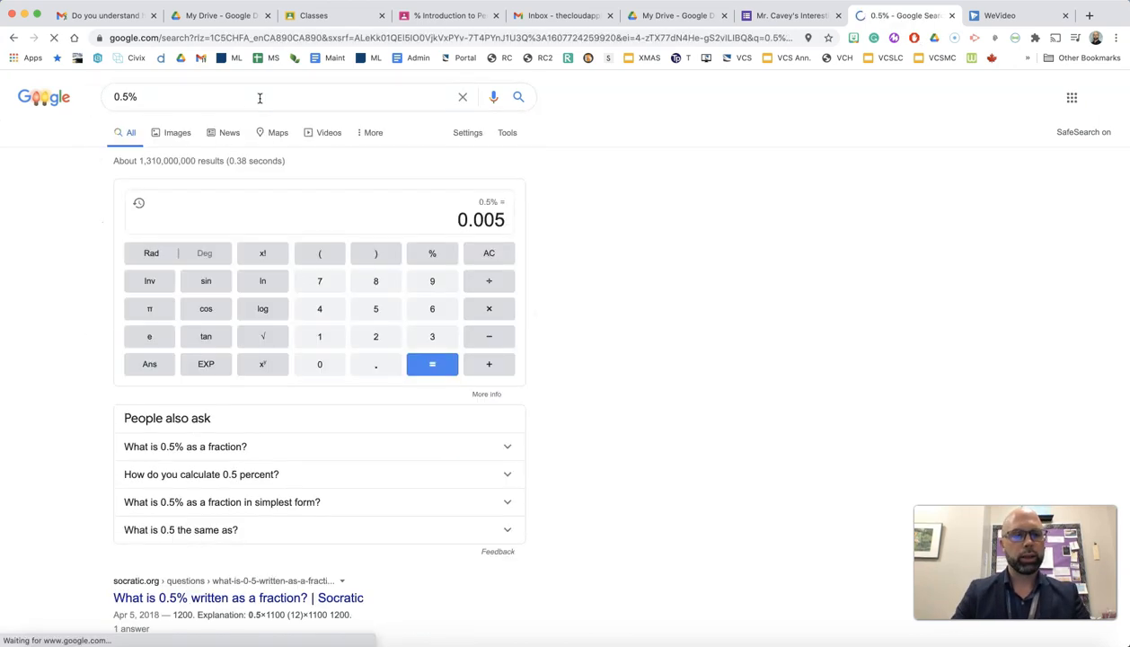
Switch the "0.5%" search to news results and look through the headlines for an interesting fact
scroll(68, 259, down, 3)
scroll(63, 258, up, 3)
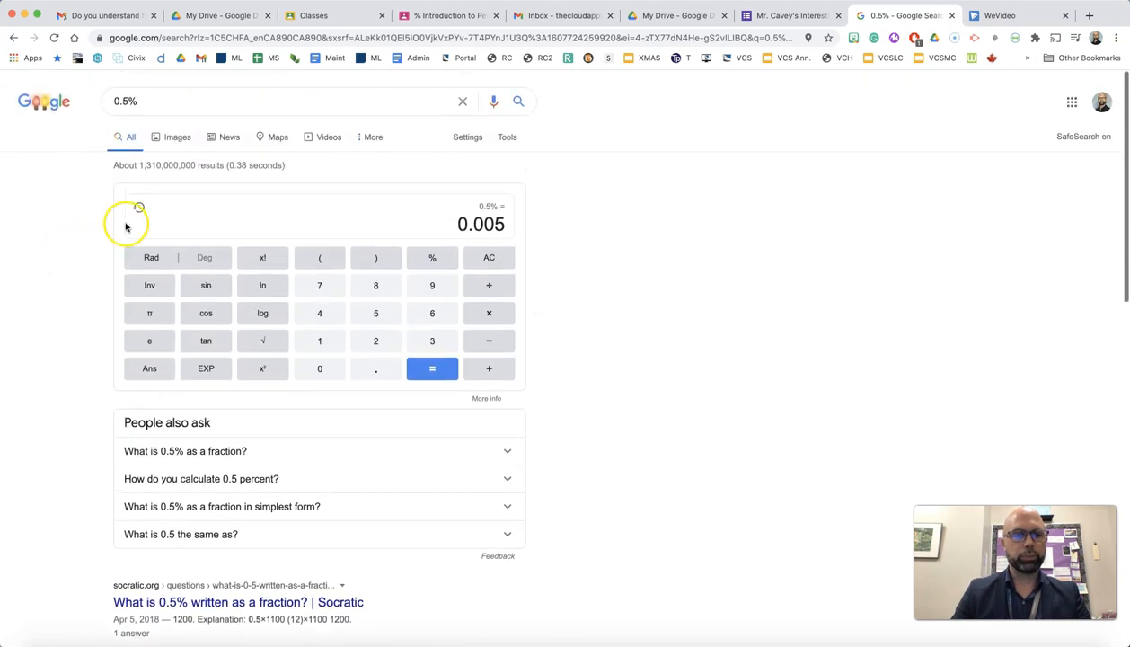
click(227, 133)
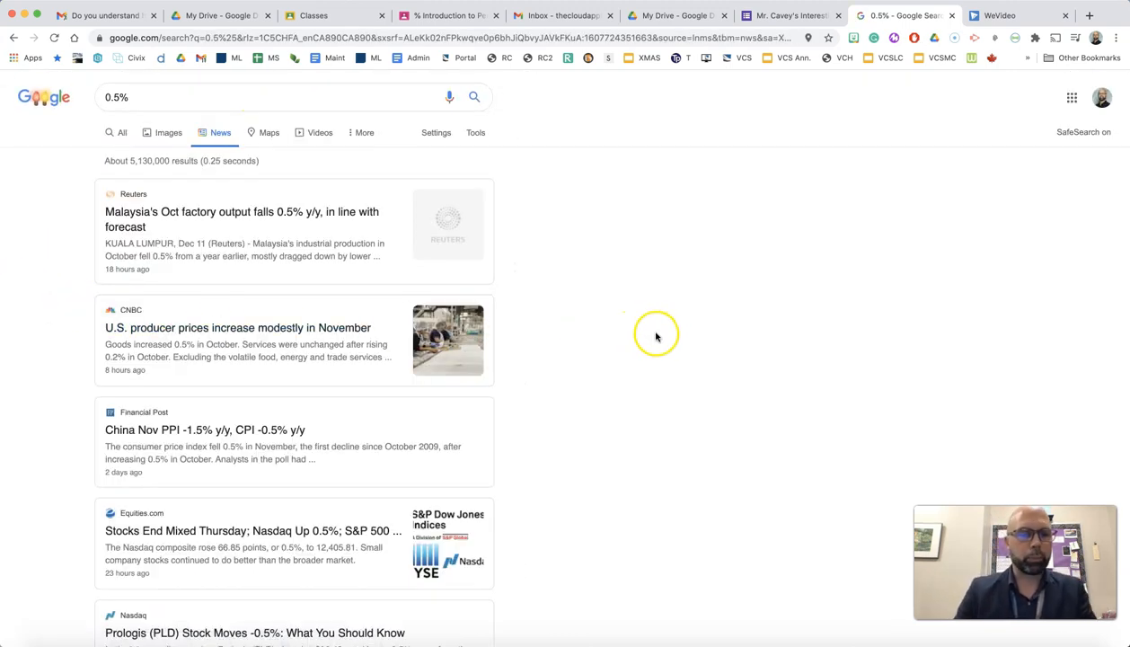
scroll(655, 335, down, 2)
scroll(655, 336, down, 5)
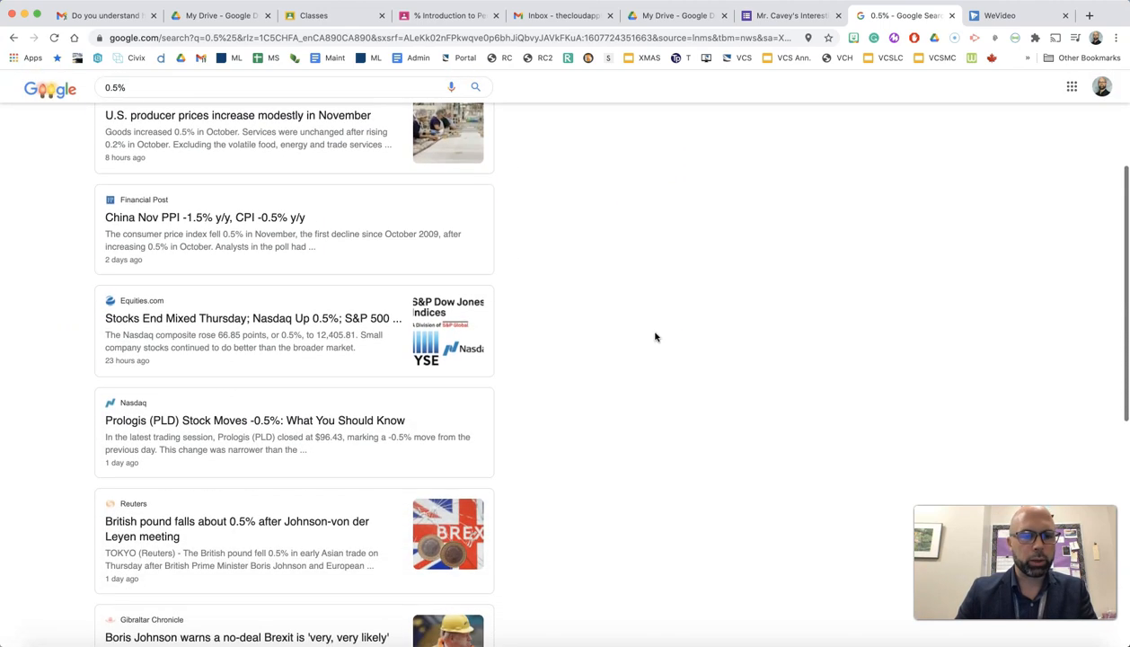
scroll(655, 337, down, 2)
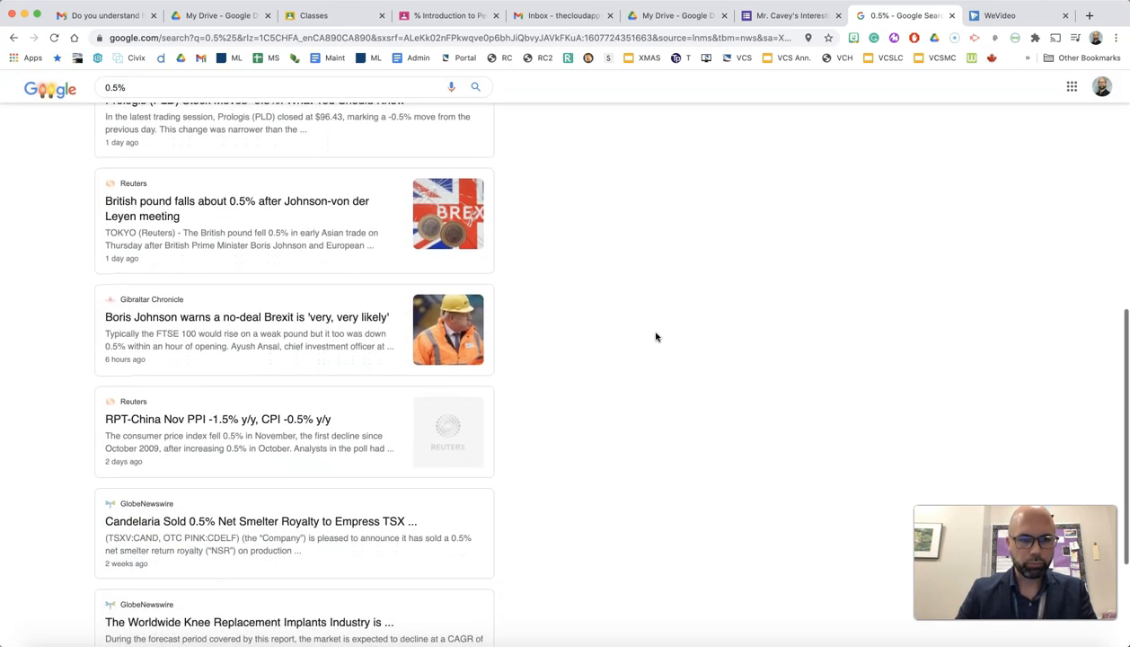
scroll(655, 337, down, 1)
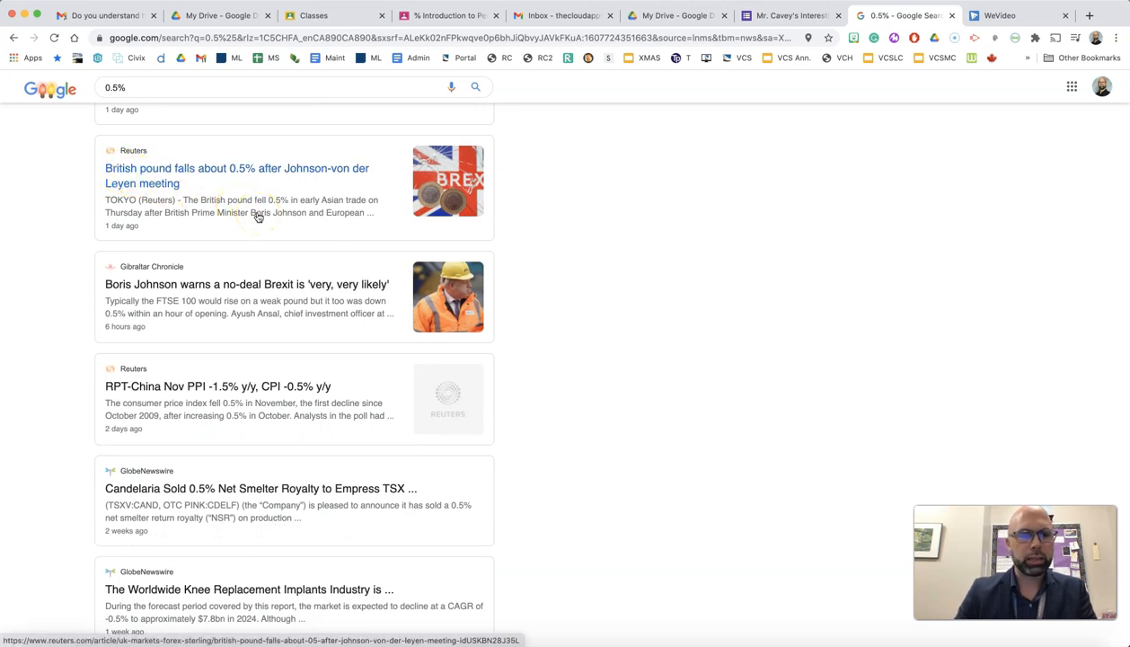
scroll(258, 217, down, 3)
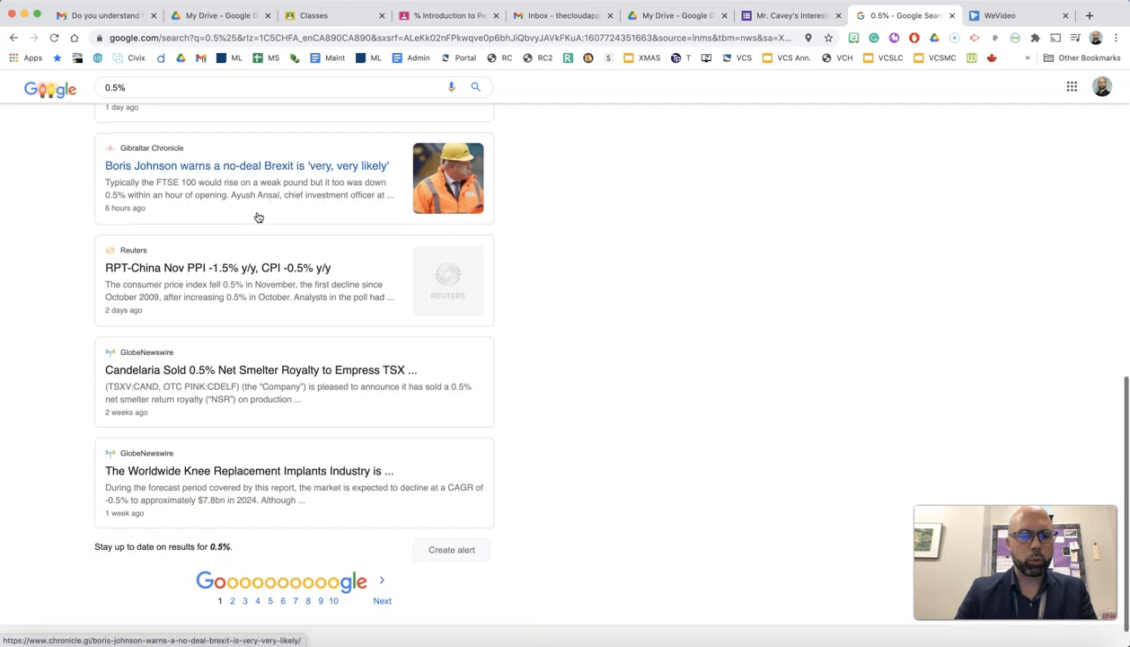
scroll(255, 216, up, 10)
Refine the news search to "0.5% zuckerberg" and open the TechCrunch article about politician ads and 2020 revenue
click(207, 98)
text(zu)
key(BackSpace)
text(uckerberg)
key(Return)
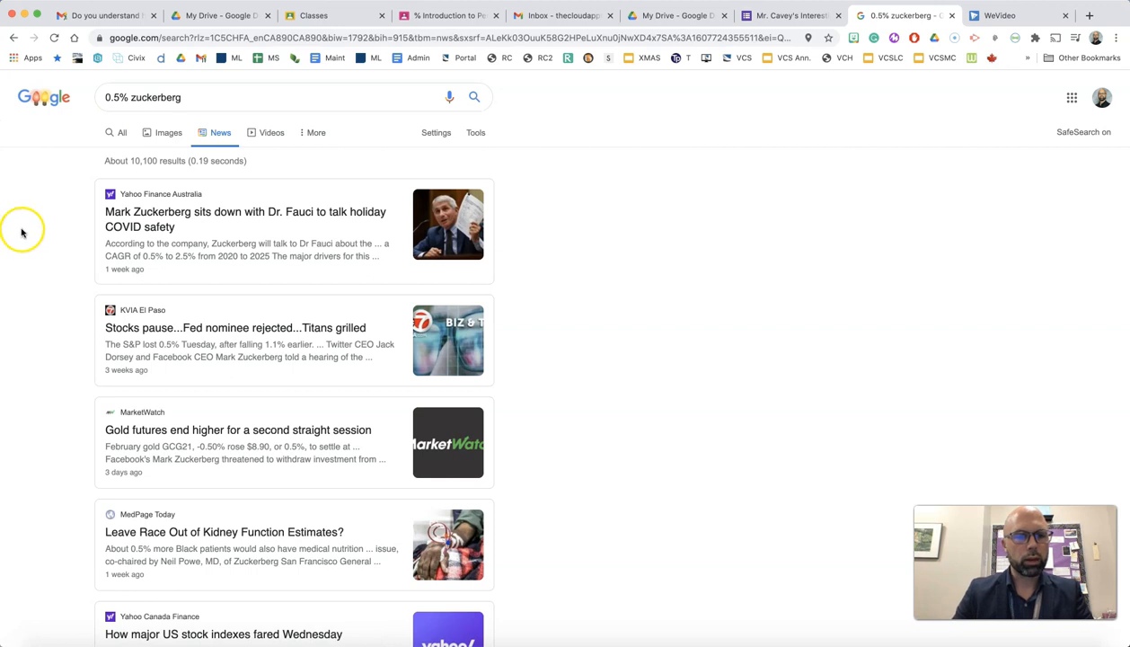
scroll(118, 255, down, 5)
scroll(118, 257, down, 5)
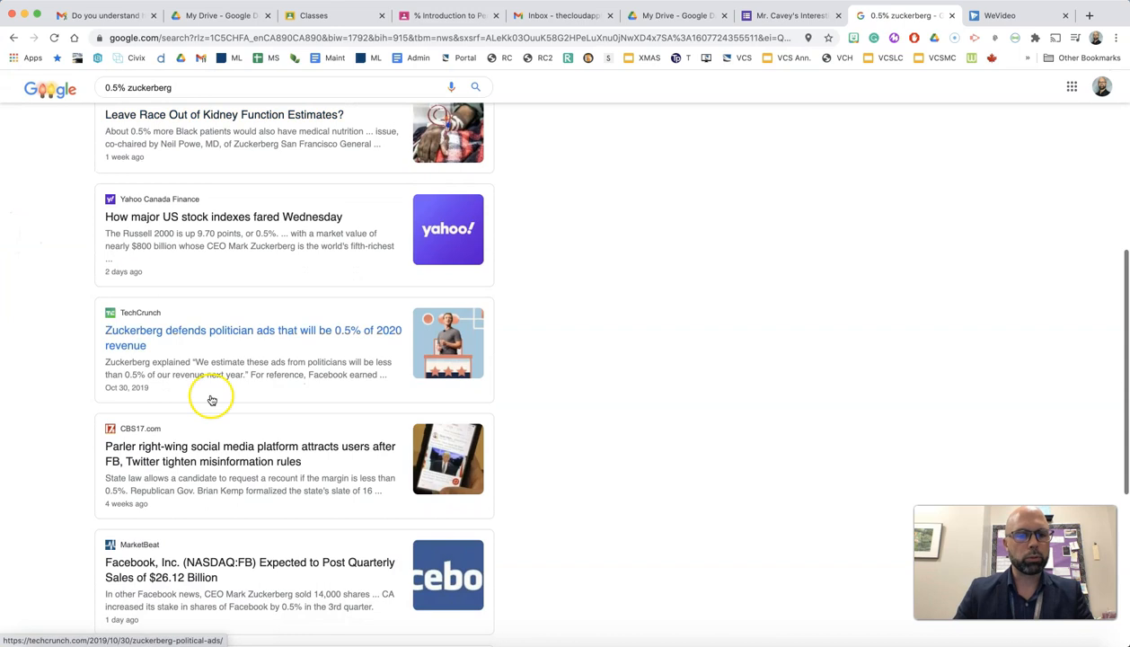
click(232, 333)
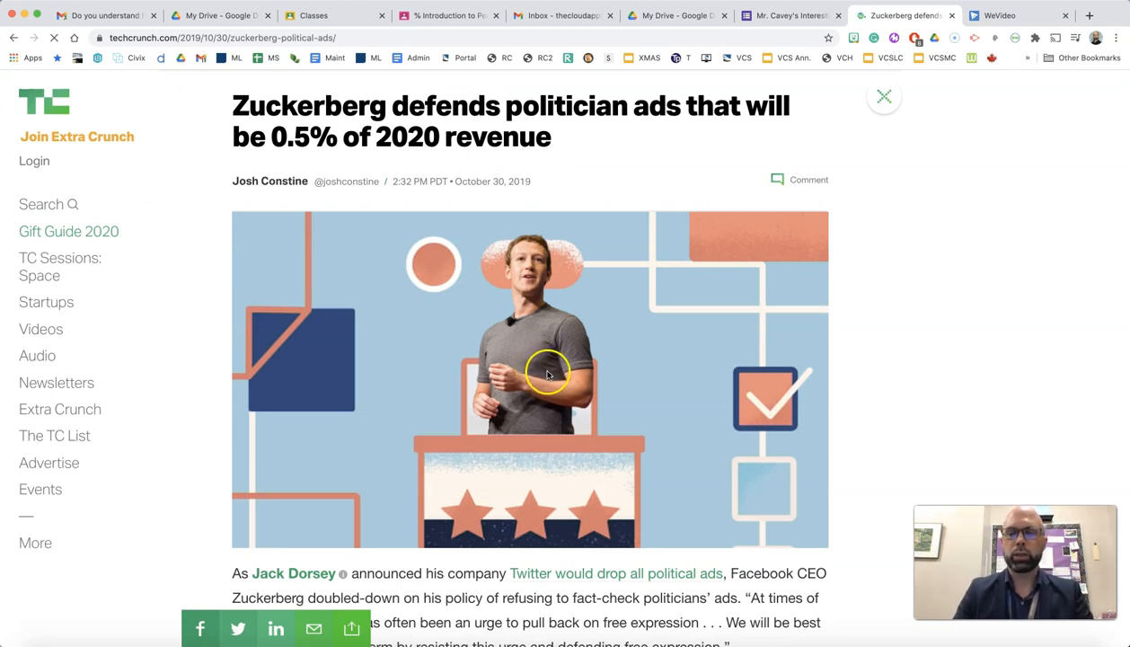
scroll(559, 377, down, 1)
scroll(561, 380, down, 1)
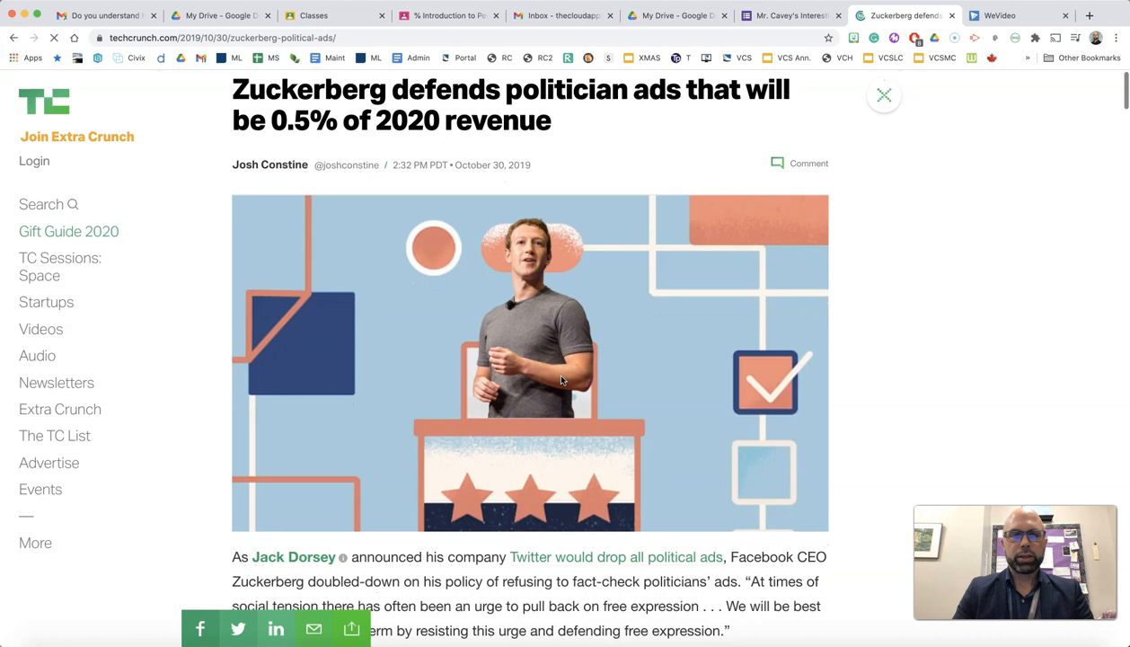
scroll(560, 378, up, 1)
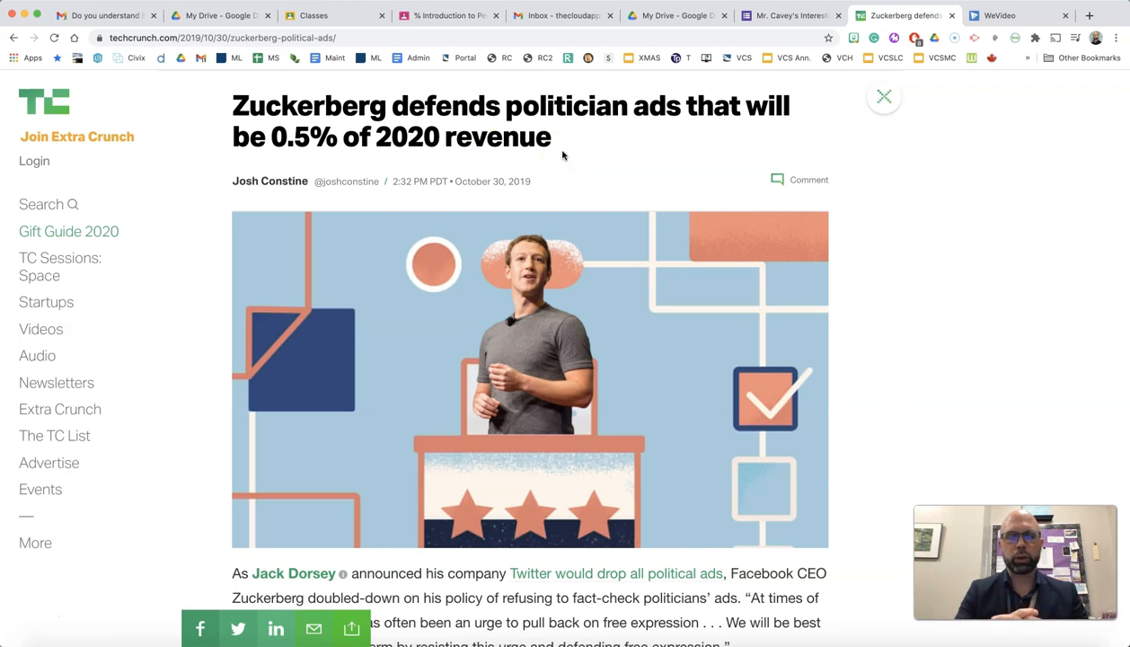
Return to the form and begin question 2 with "According to Mark Zuckerberg,"
click(789, 17)
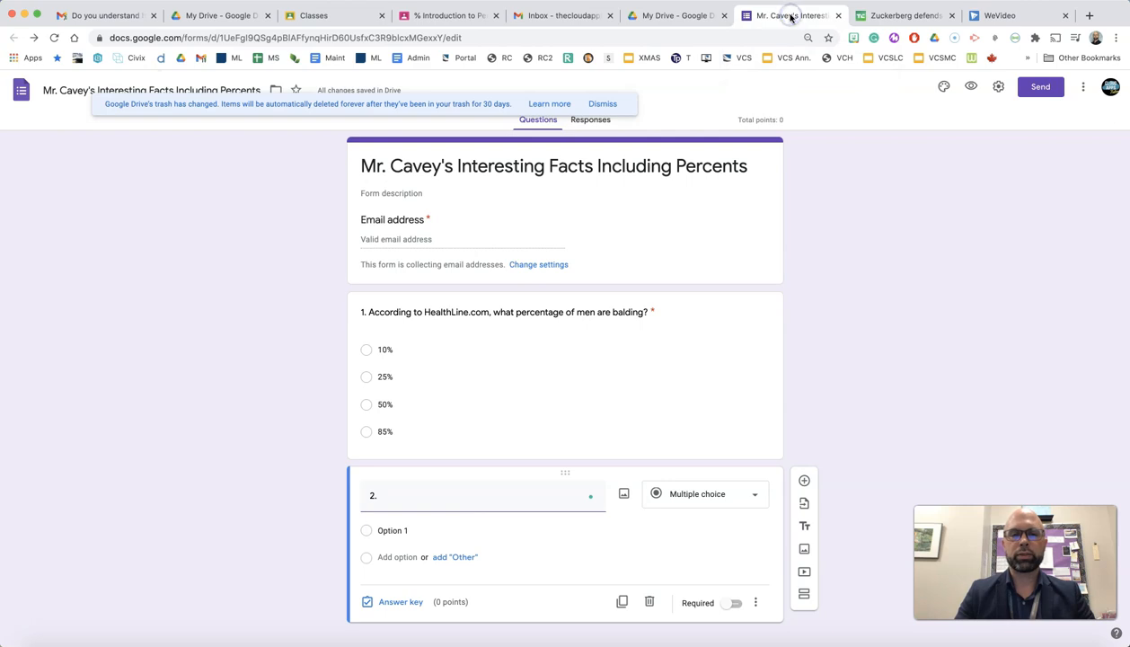
click(439, 501)
text(According to)
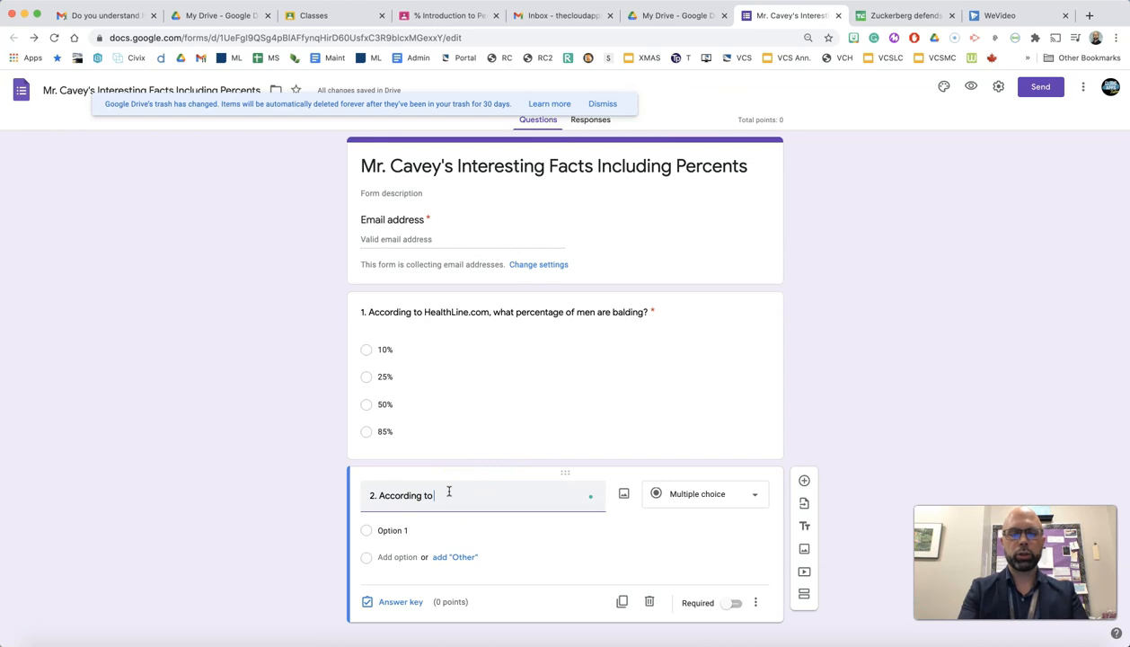
text( Mark Zuckerberg,)
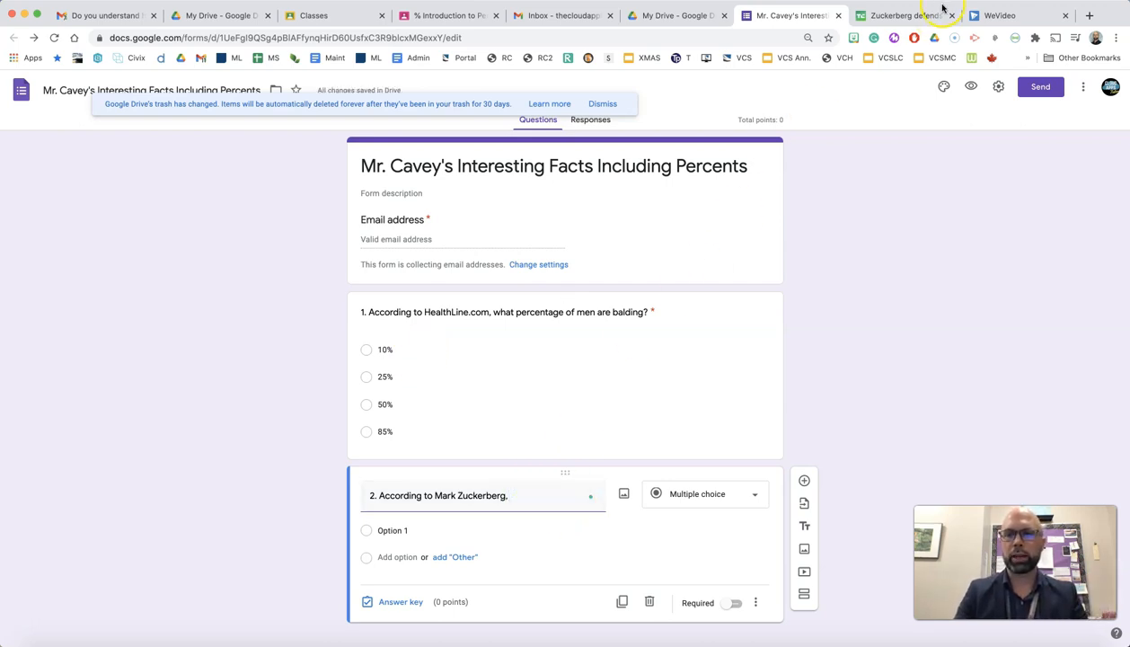
Check which website published the article and replace "Mark Zuckerberg" in question 2 with that site's name
click(905, 16)
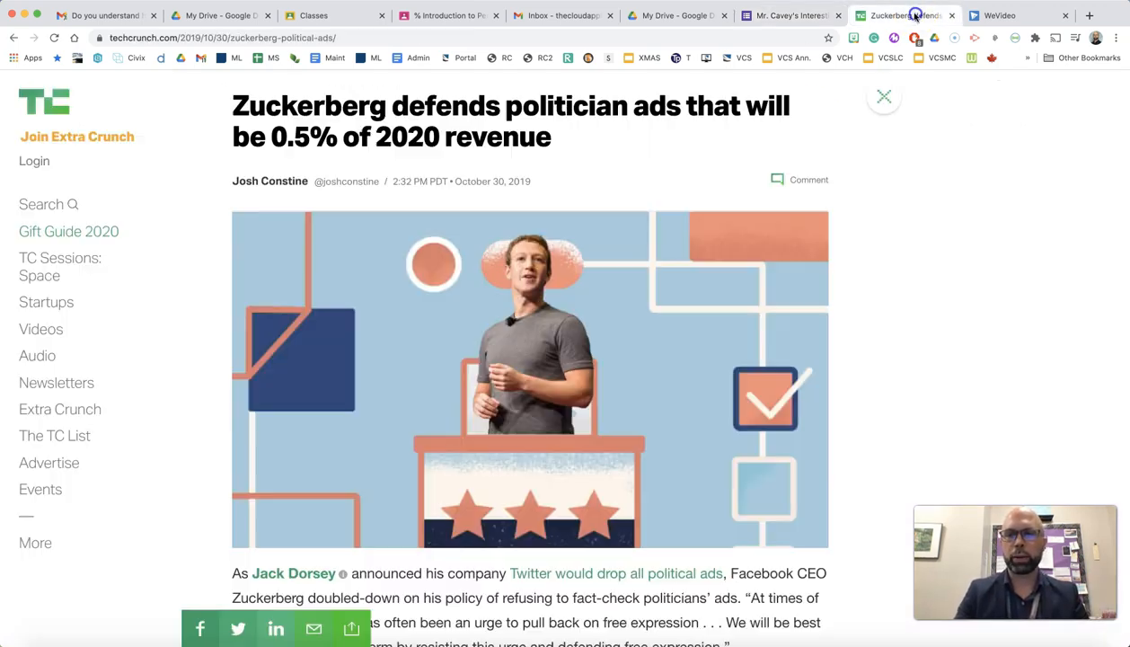
click(799, 15)
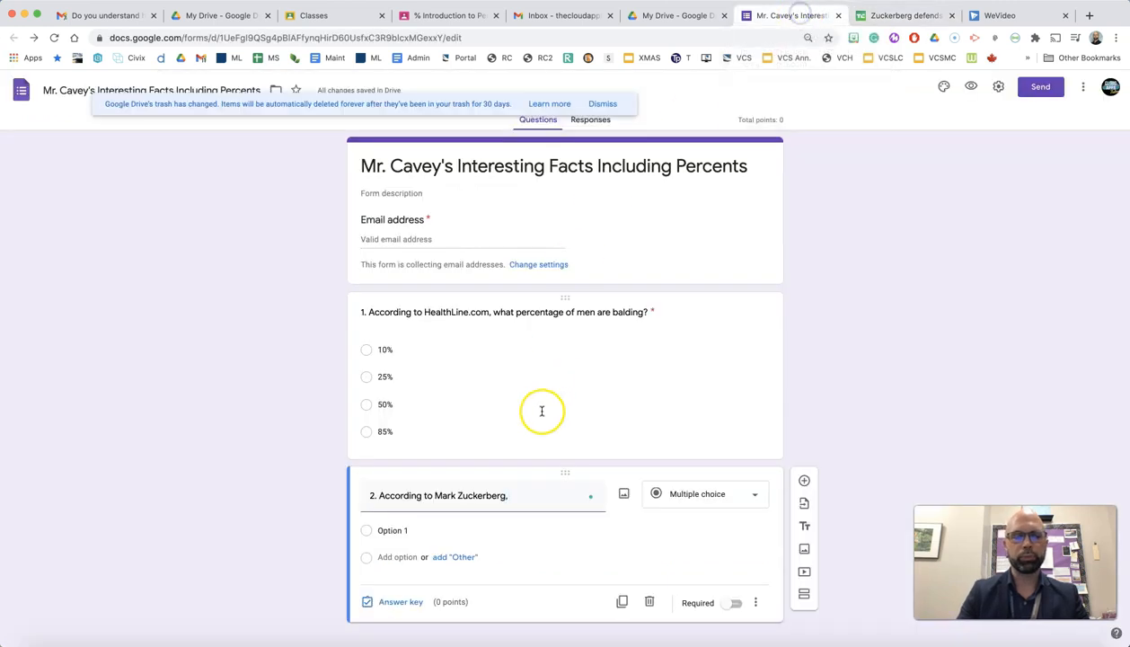
click(445, 496)
key(alt+shift+Right)
key(alt+shift+Right)
text(tech)
text(crunch)
text(.com,)
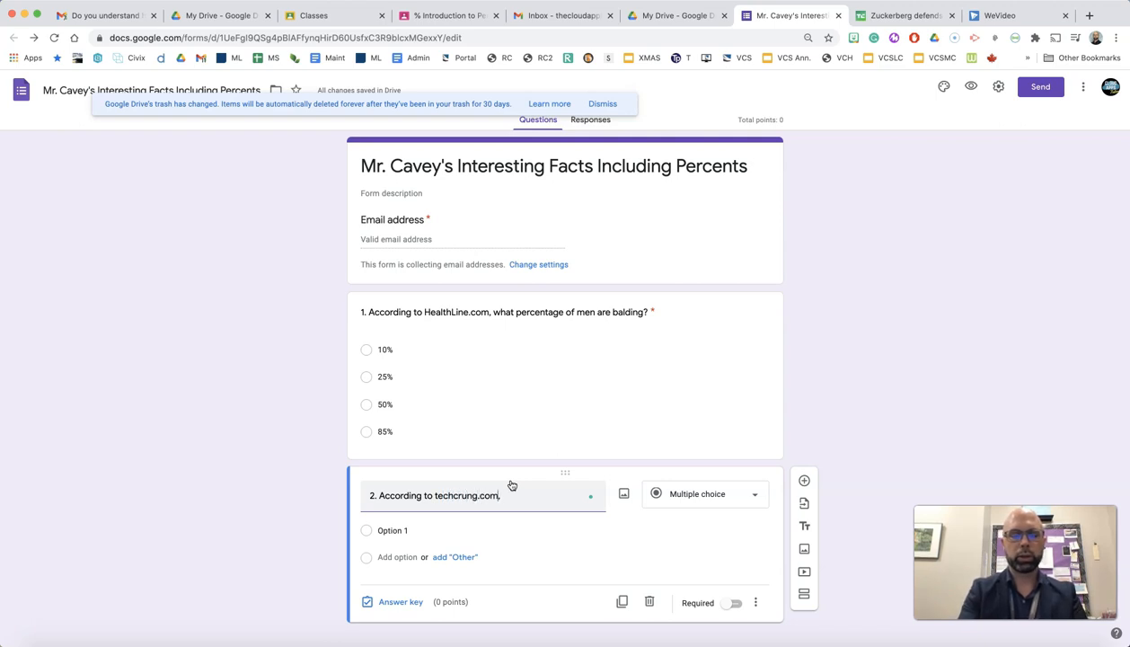
Correct the spelling of the site name in question 2 so it reads "According to techcrunch.com,"
key(Left)
key(Left)
key(Left)
key(BackSpace)
text(h)
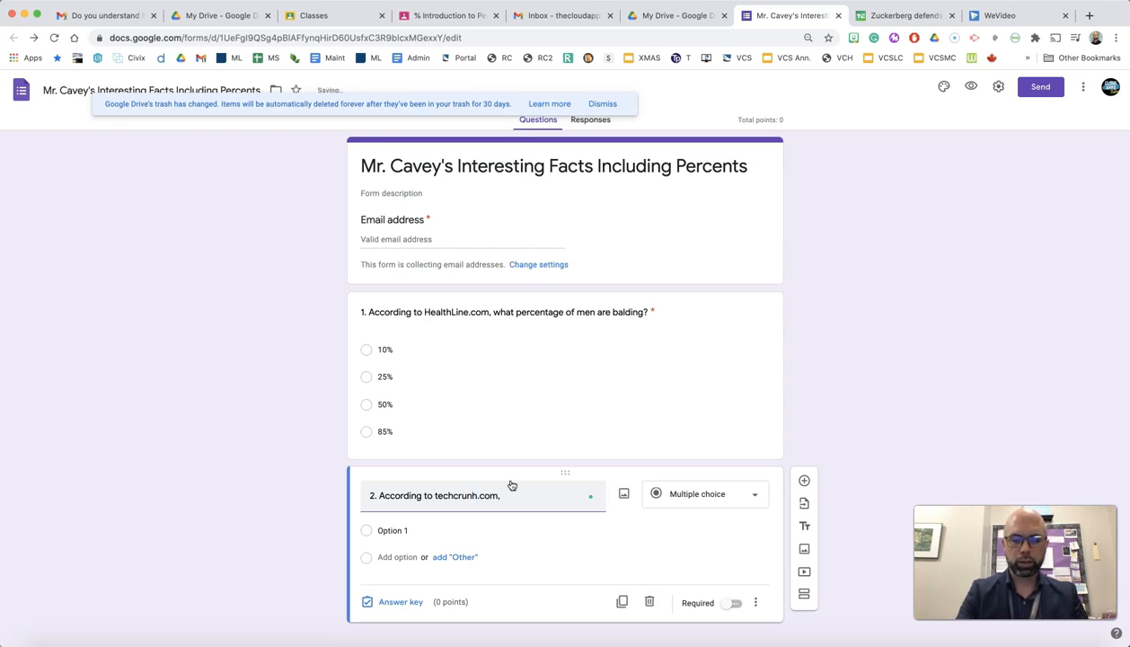
text(c)
key(End)
key(BackSpace)
text(.com,)
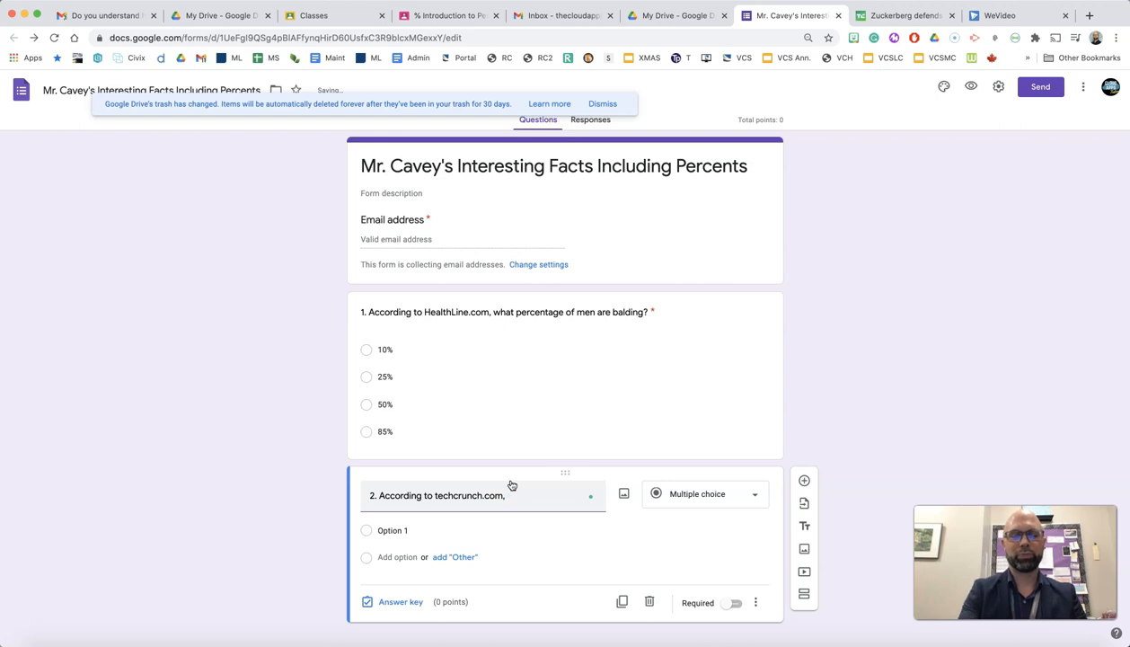
Continue question 2 with "Mark Zuckerberg reported that Facebook's revenue from political ads in 2020 would"
text( Mark)
key(BackSpace)
text(Zuckerber)
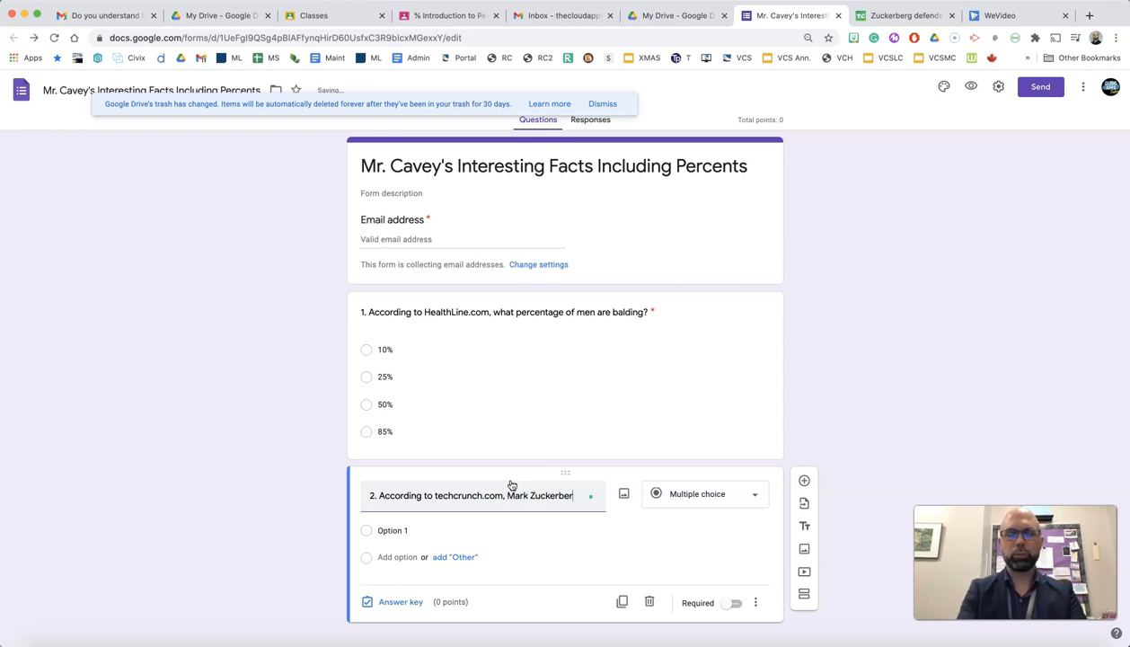
text(g reported)
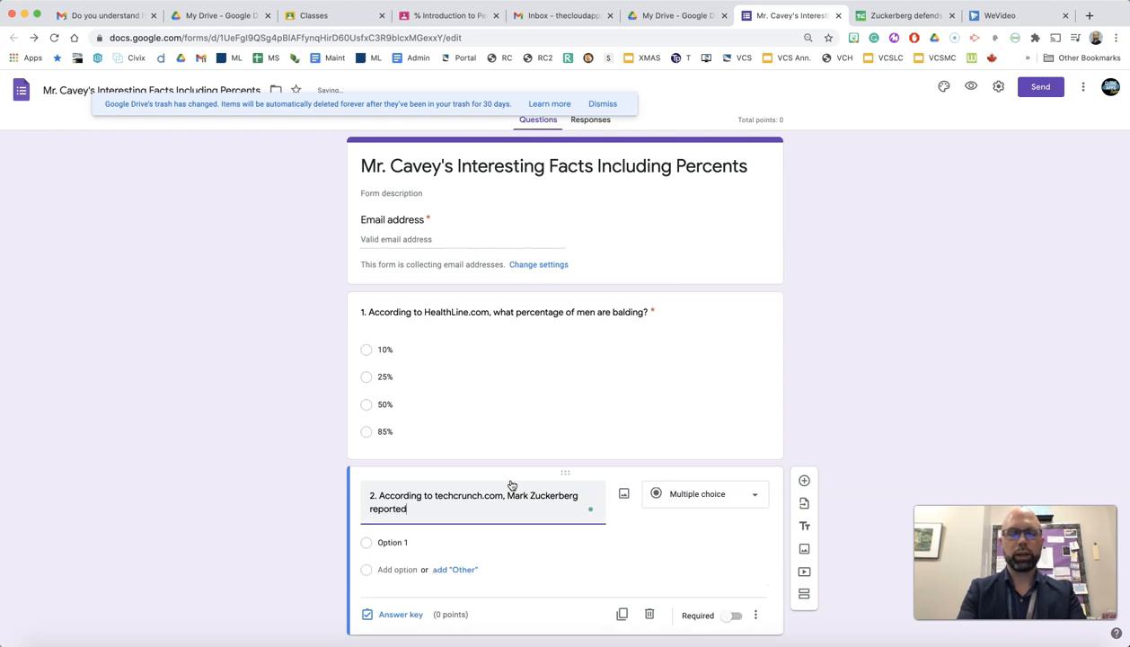
text( that Facebook's revenue)
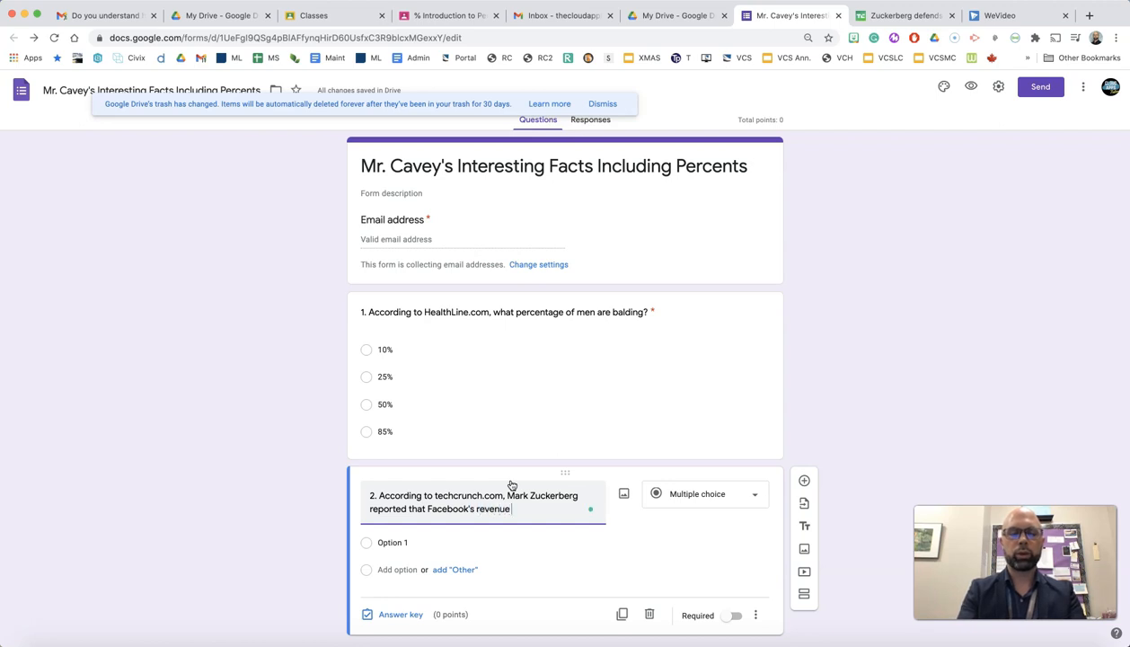
text( from political a)
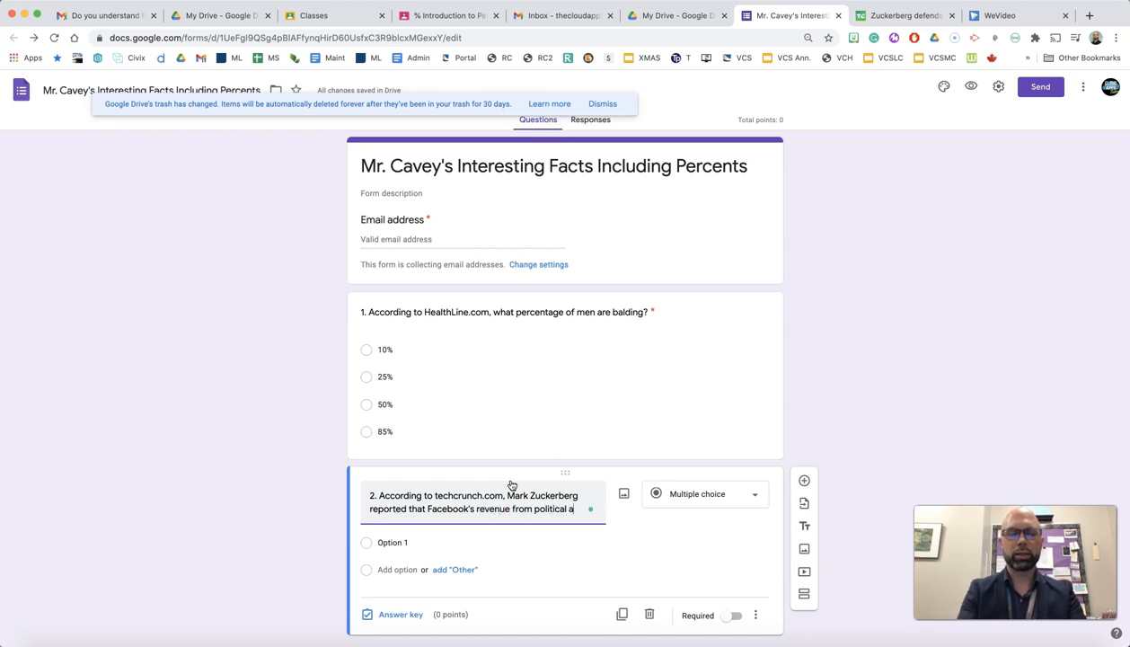
text(ds in 2020)
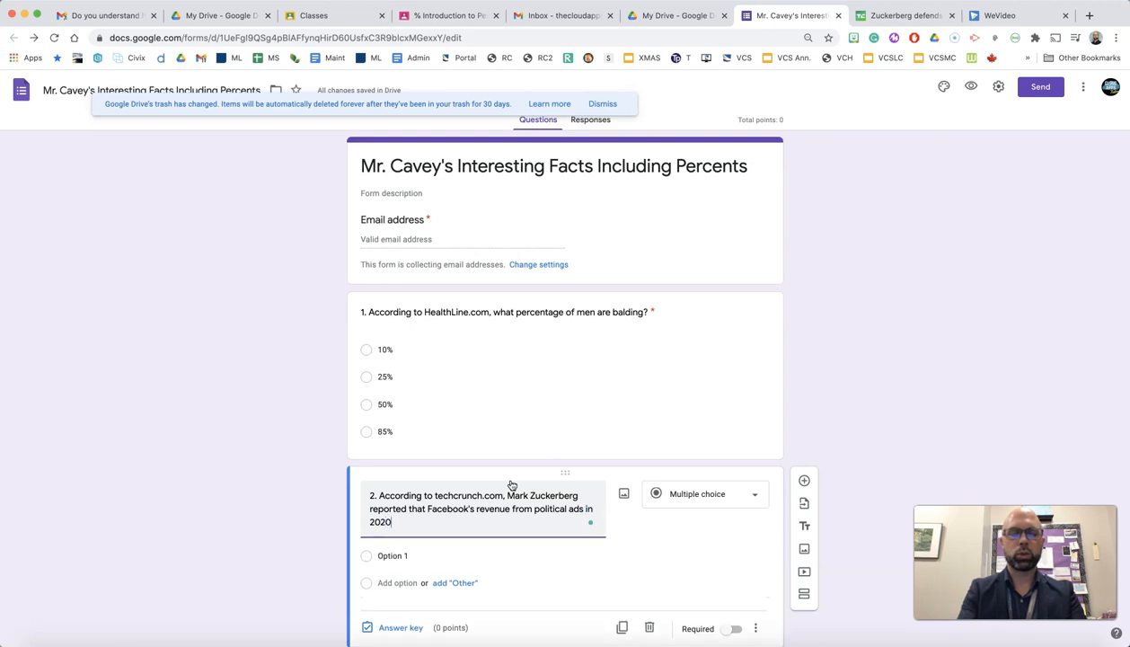
text( would)
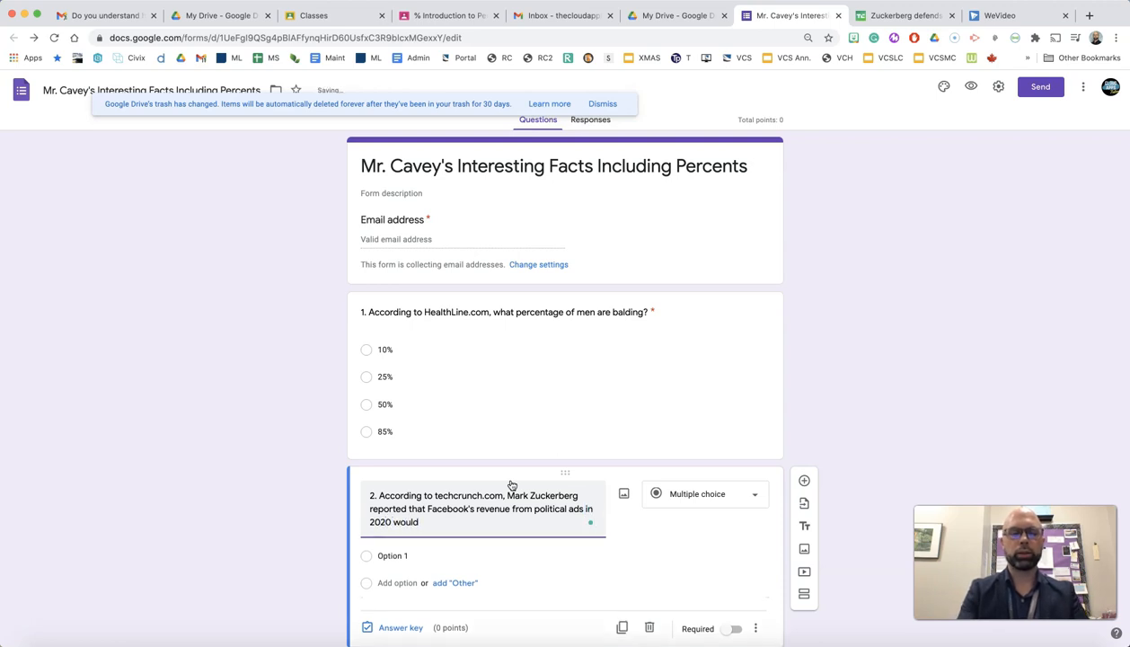
Delete the words "in 2020 would" from the end of question 2
key(alt+shift+Left)
key(Right)
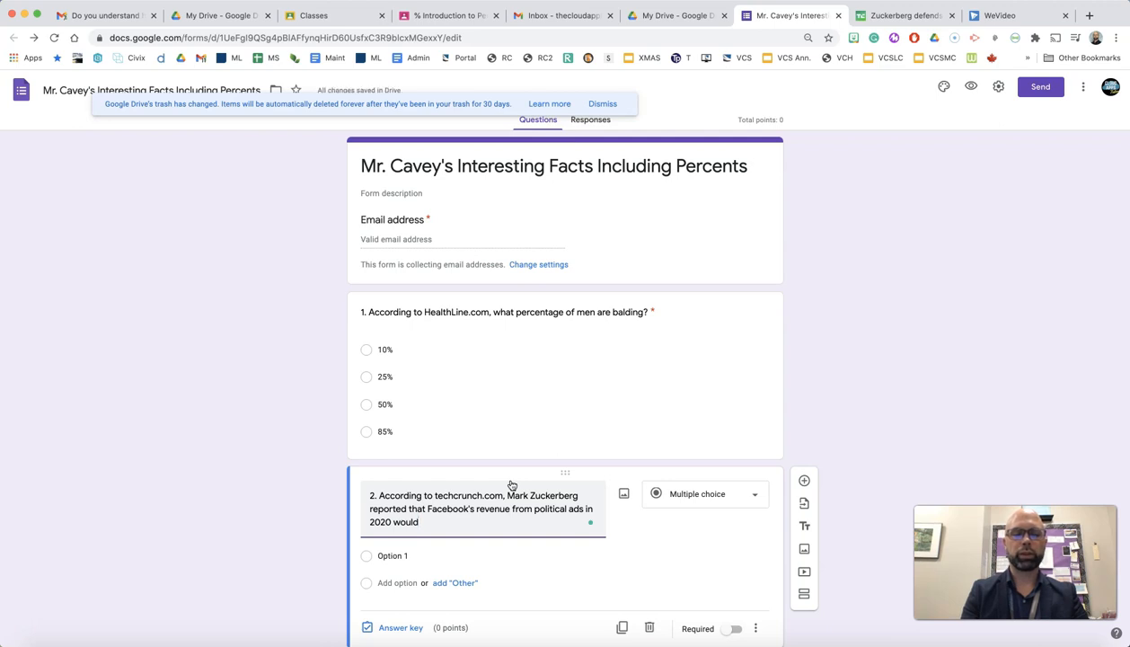
key(alt+shift+Left)
key(alt+shift+Left)
key(alt+shift+Left)
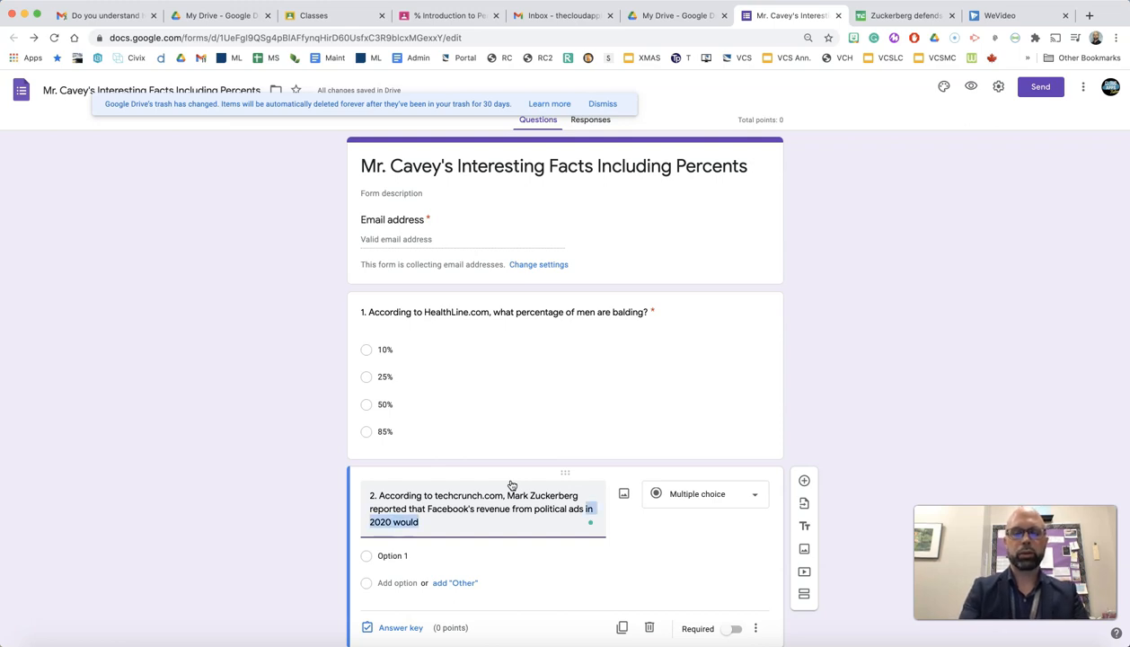
key(BackSpace)
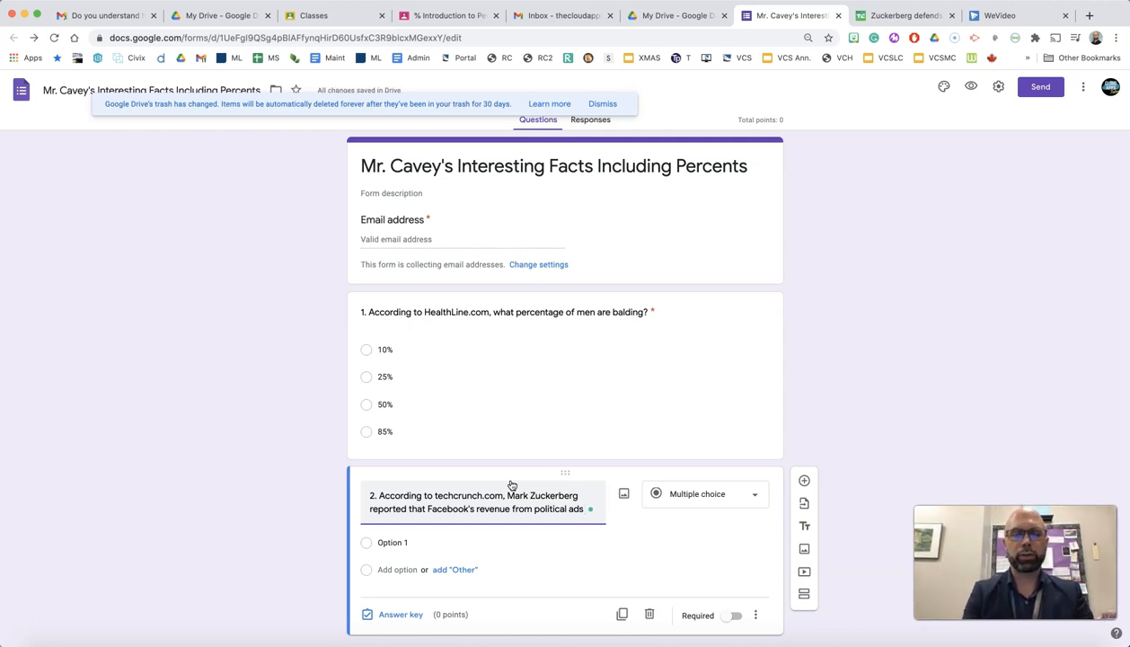
Reword the end of question 2 so it reads "Facebook would collect what percentage of revenue from political ads in 2020?"
text(wou)
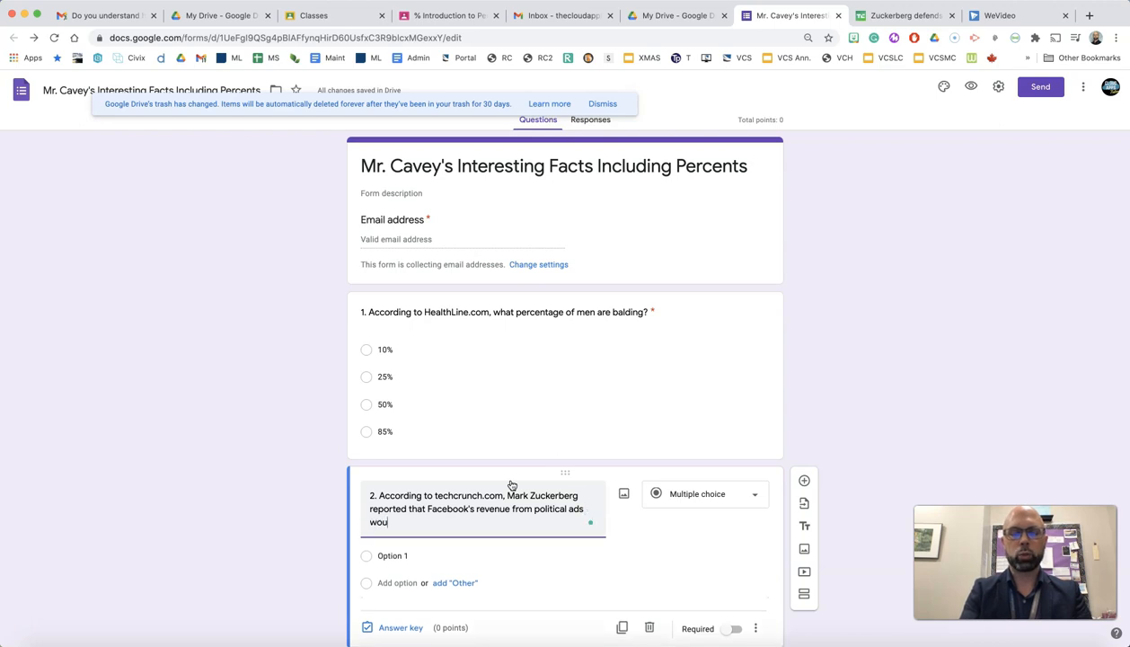
text(ld comprise what percec)
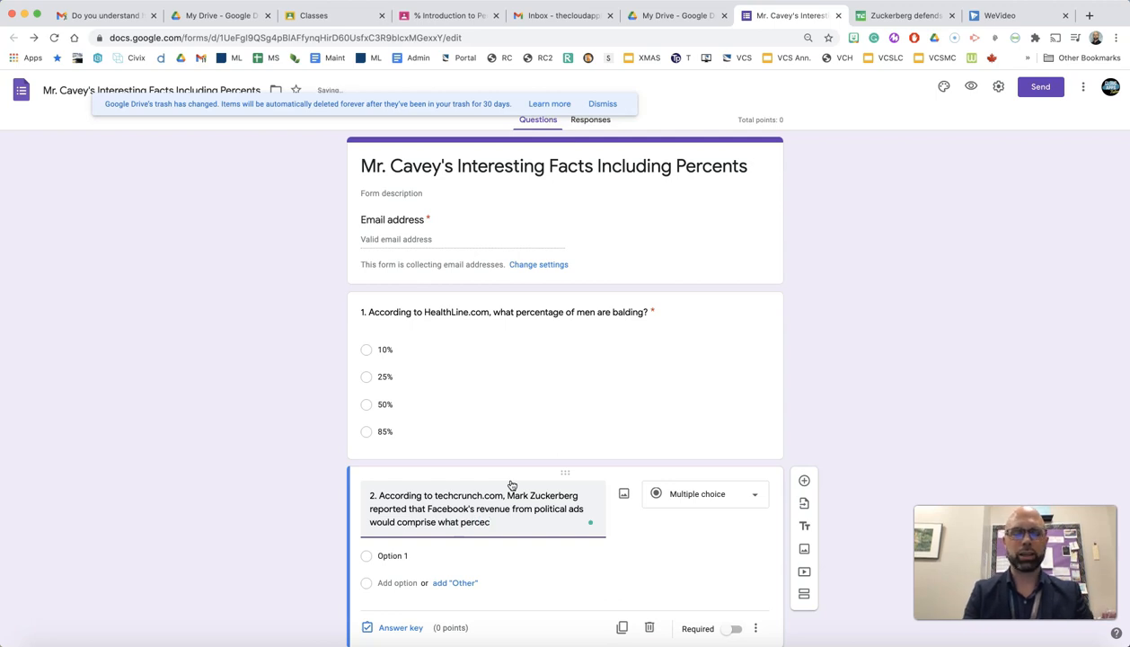
key(alt+shift+Left)
key(alt+shift+Left)
key(alt+shift+Left)
key(alt+shift+Left)
key(alt+shift+Left)
key(alt+shift+Left)
key(alt+shift+Left)
key(alt+shift+Left)
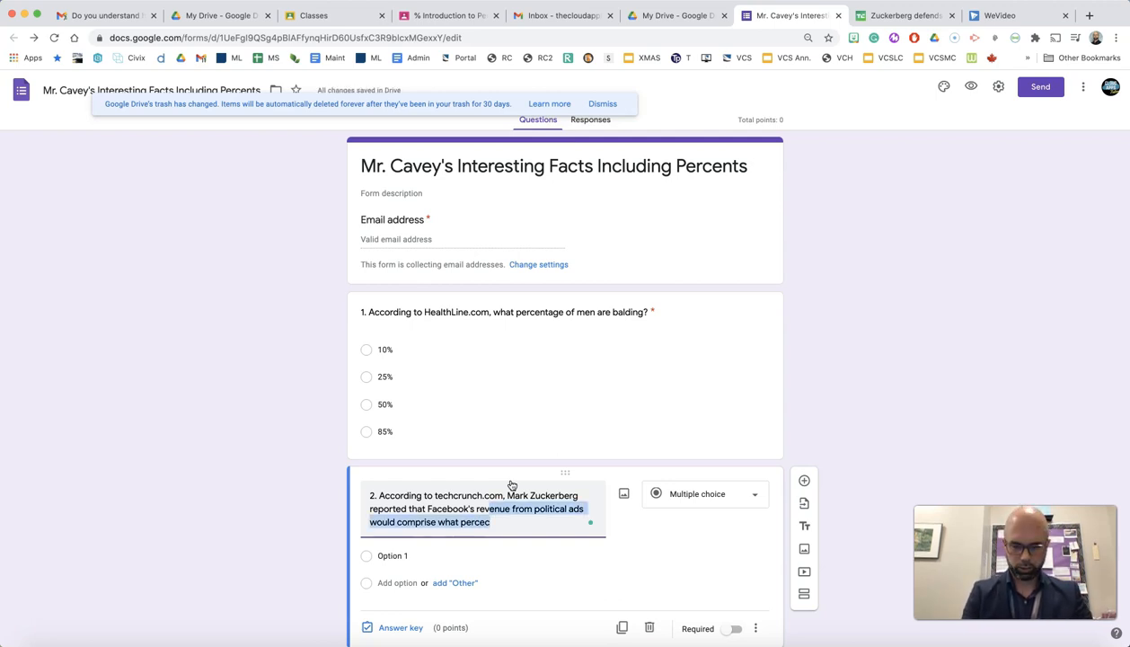
key(shift+Left)
key(shift+Left)
key(shift+Left)
key(BackSpace)
text(would collect what percentage of revenue from political ads in 2020?)
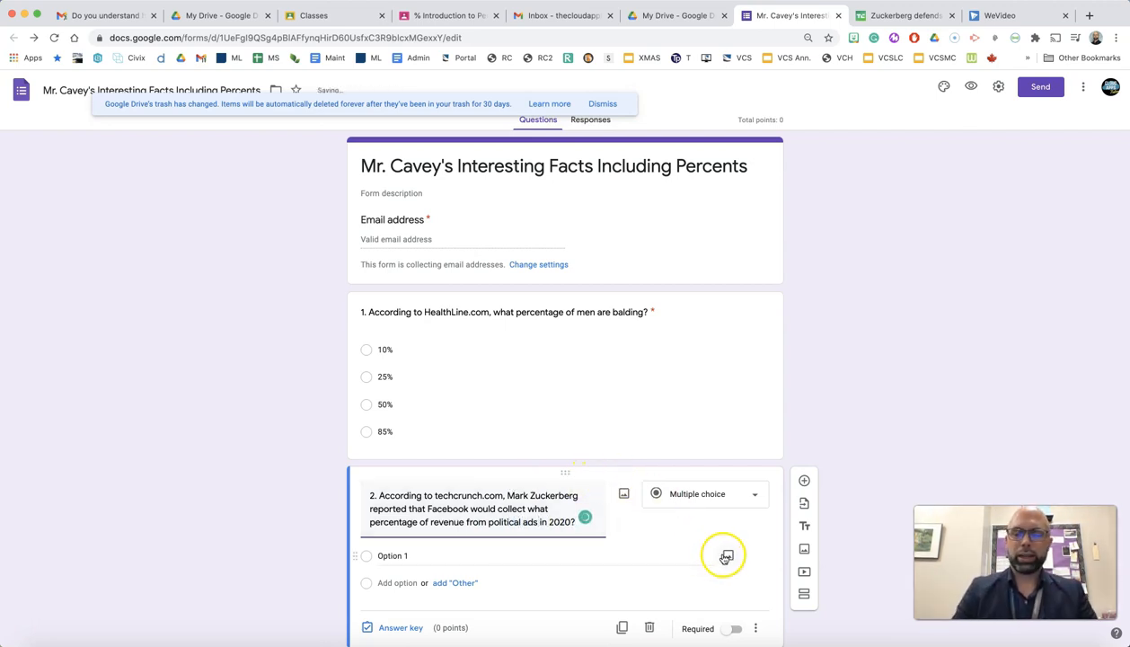
Make question 2 required and give it the answer options 0.1%, 0.5%, 5% and 50%
scroll(723, 557, down, 1)
click(740, 595)
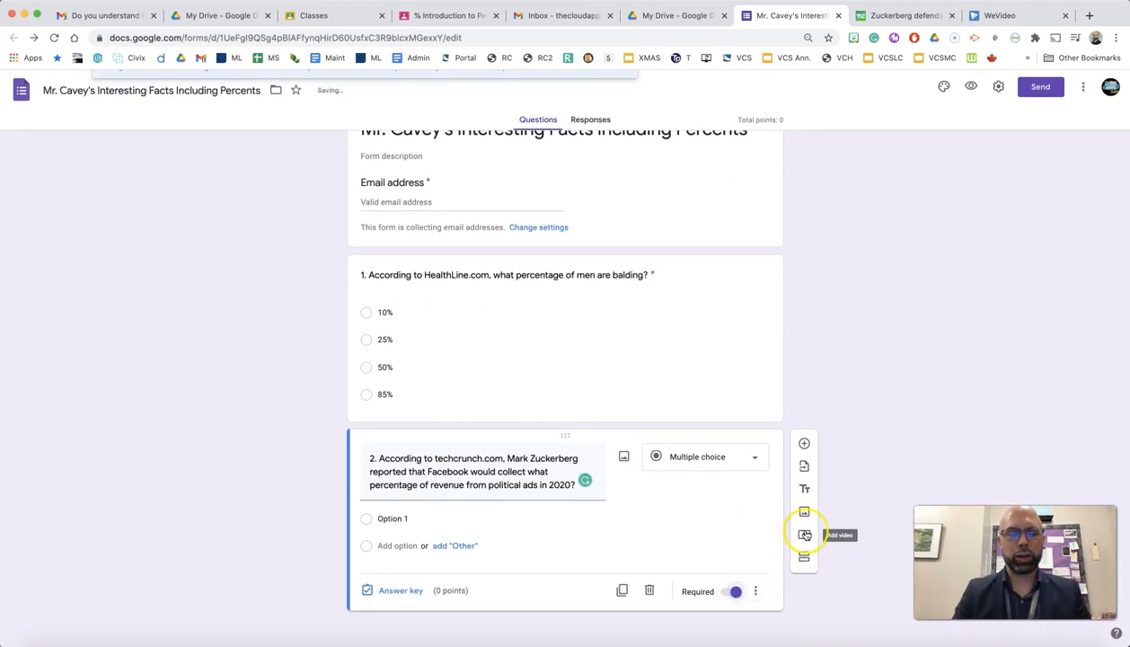
click(404, 517)
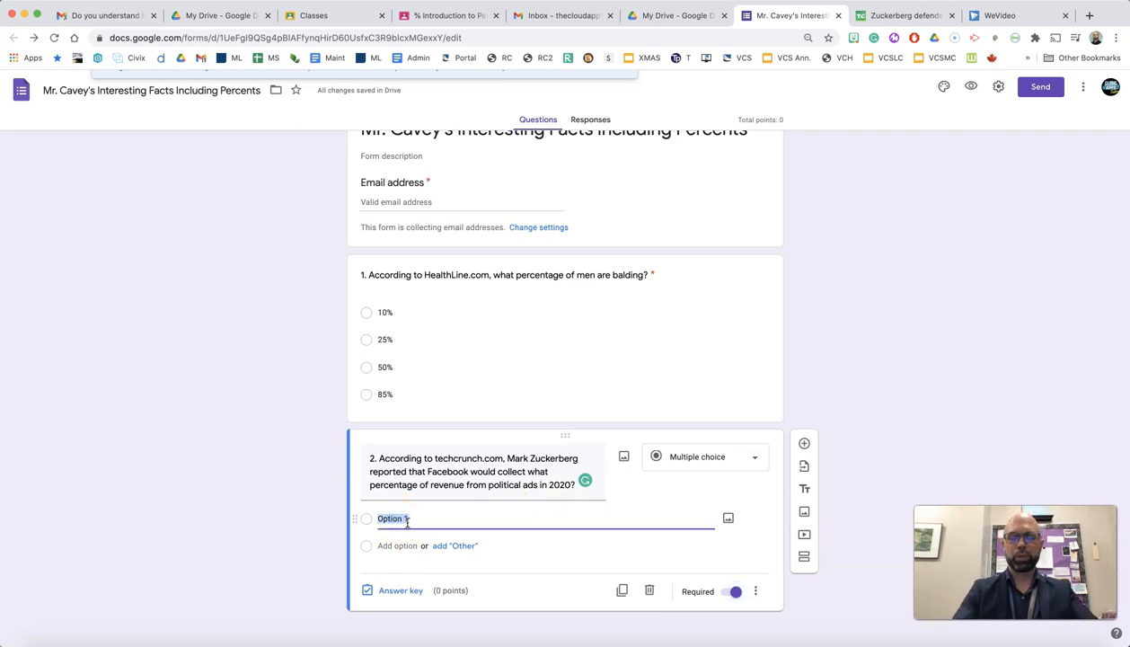
text(0.1%)
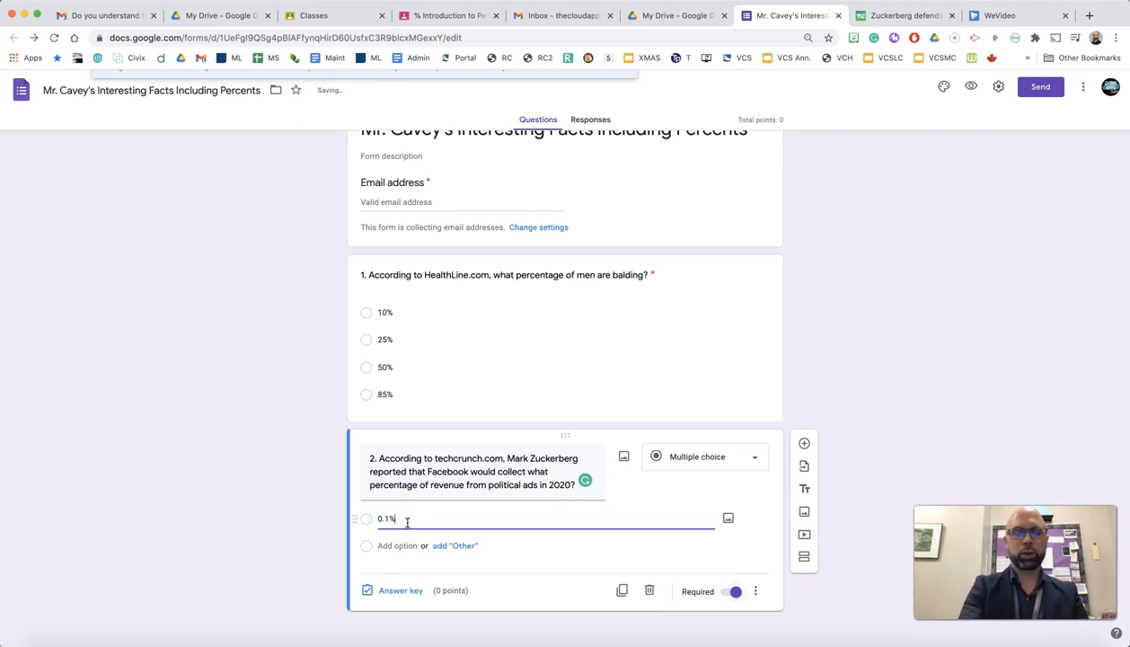
key(Return)
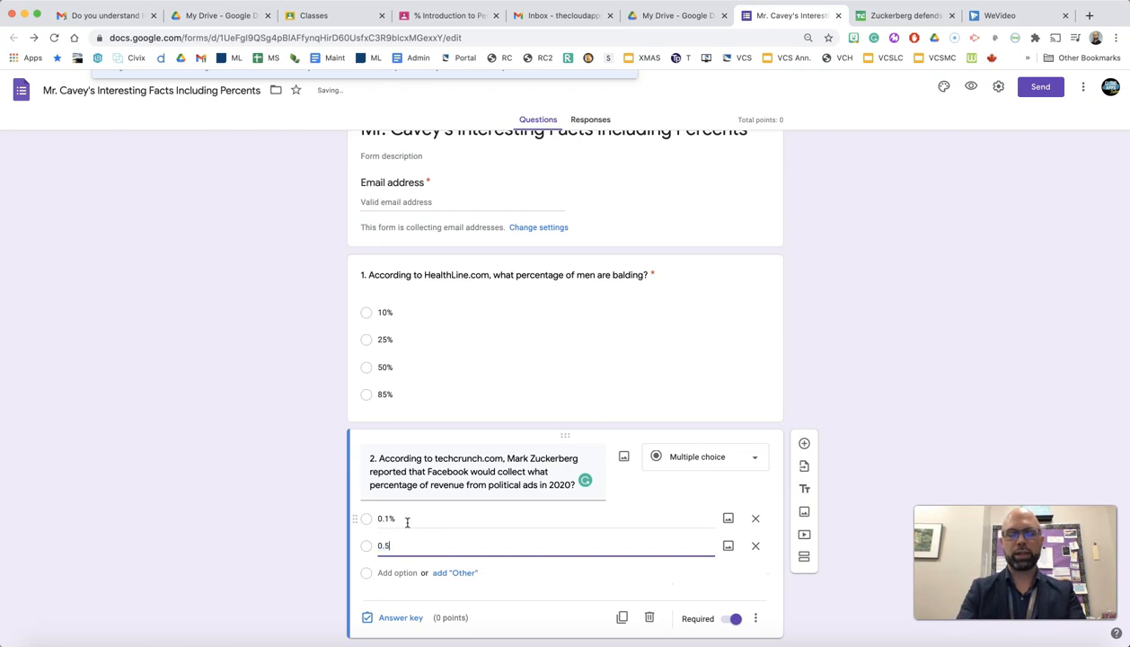
key(Return)
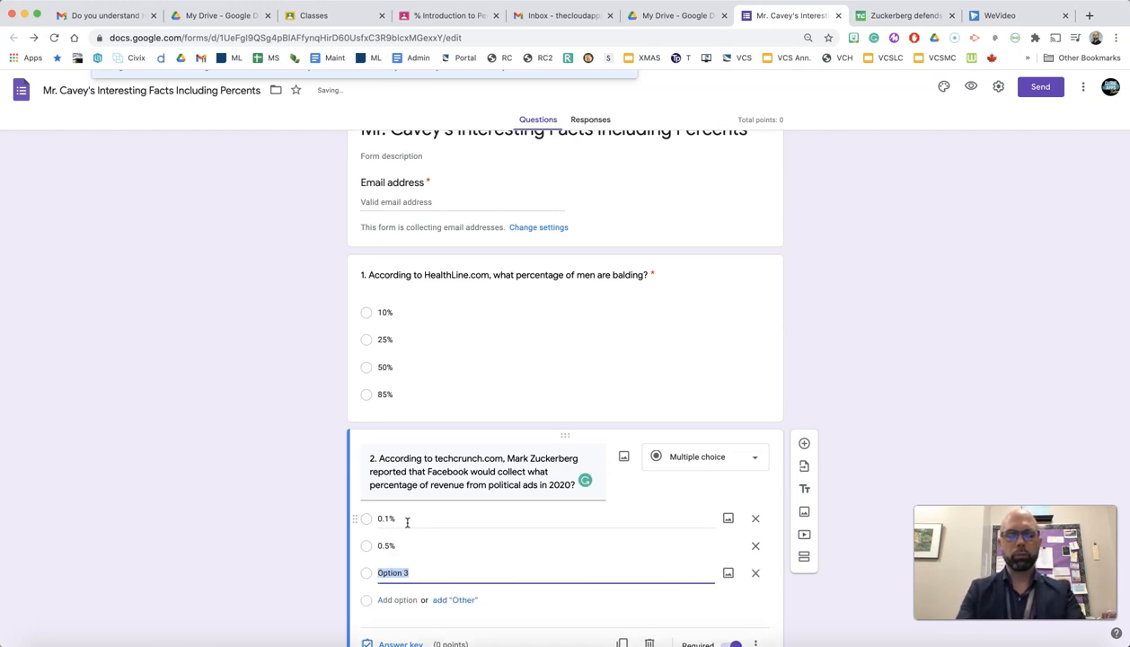
key(Return)
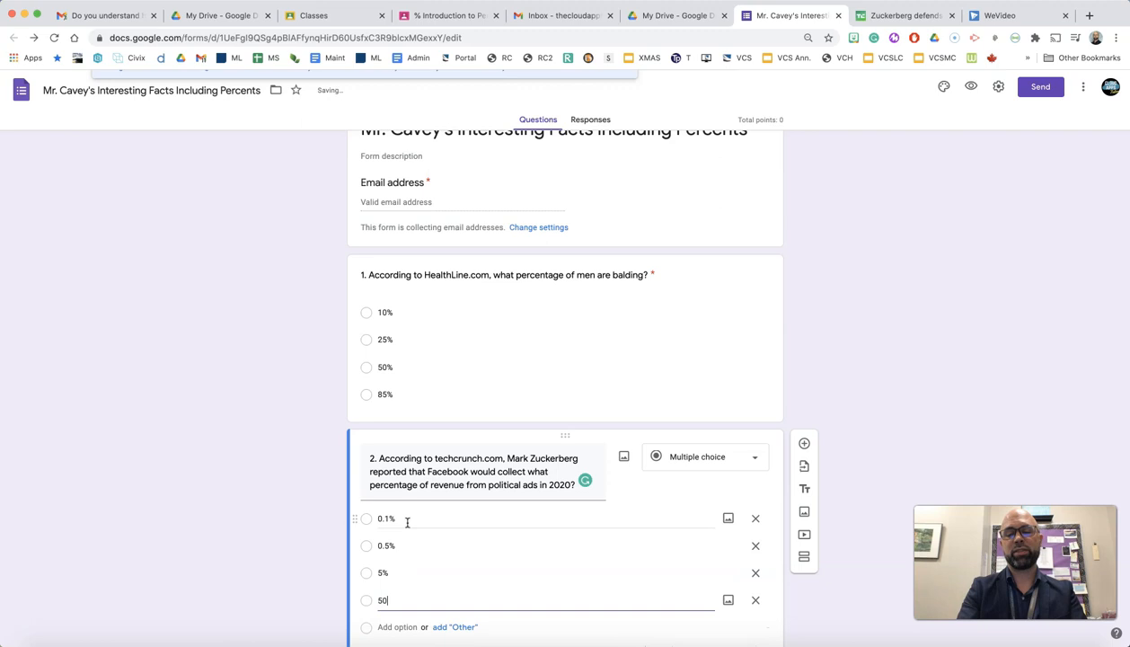
Mark 0.5% as the correct answer in question 2's answer key
scroll(434, 538, down, 2)
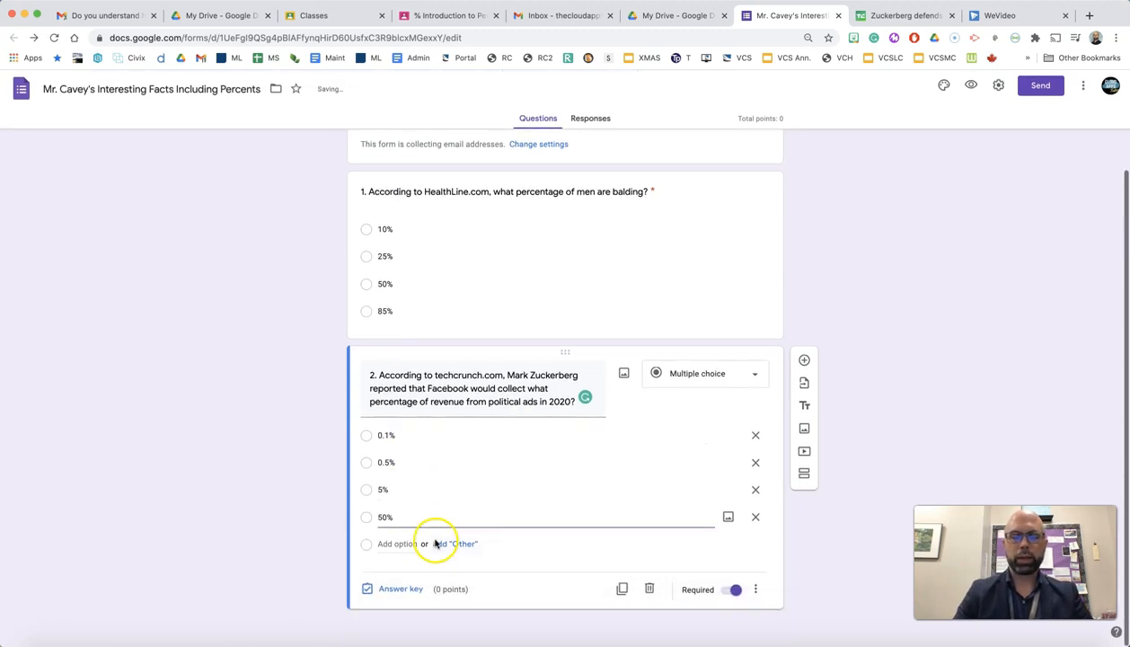
click(401, 595)
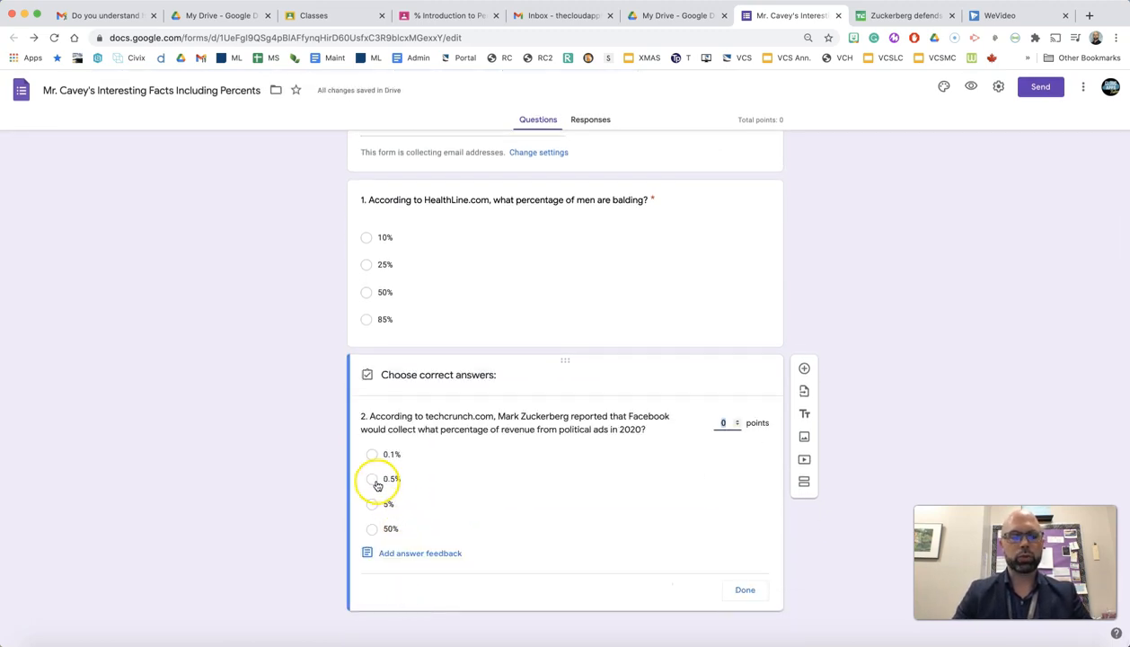
click(372, 479)
click(746, 596)
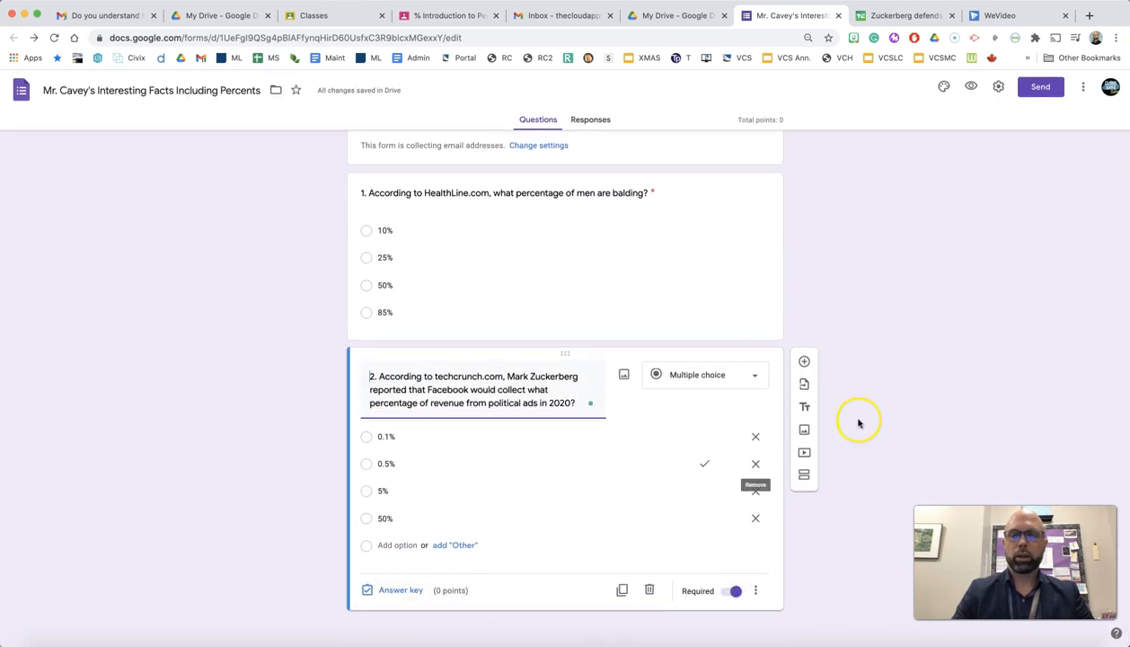
Add a new multiple choice question below question 2 and begin its text with "3."
click(804, 362)
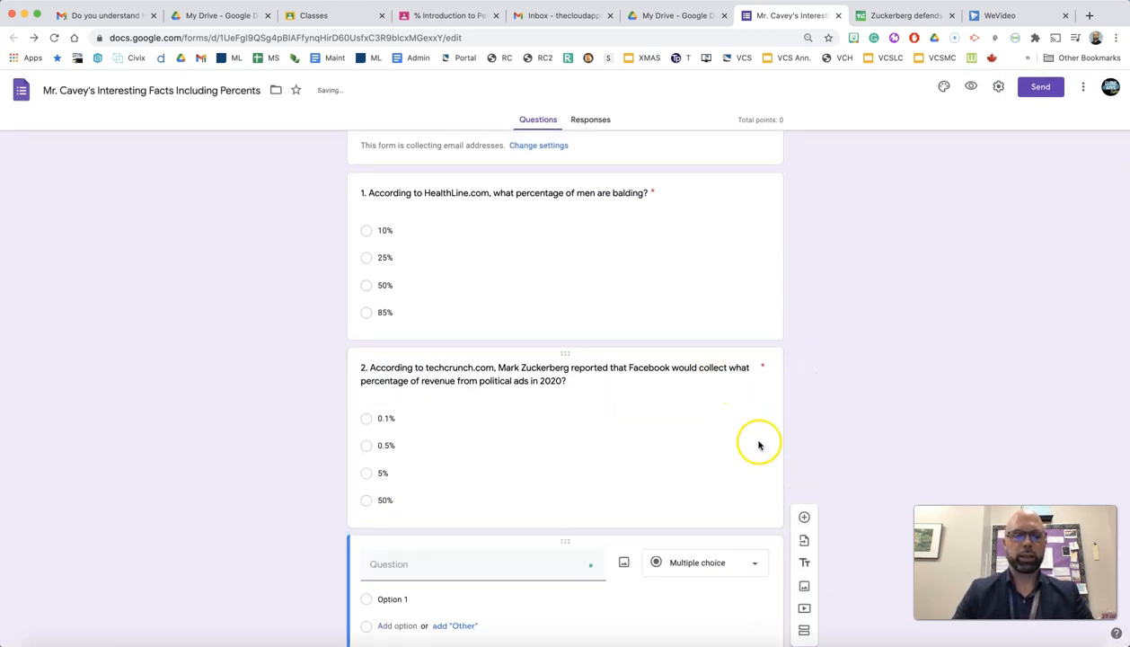
scroll(646, 454, down, 2)
text(3.)
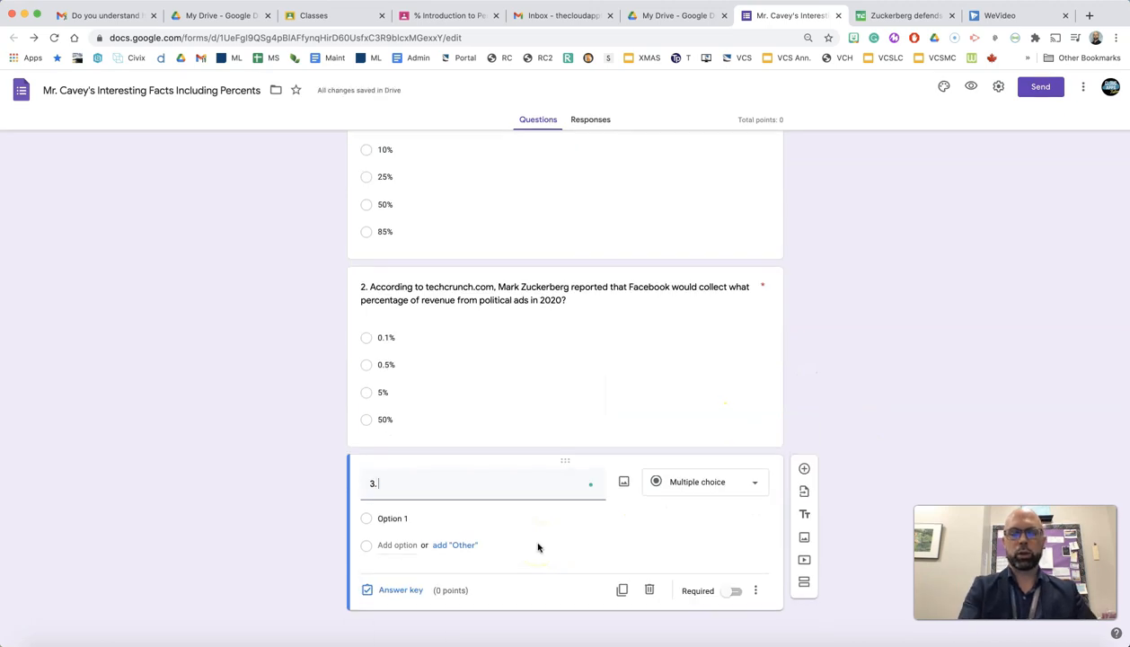
Return from the Zuckerberg article to the Google News results and search for "110%"
click(898, 16)
click(13, 38)
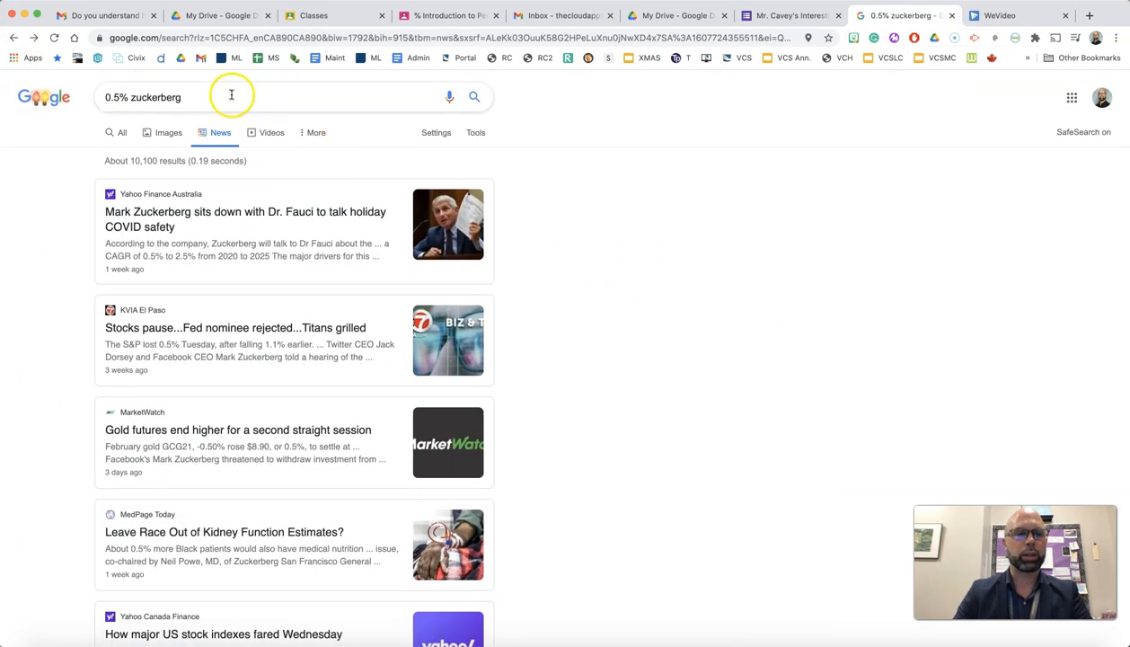
triple_click(232, 96)
text(110%)
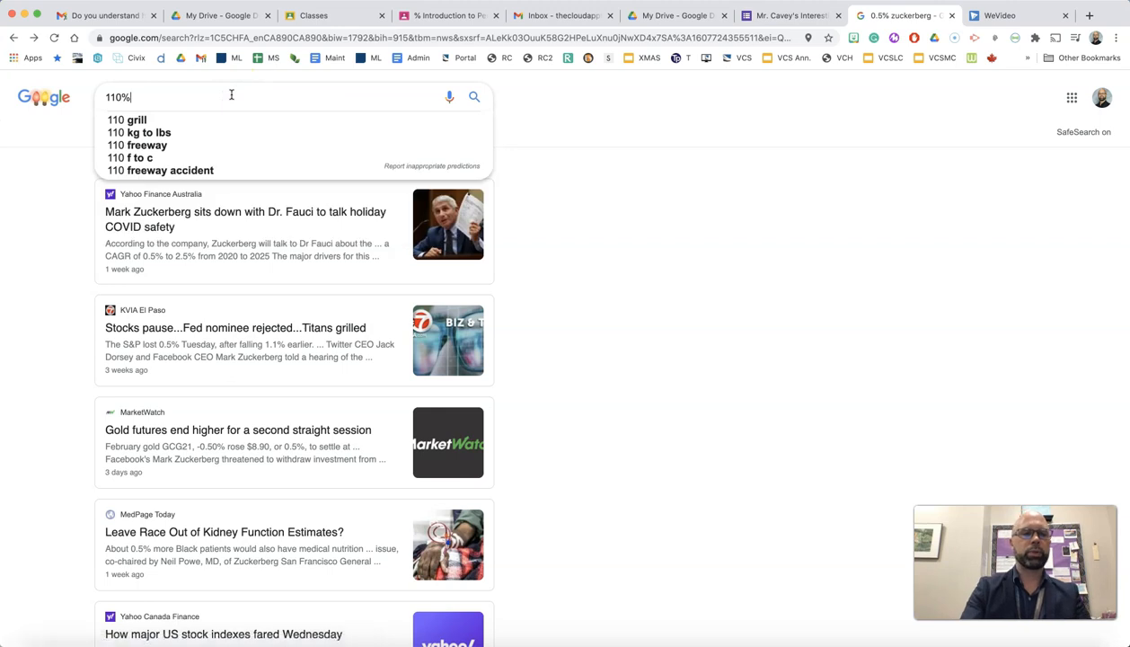
key(Return)
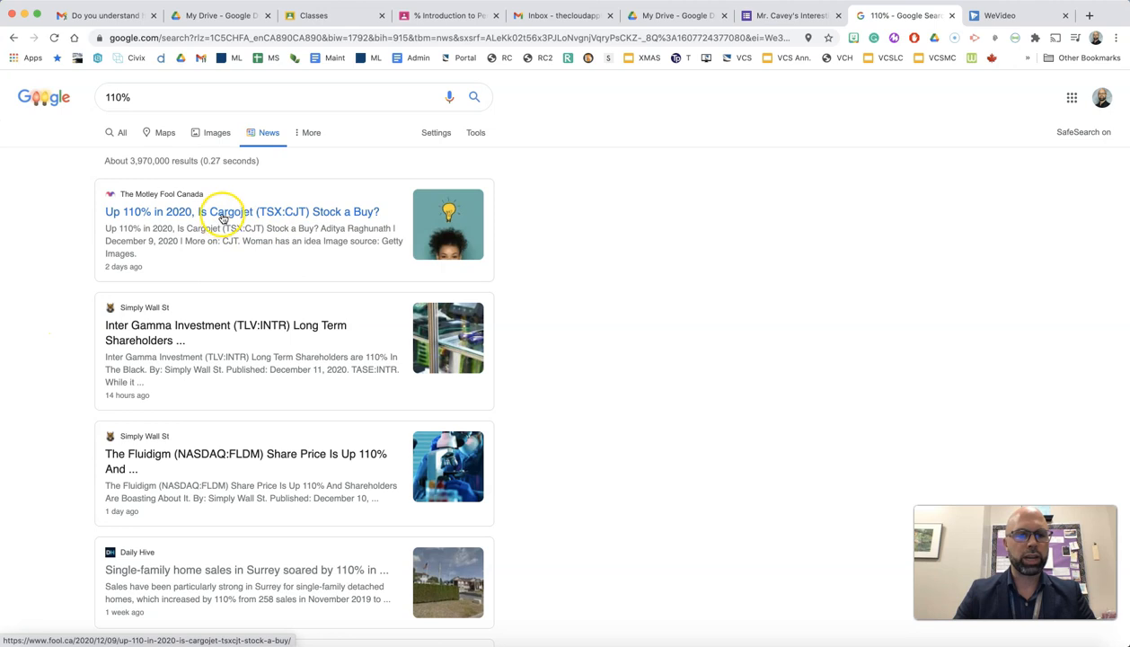
Open the Motley Fool Canada article about Cargojet stock and go back to the search results
click(225, 215)
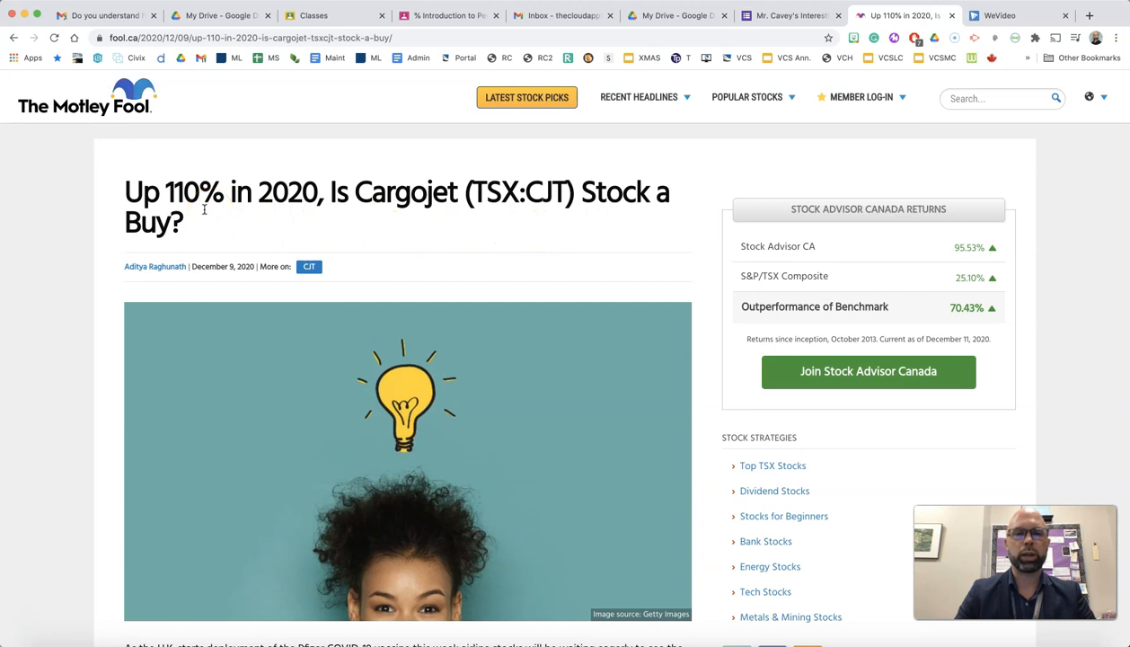
click(783, 16)
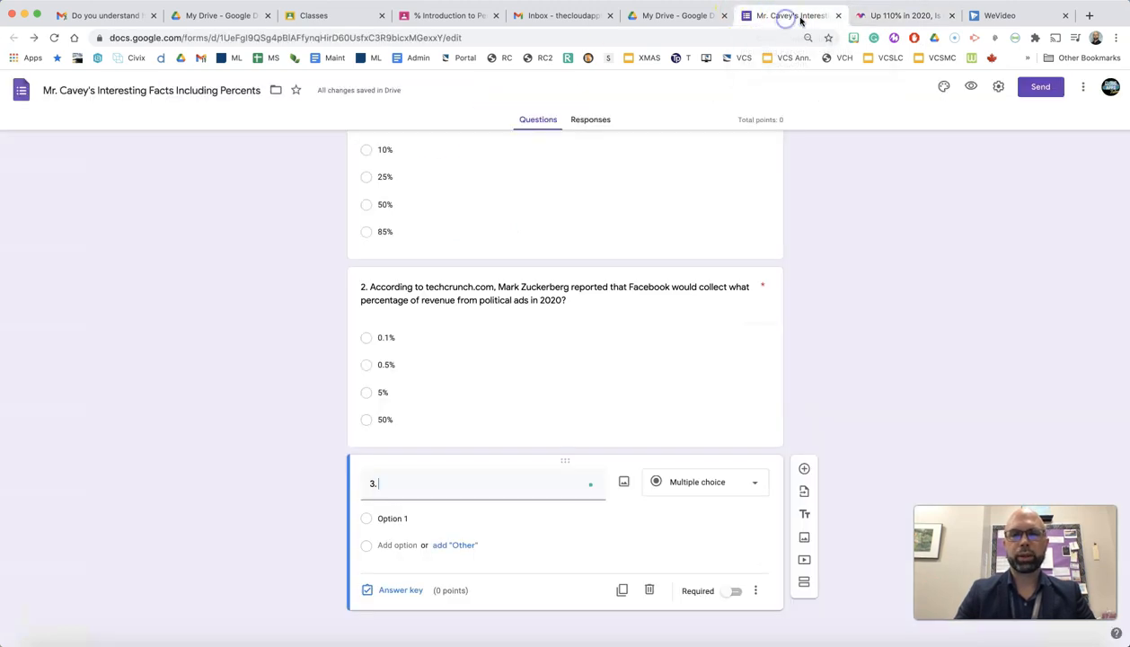
click(886, 16)
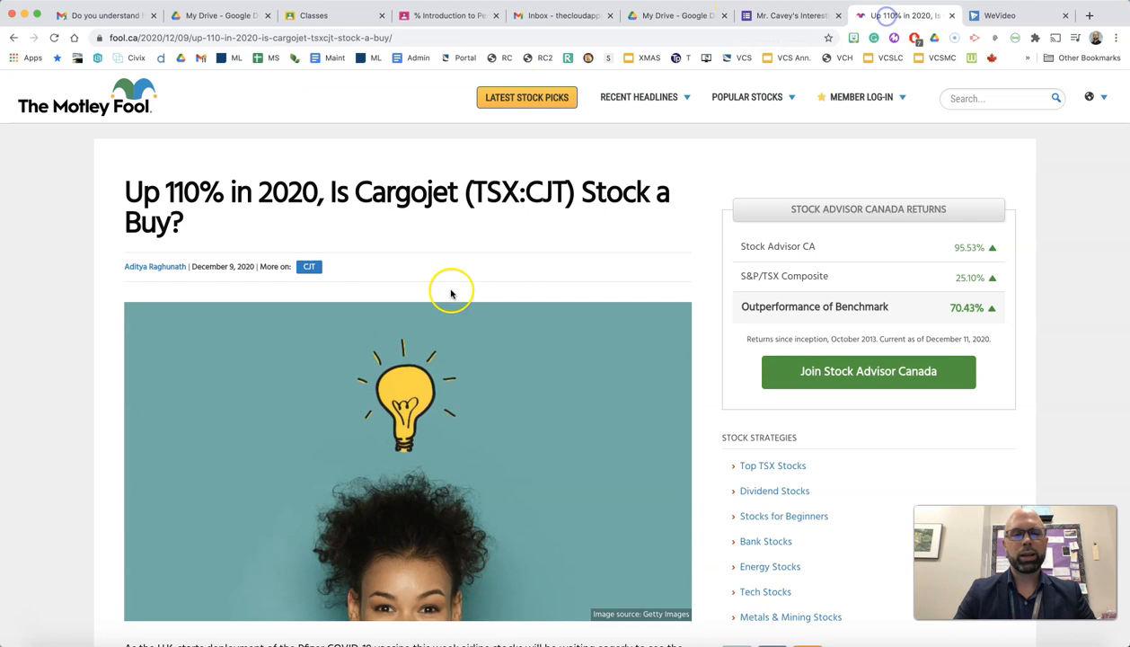
click(12, 37)
Open the Daily Hive article about single-family home sales in Surrey from the search results
scroll(359, 316, down, 3)
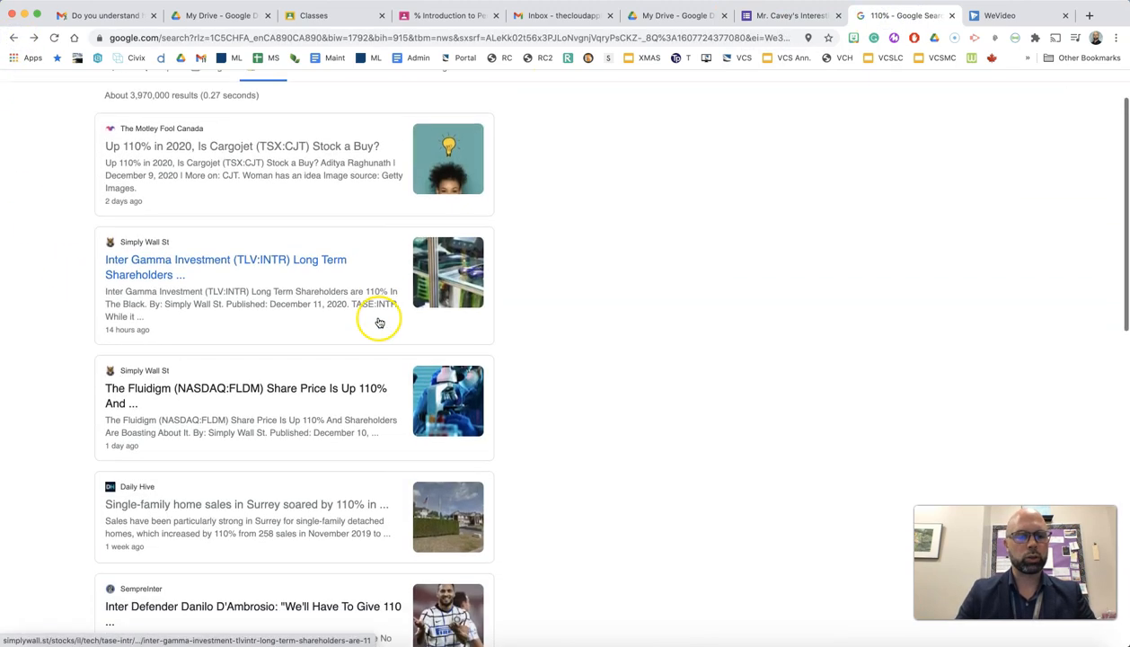
scroll(379, 322, down, 2)
click(260, 285)
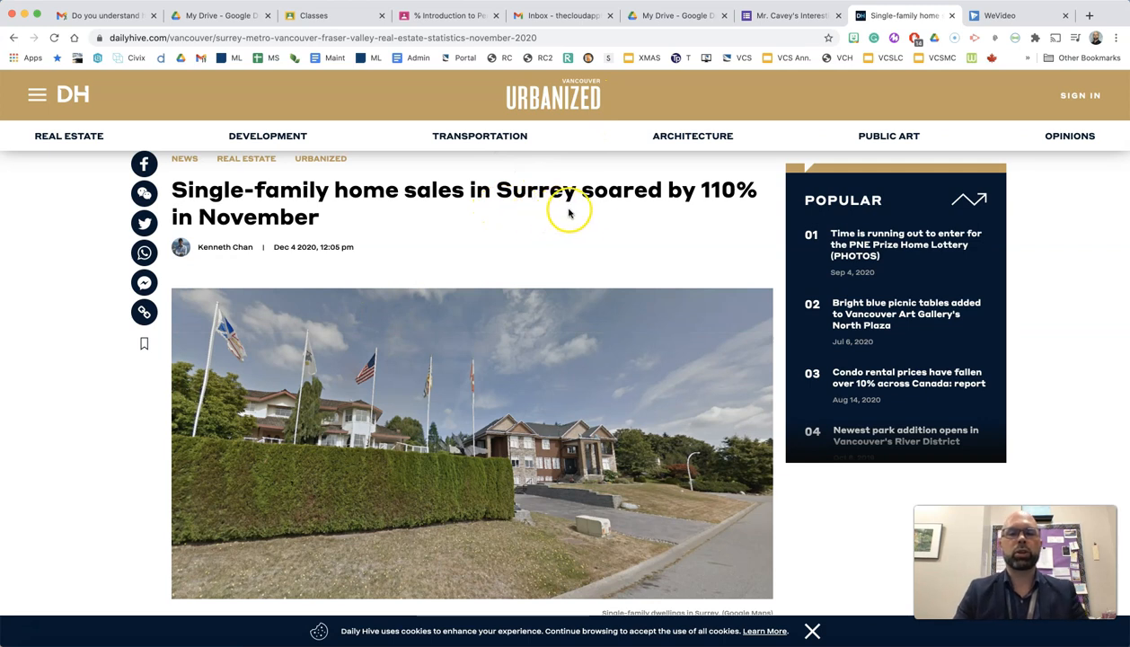
Check the article's site name and start question 3 with "According to DailyHive.com,"
click(784, 18)
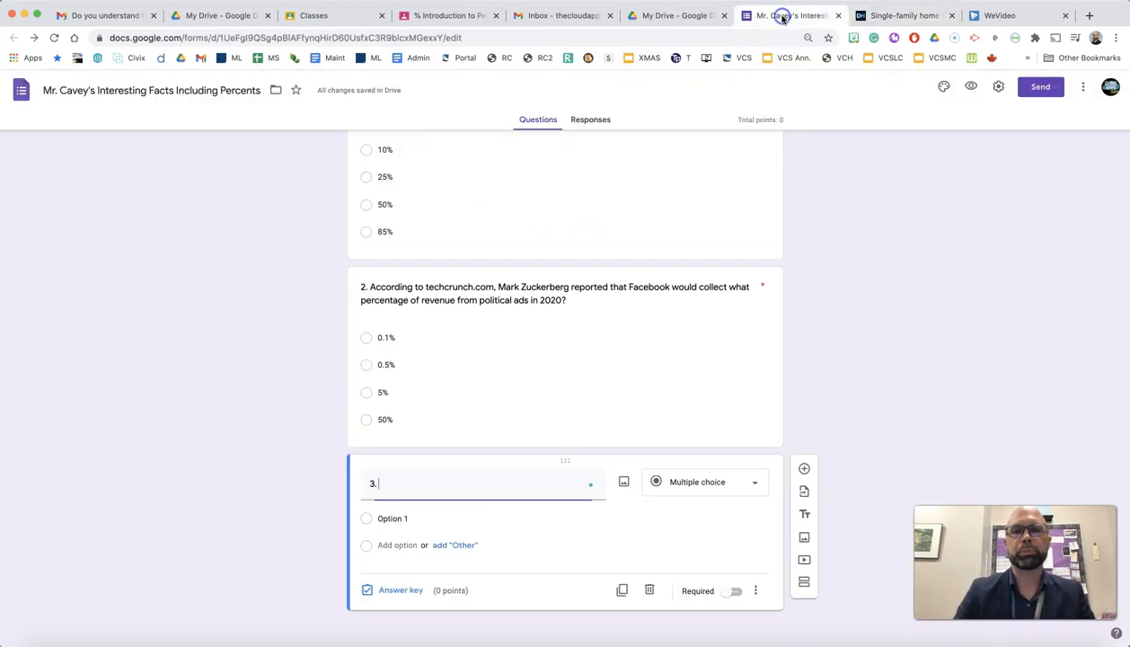
click(890, 15)
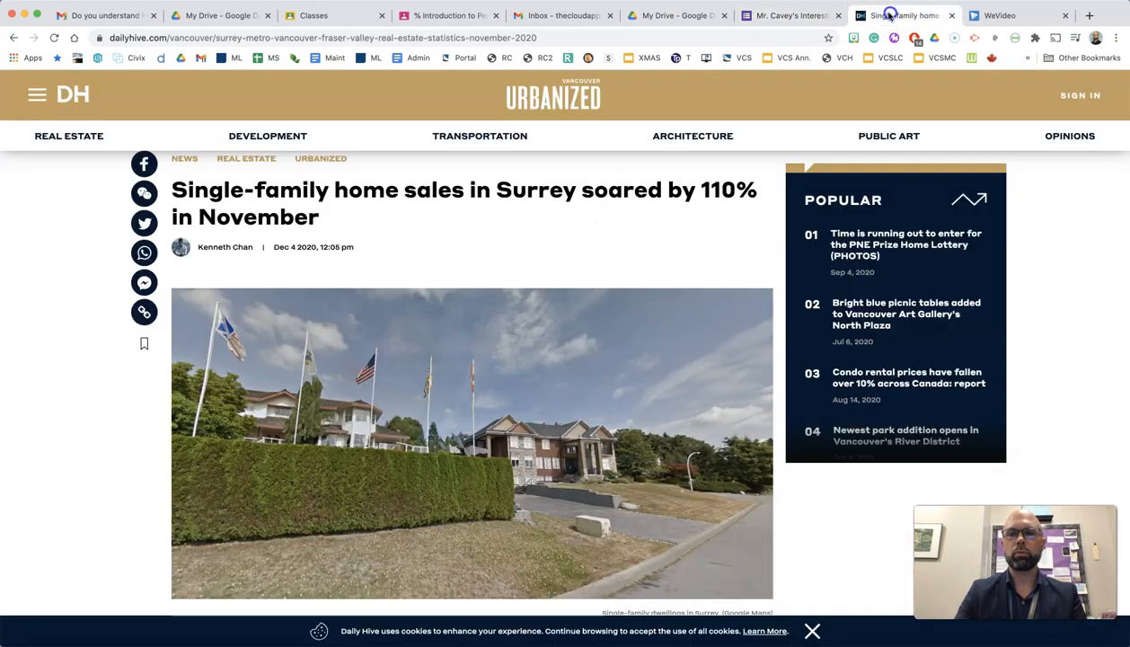
click(791, 15)
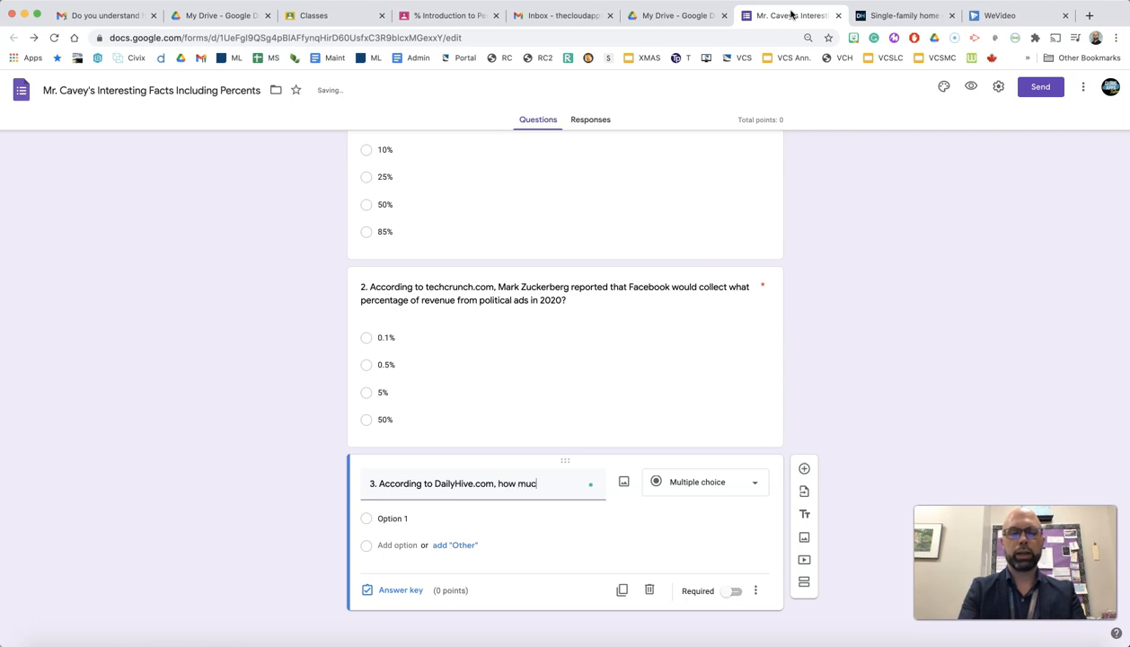
key(shift+alt+Left)
key(shift+alt+Left)
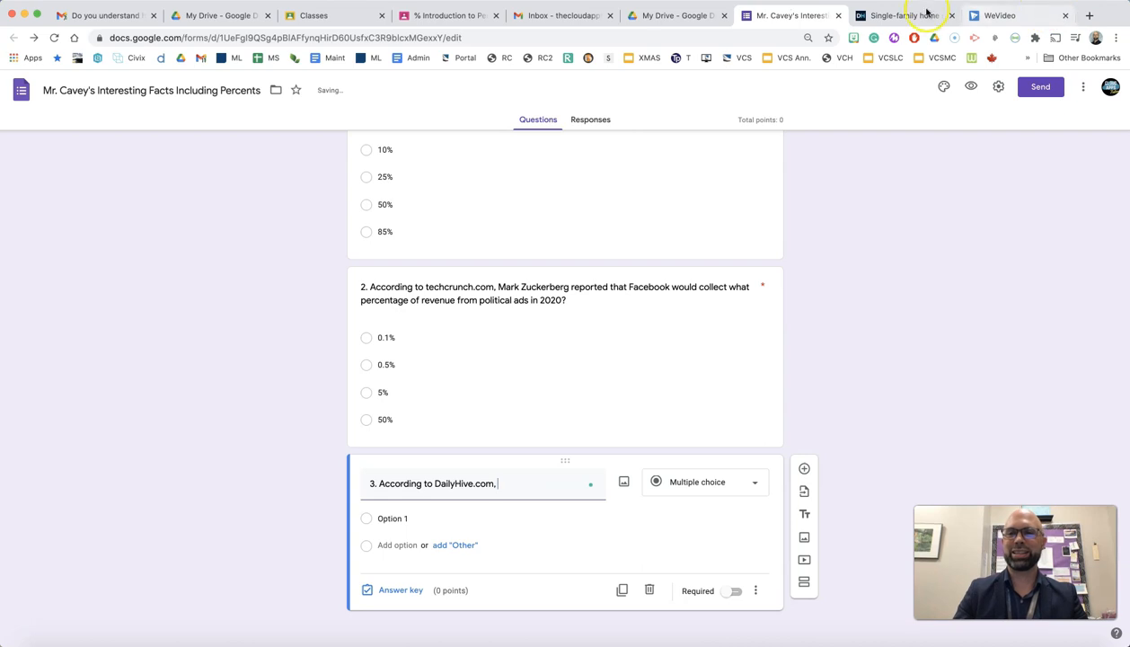
Read the article's Surrey sales figures and complete question 3 with "by what percentage did Surrey home sales increase from 2019 to 2020?"
click(898, 15)
scroll(660, 258, down, 2)
scroll(660, 258, down, 10)
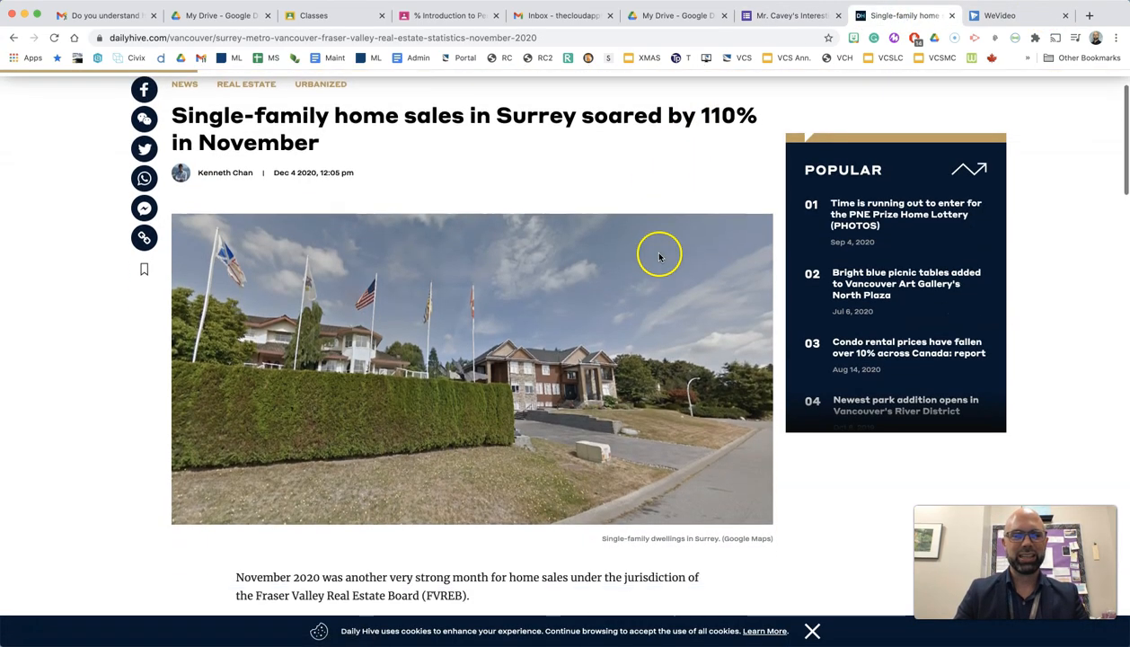
scroll(663, 255, down, 5)
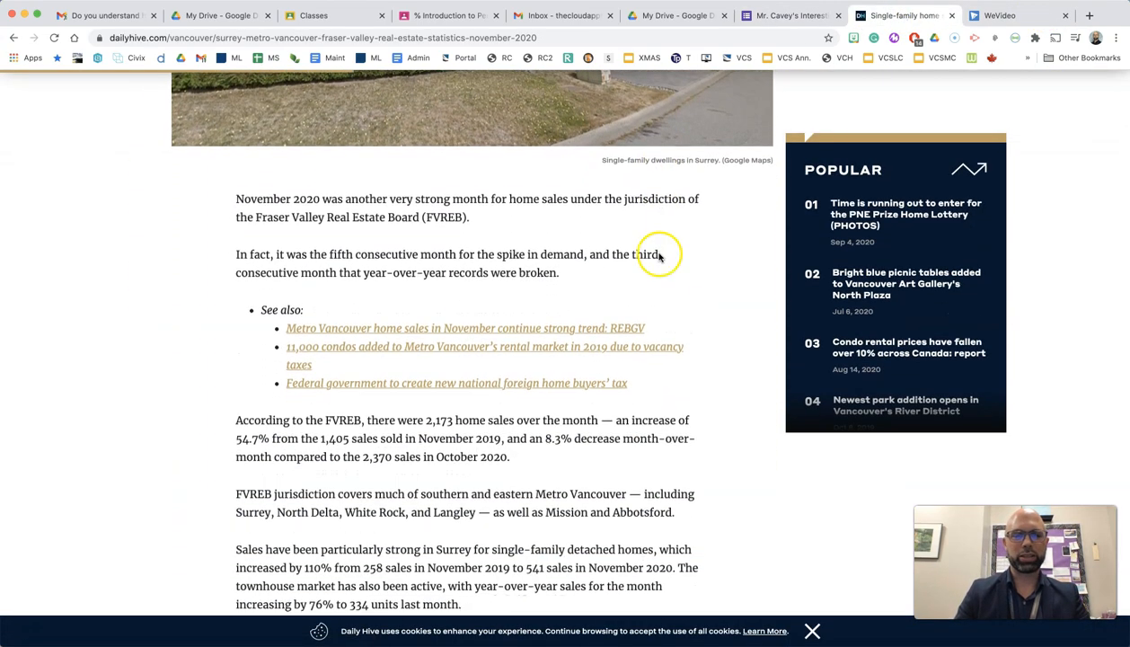
scroll(644, 263, down, 1)
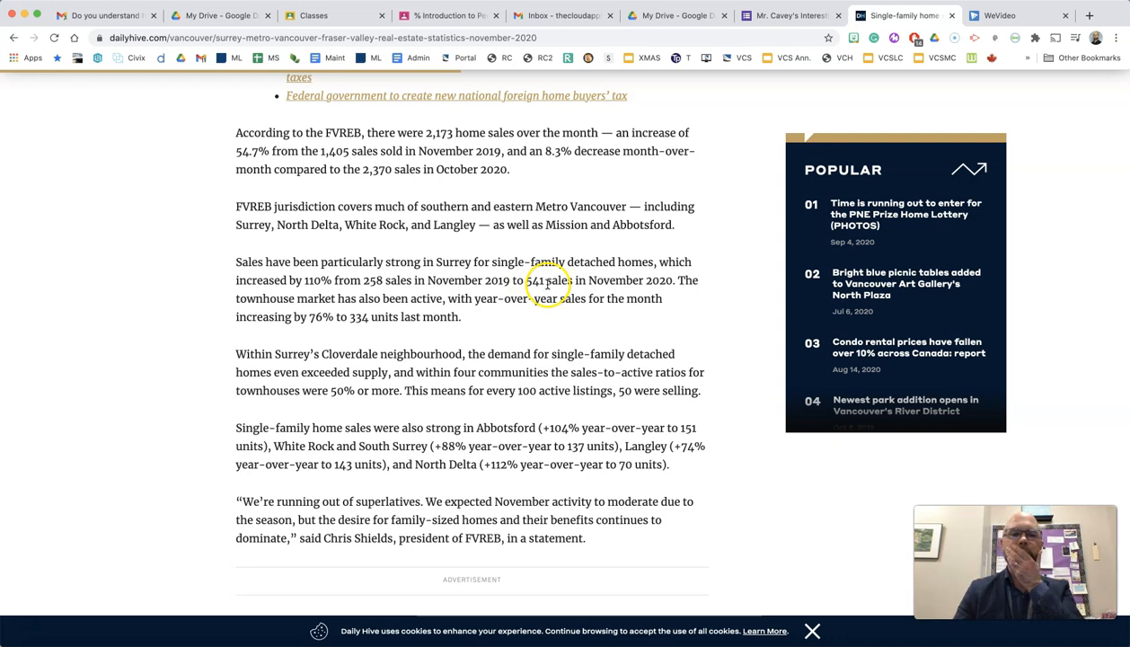
click(786, 16)
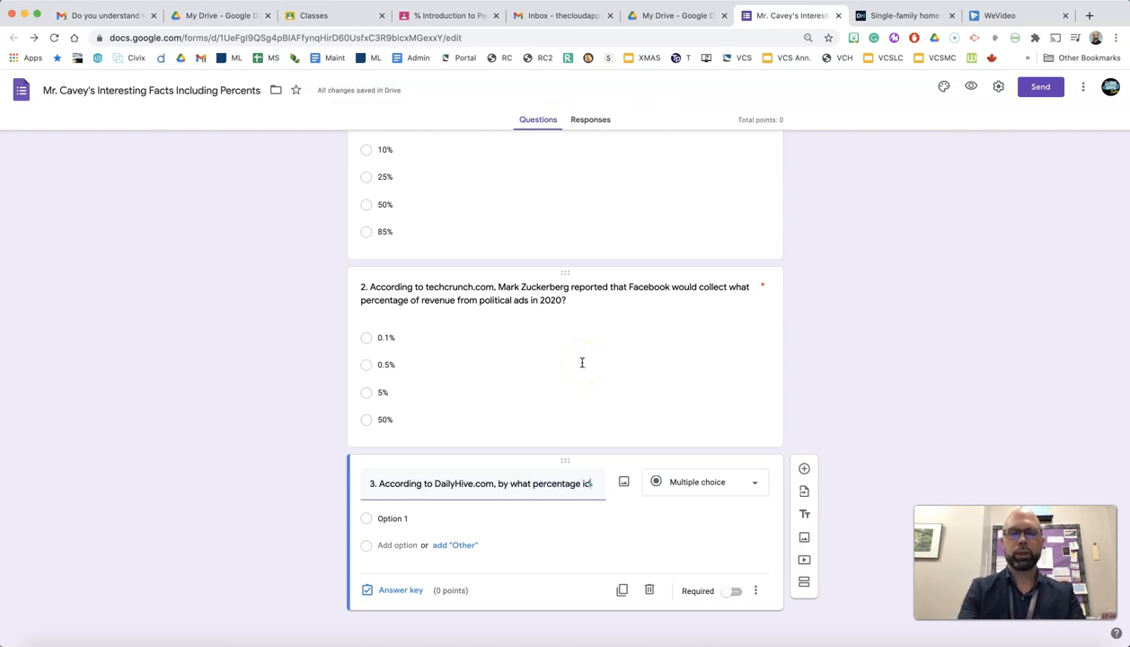
text(Sure)
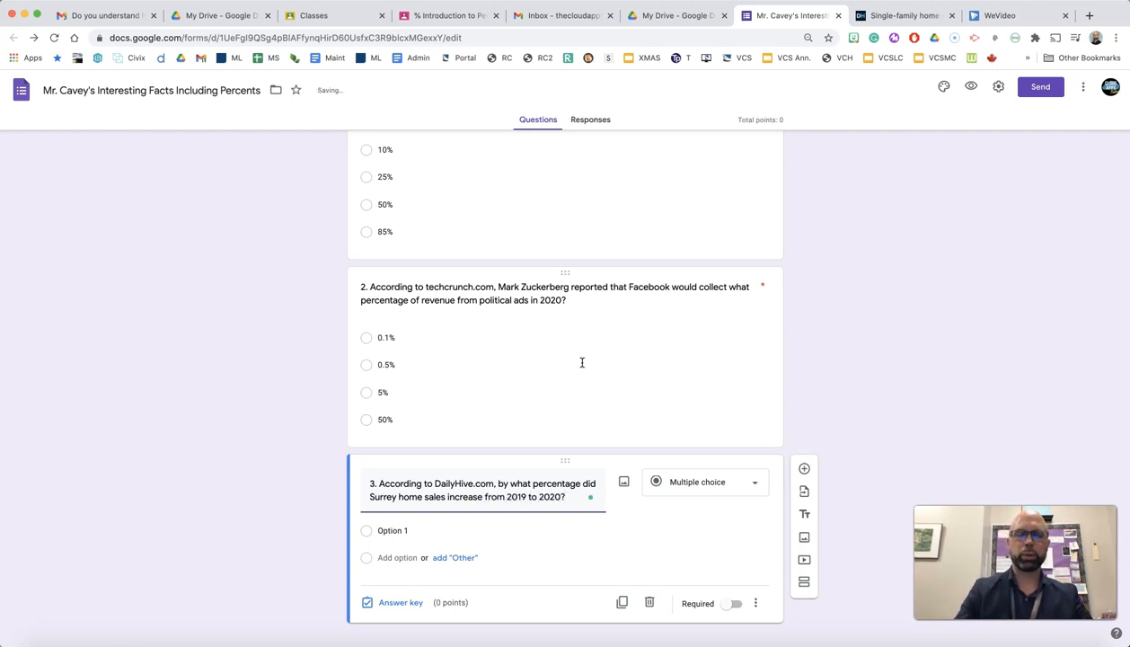
Give question 3 the answer options 10%, 25%, 65% and 110%
scroll(519, 362, down, 1)
click(392, 518)
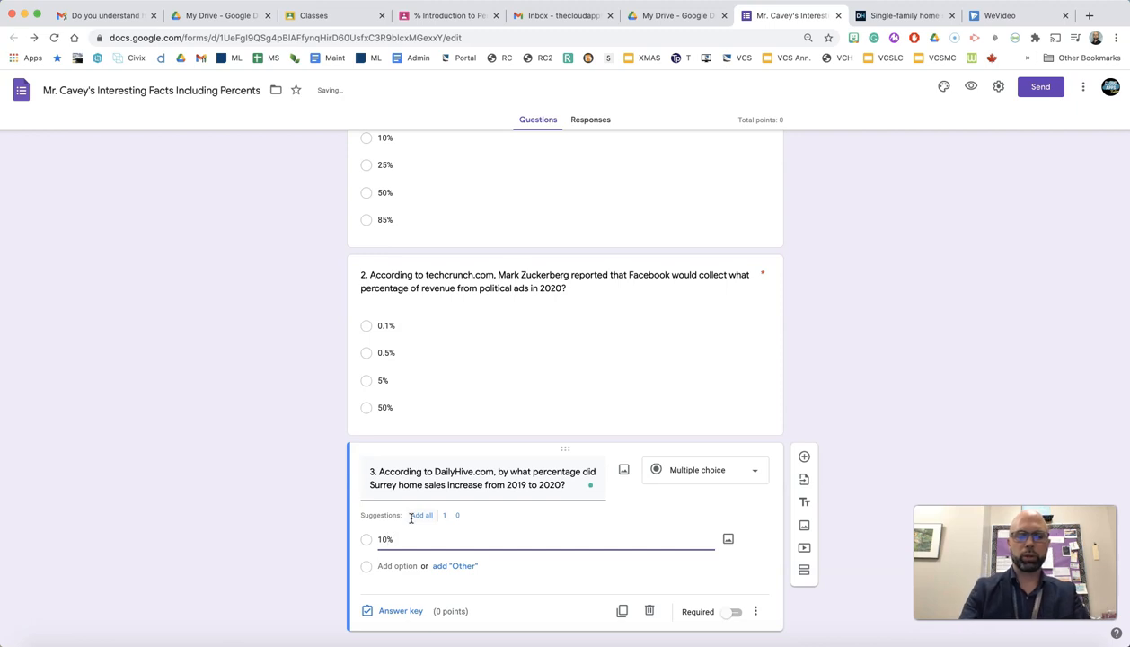
key(Return)
text(25%)
key(Return)
text(0)
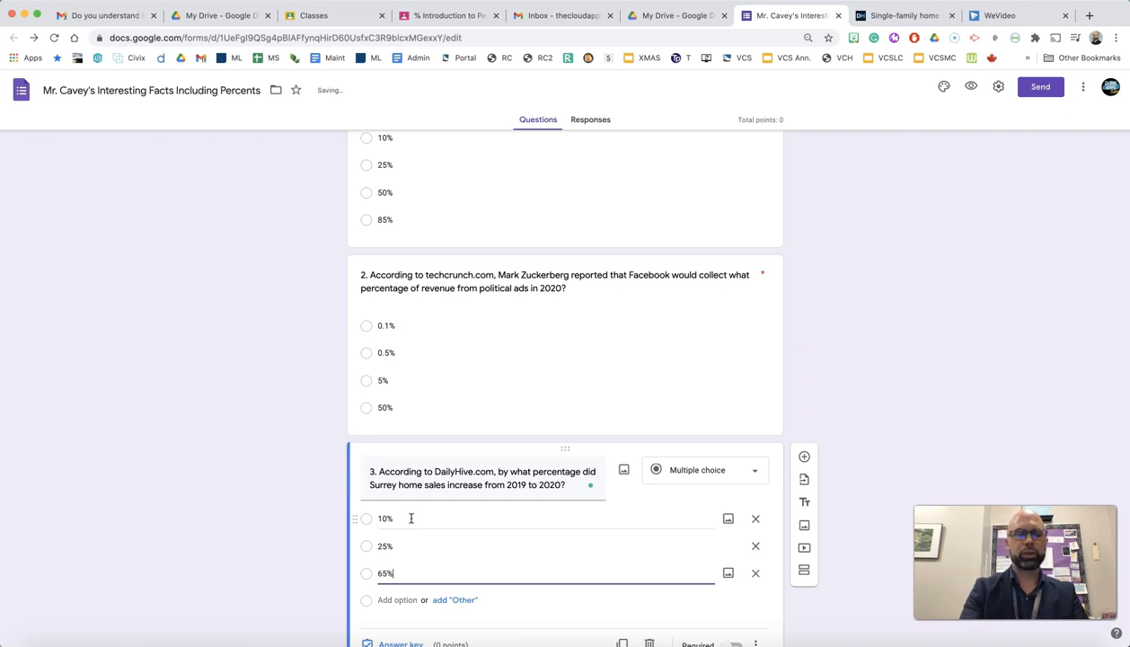
key(Return)
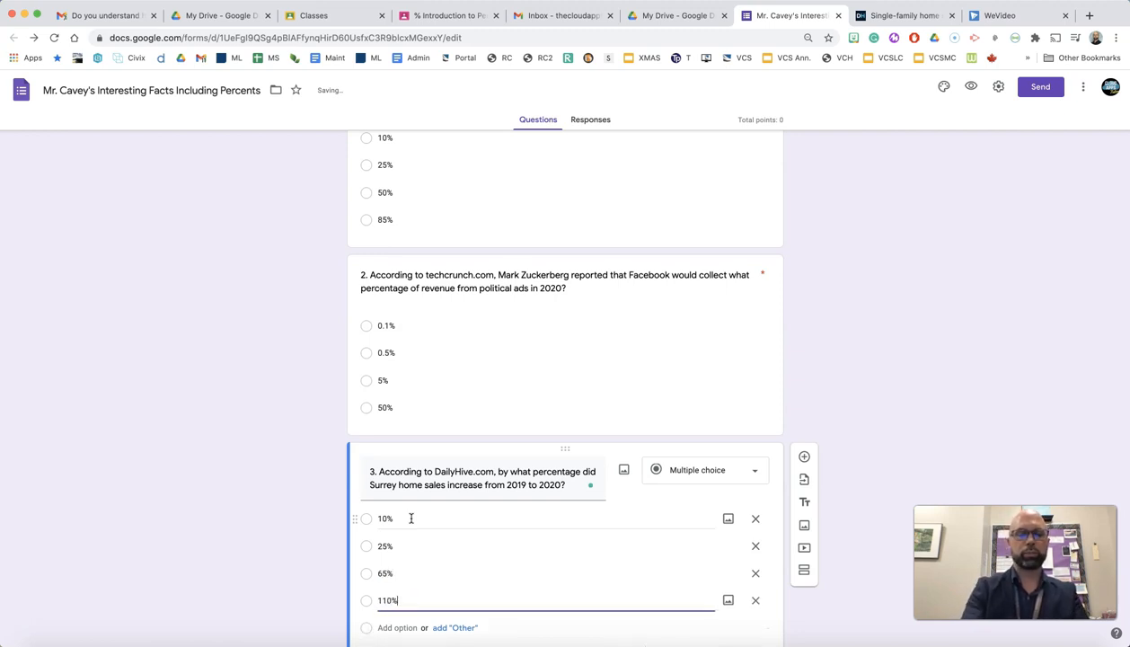
Mark 110% as the correct answer to question 3 and make the question worth 1 point
scroll(385, 584, down, 1)
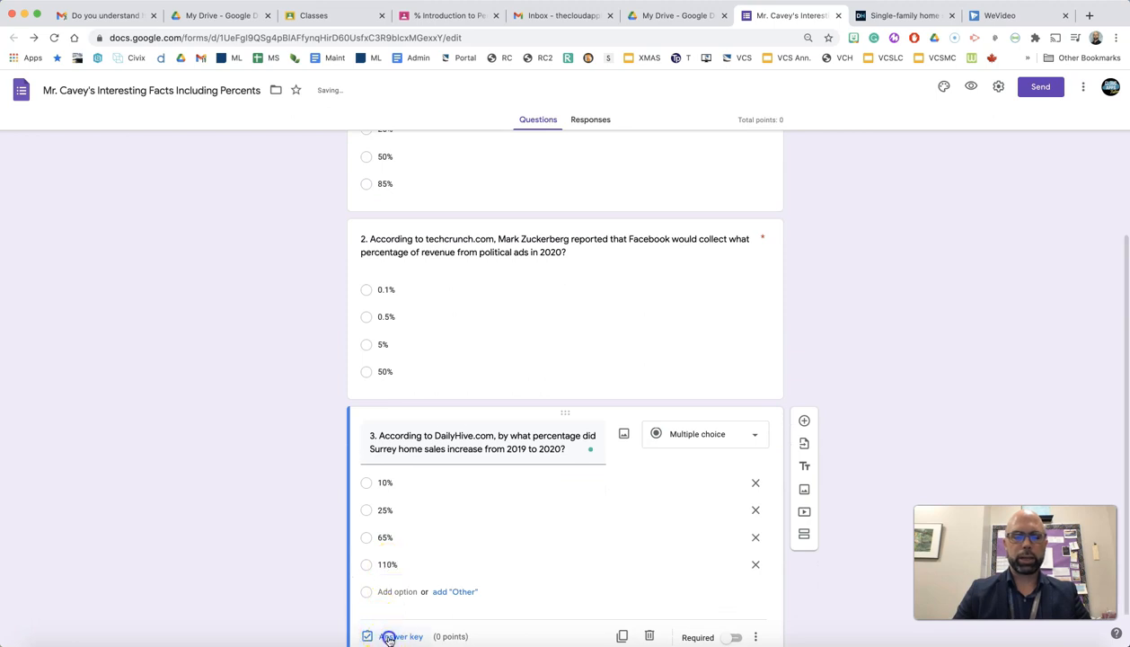
click(389, 635)
click(374, 581)
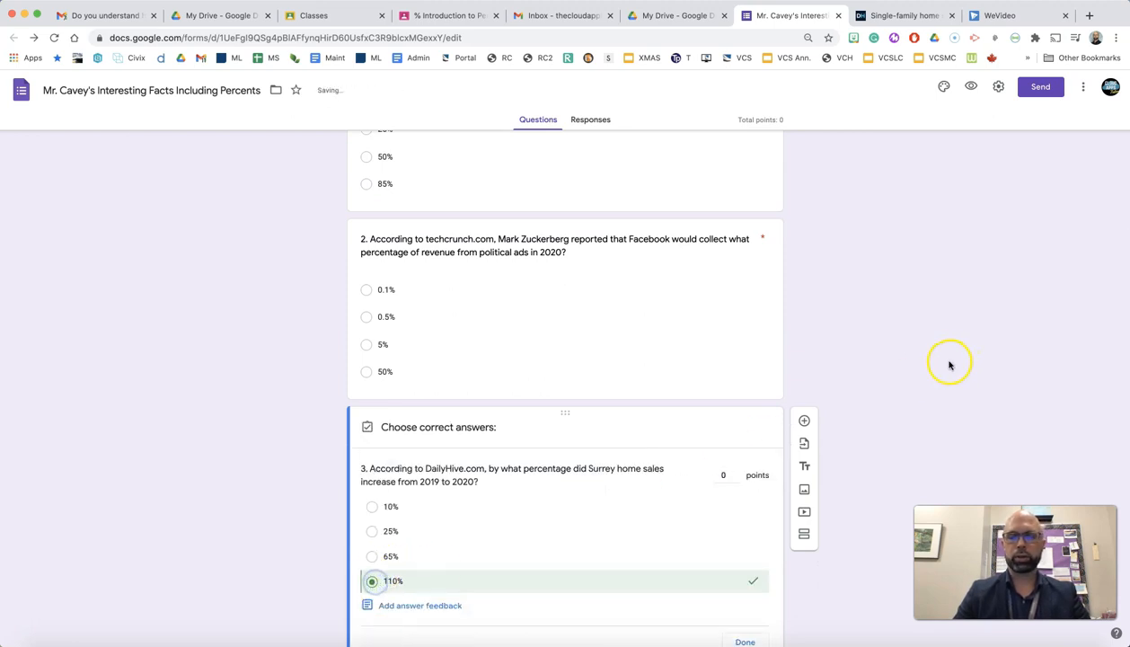
click(737, 472)
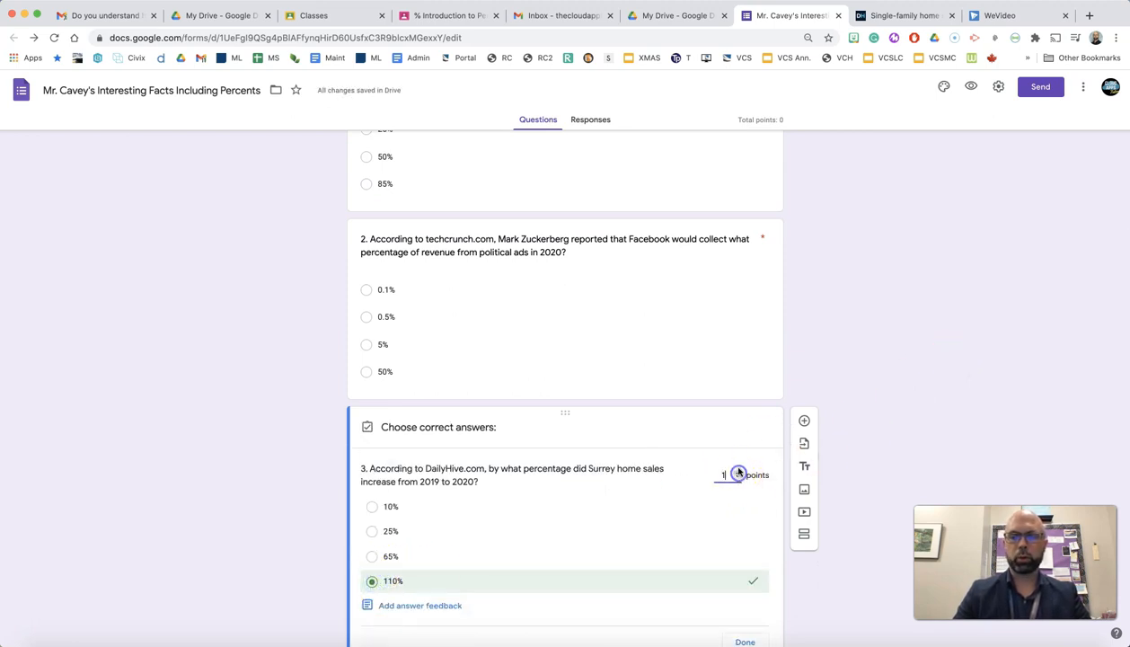
Set the point value to 1 in the answer keys of question 2 and question 1
click(754, 266)
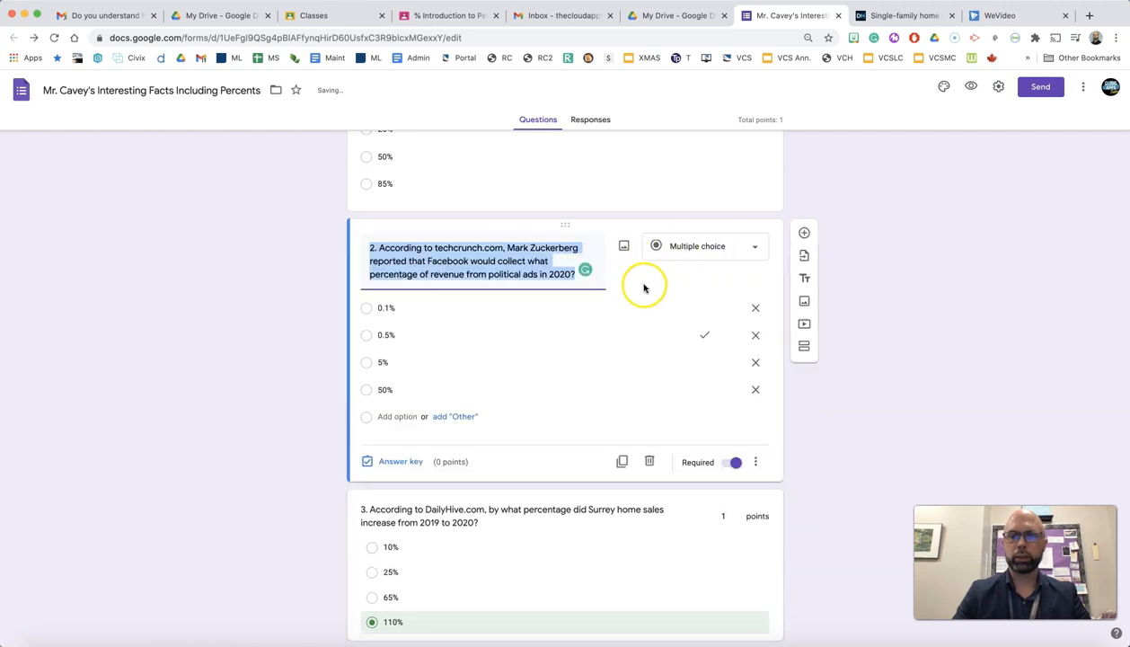
click(396, 461)
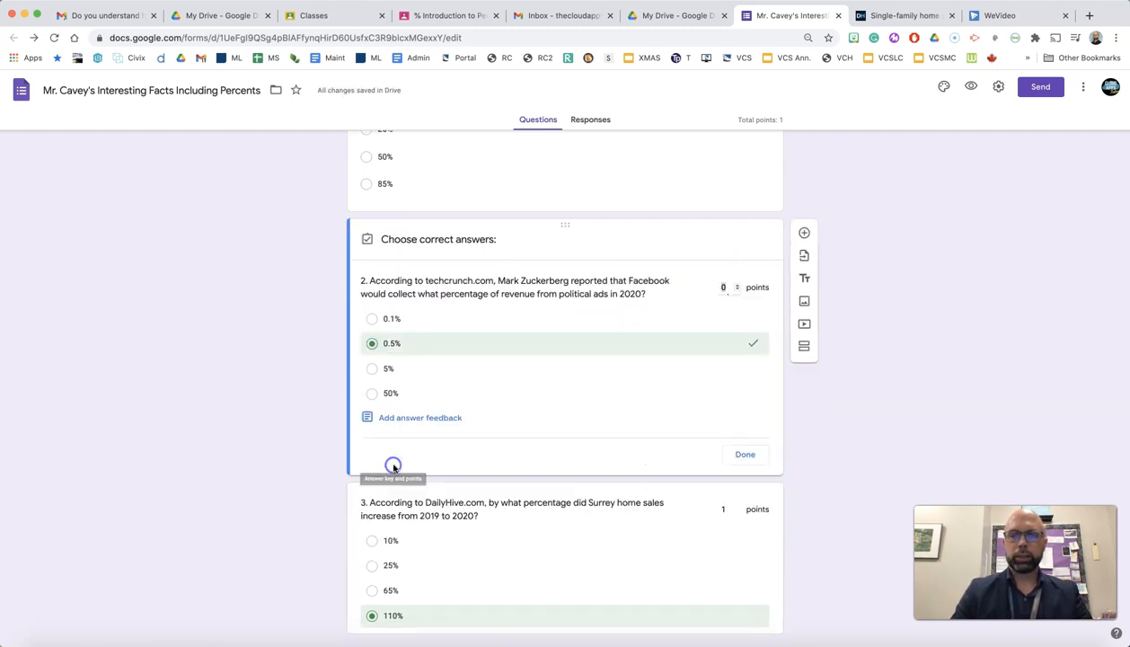
click(737, 284)
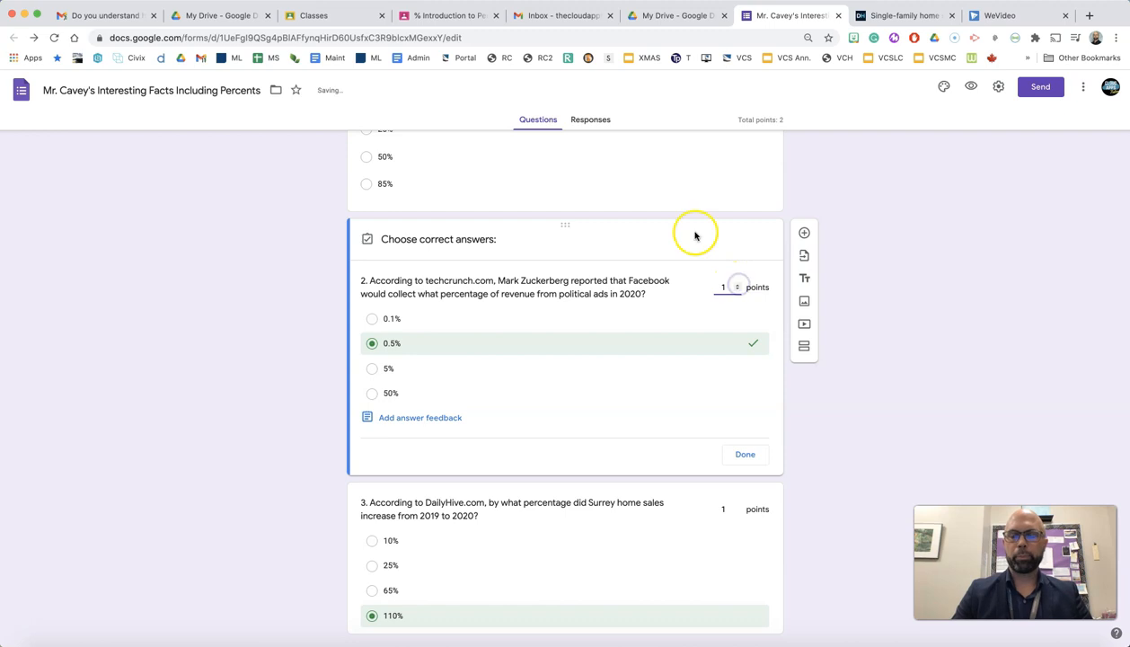
scroll(692, 235, up, 2)
click(462, 298)
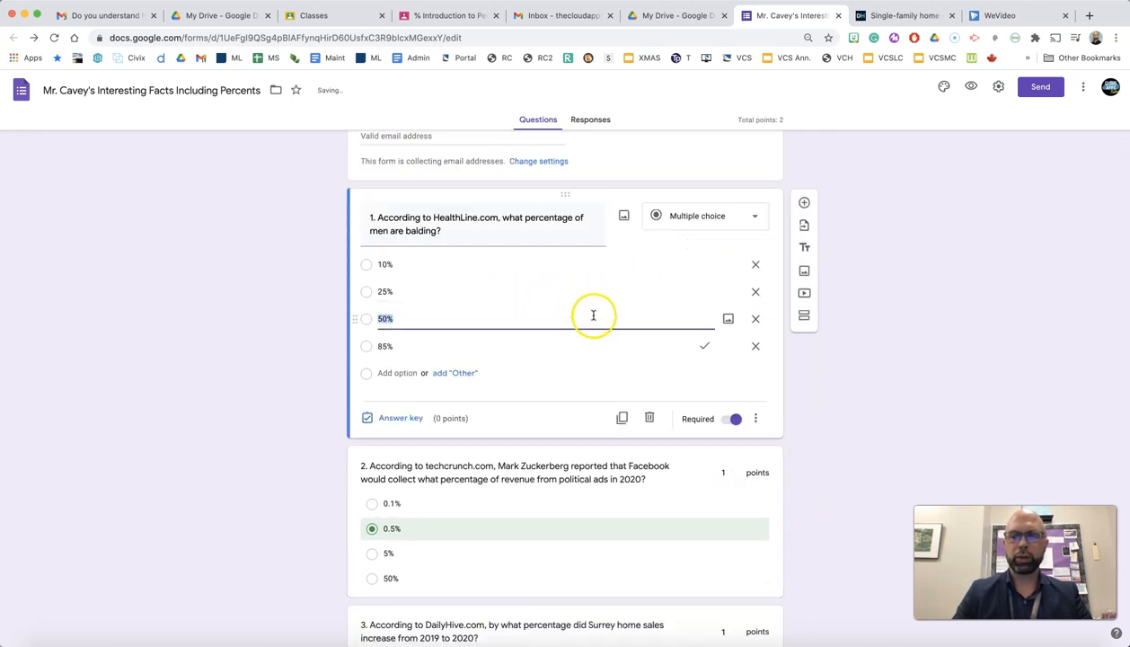
click(398, 420)
click(738, 249)
click(745, 414)
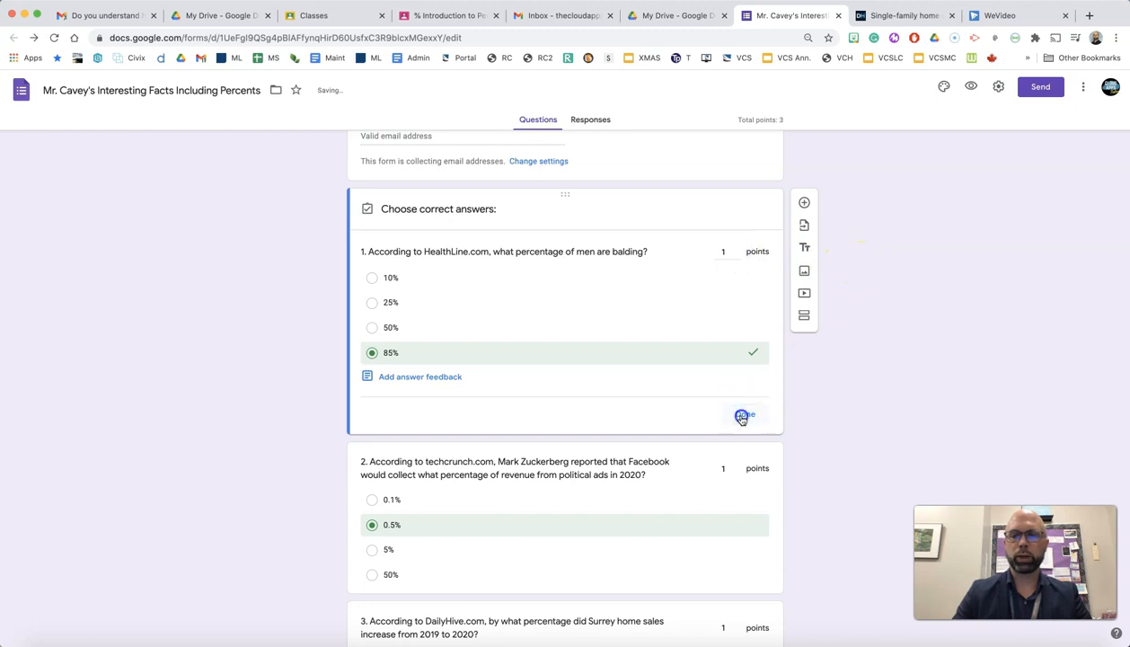
Save default form settings that collect email addresses, make questions required and set the default quiz point value to 1
scroll(773, 418, down, 3)
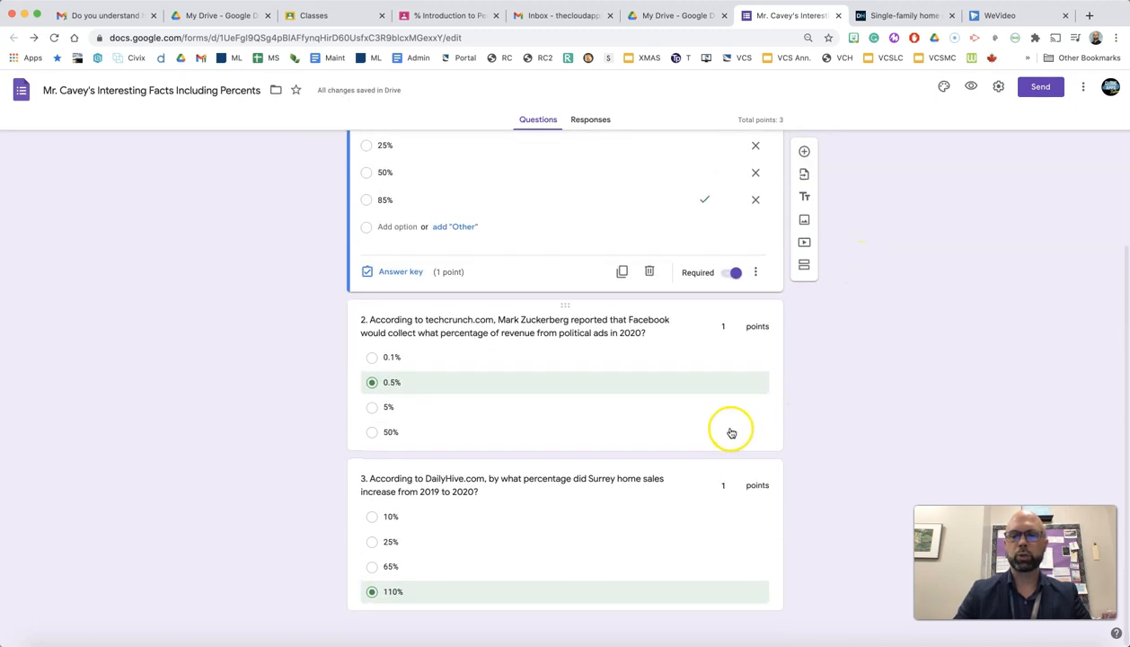
click(1083, 86)
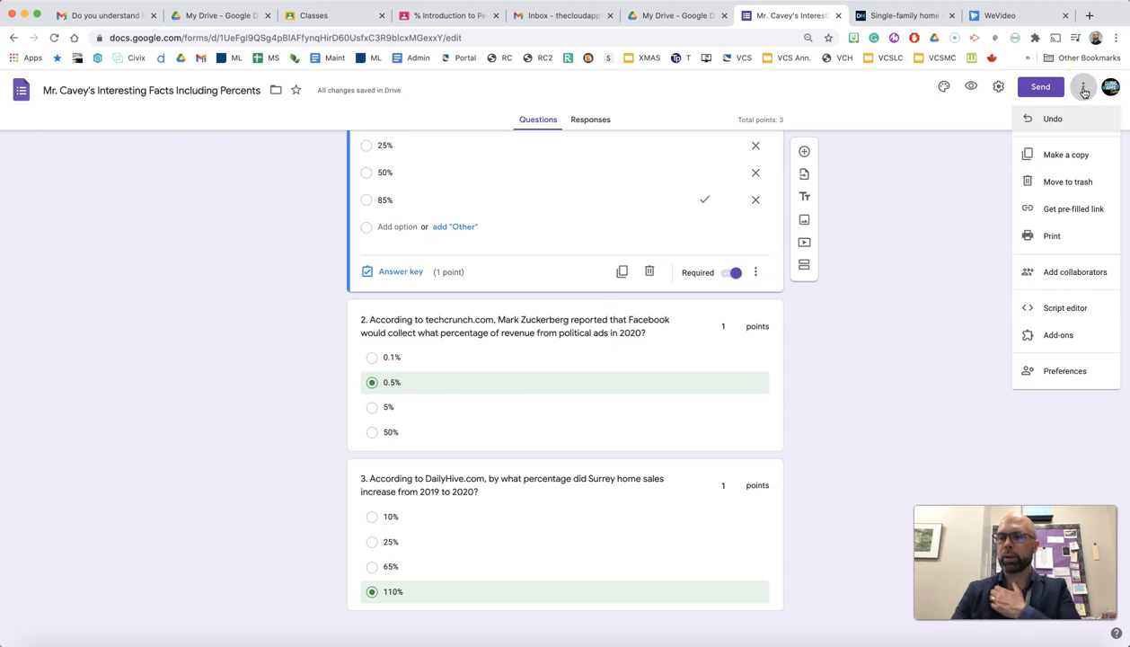
click(1066, 370)
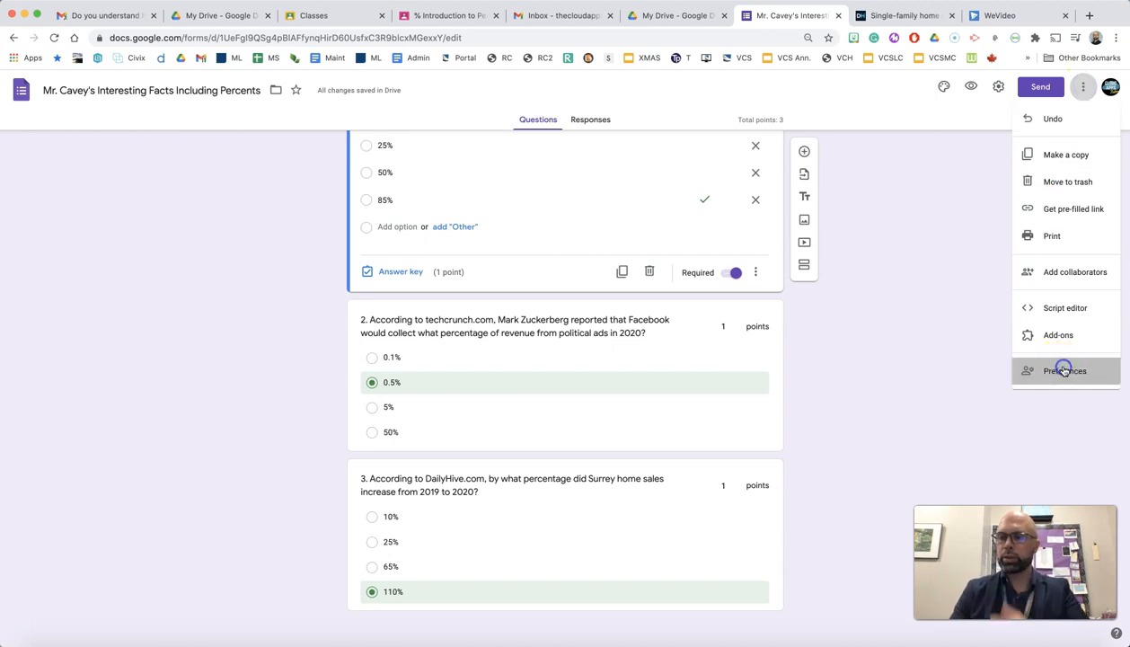
click(475, 203)
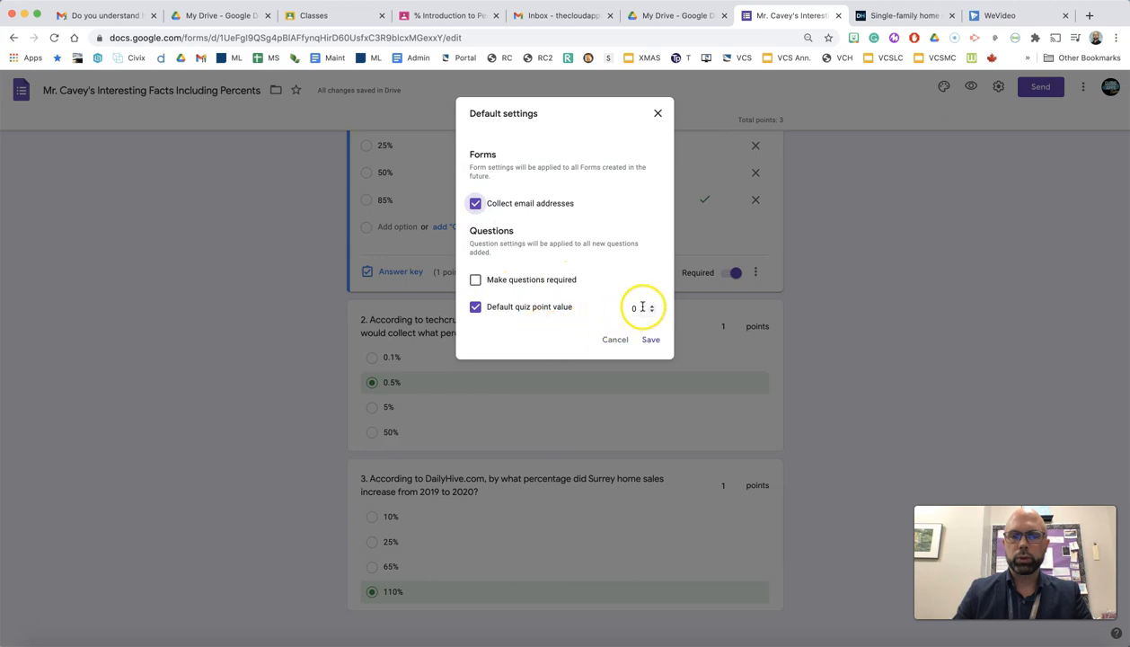
click(652, 307)
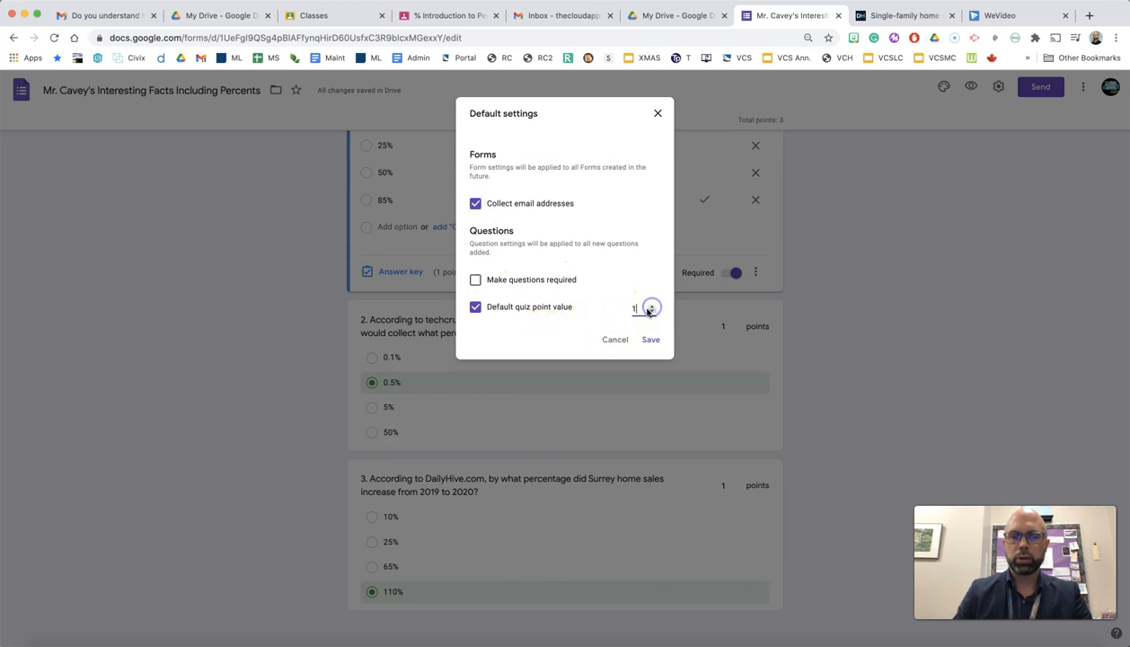
click(475, 281)
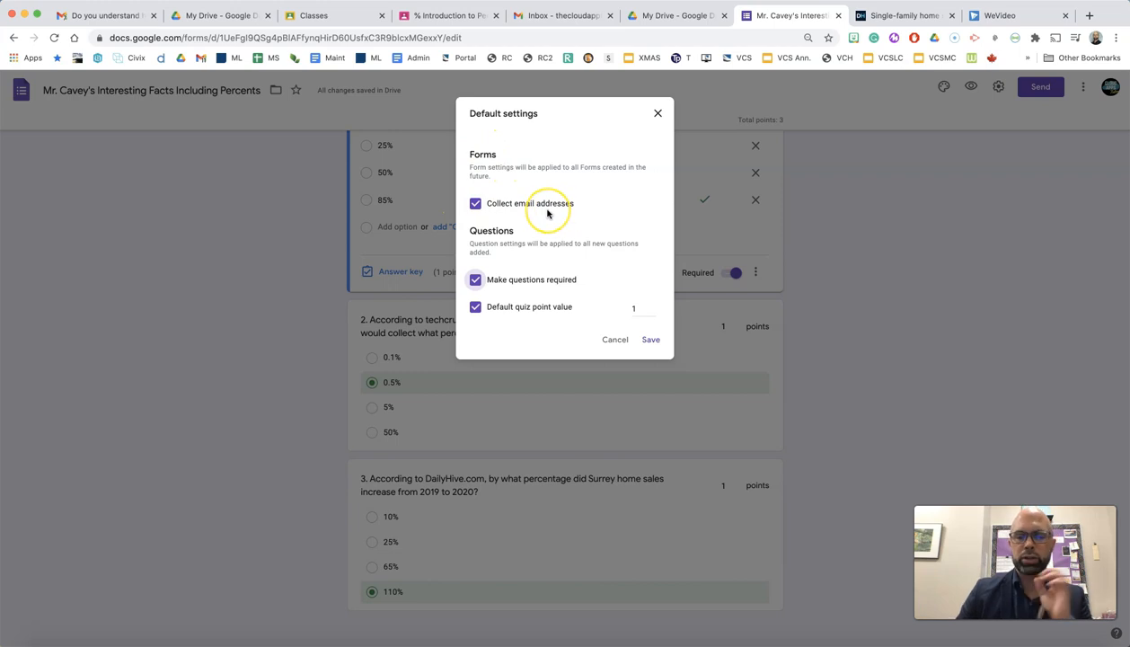
click(651, 342)
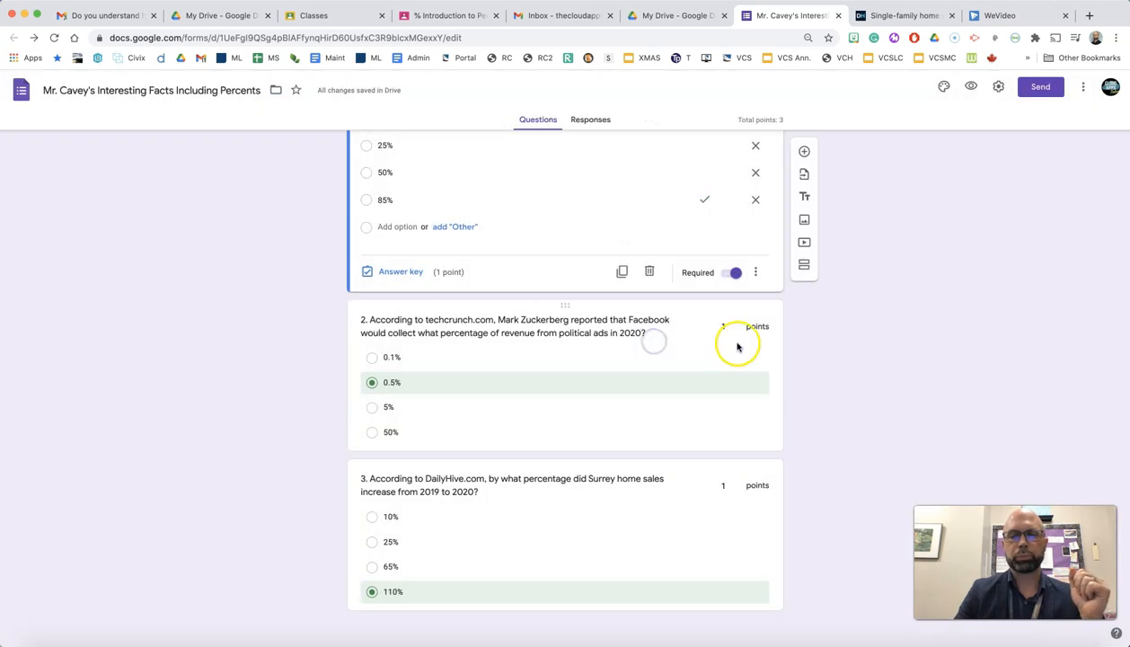
Review the form's header, its questions and the answer key of question 1
scroll(909, 315, up, 2)
scroll(906, 297, up, 2)
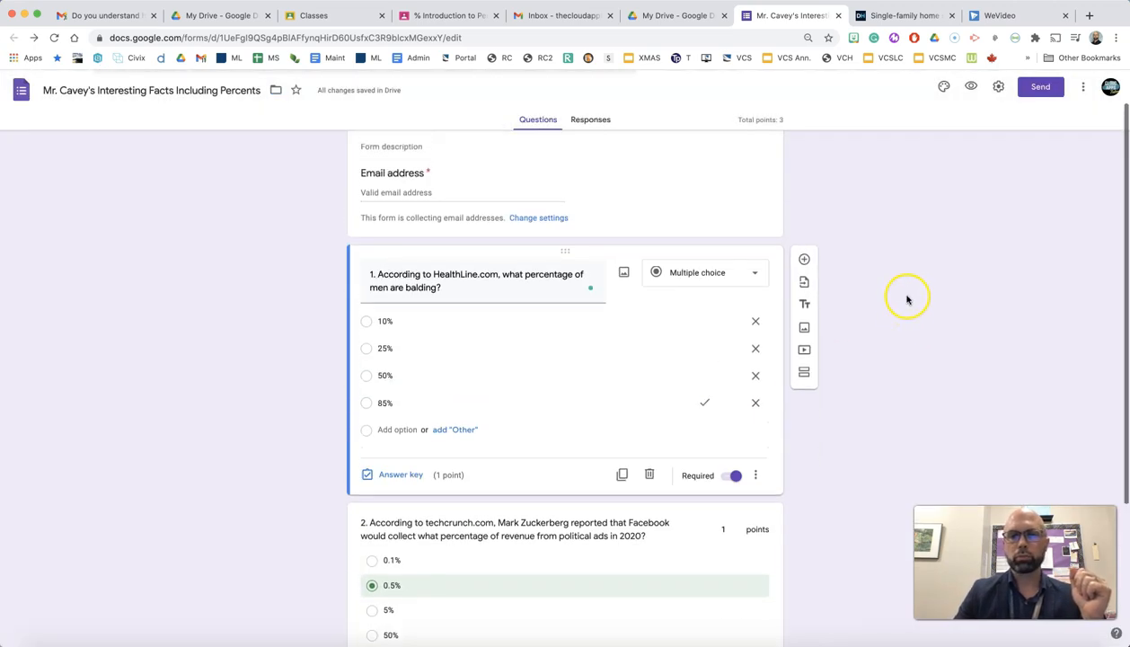
scroll(656, 231, down, 5)
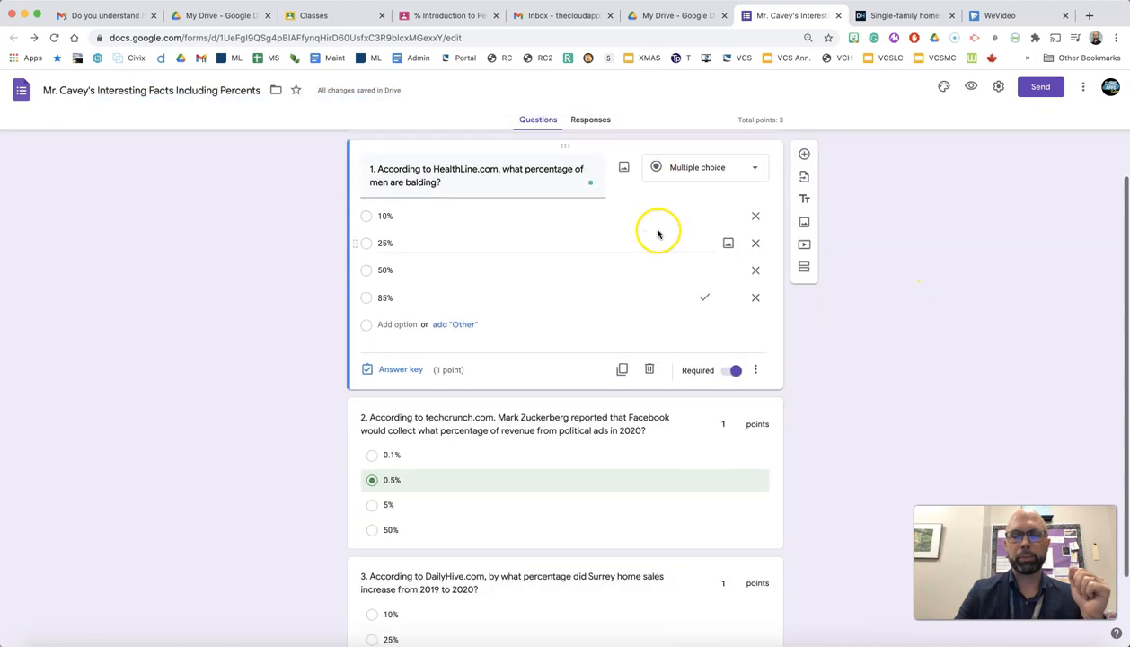
scroll(665, 250, up, 5)
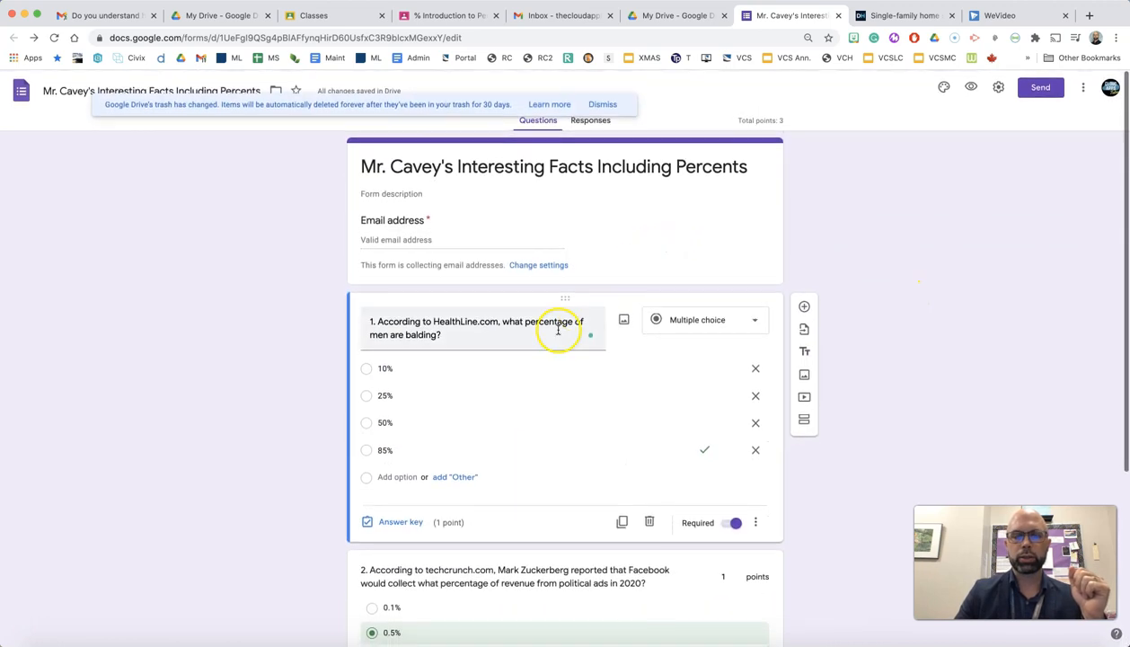
click(399, 521)
click(746, 518)
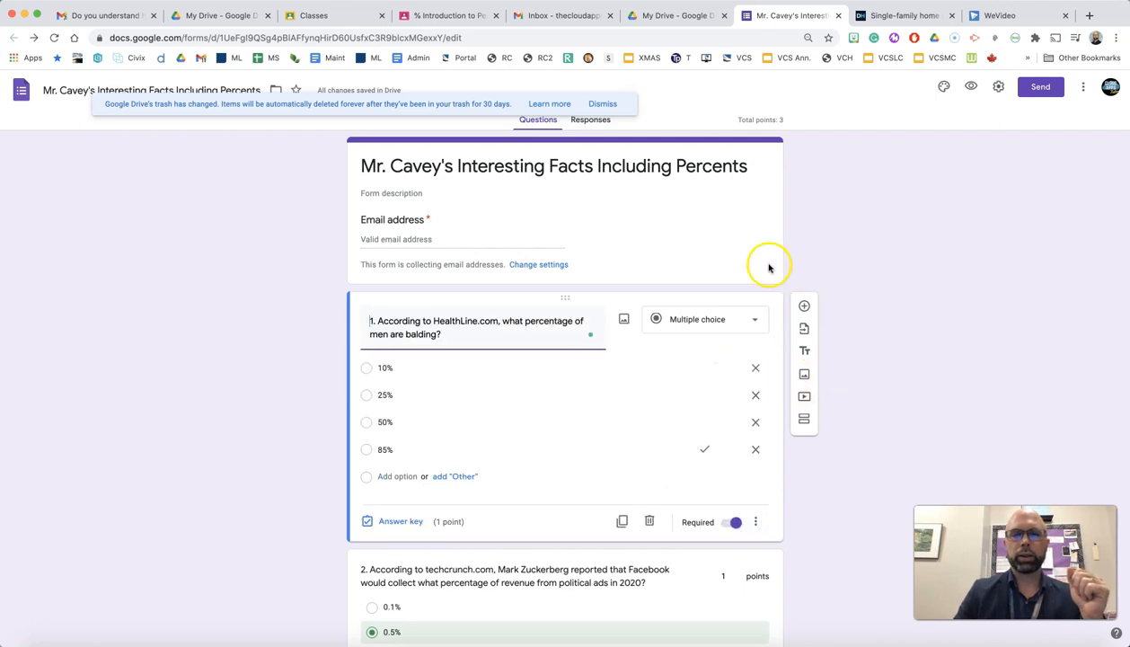
scroll(763, 262, down, 2)
scroll(519, 233, up, 2)
scroll(520, 233, down, 1)
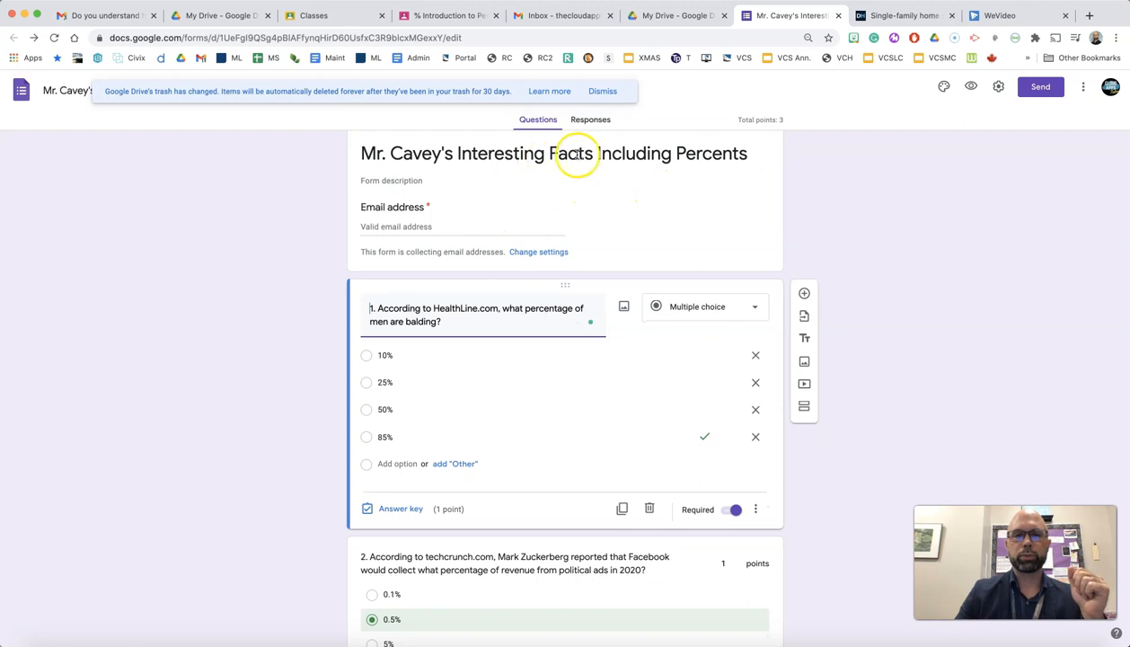
Add the word "QUIZ" to the end of the form title
triple_click(748, 155)
click(672, 153)
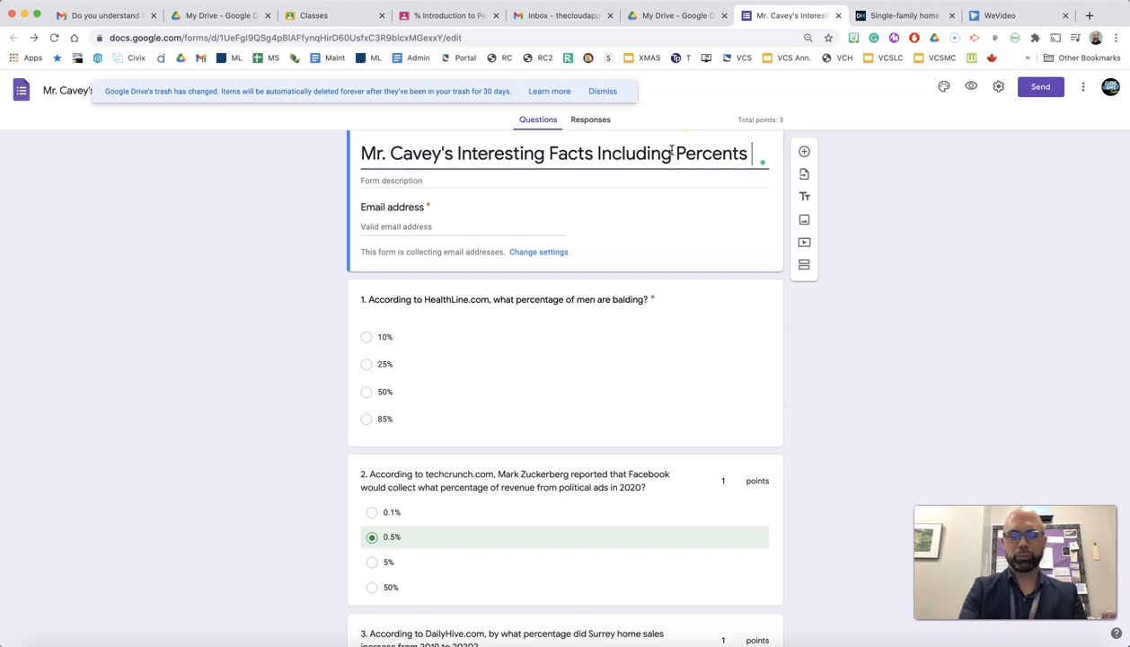
text(QUIZ)
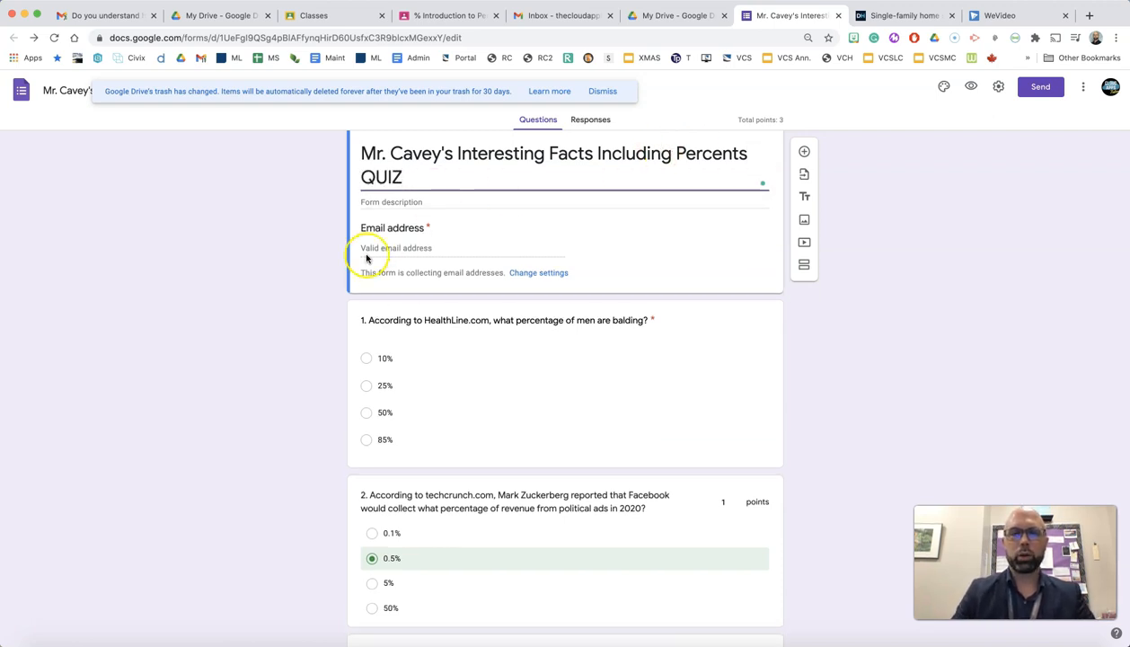
Reword the end of question 1 to "what percentage of men bald by the age of 50?"
scroll(323, 290, down, 3)
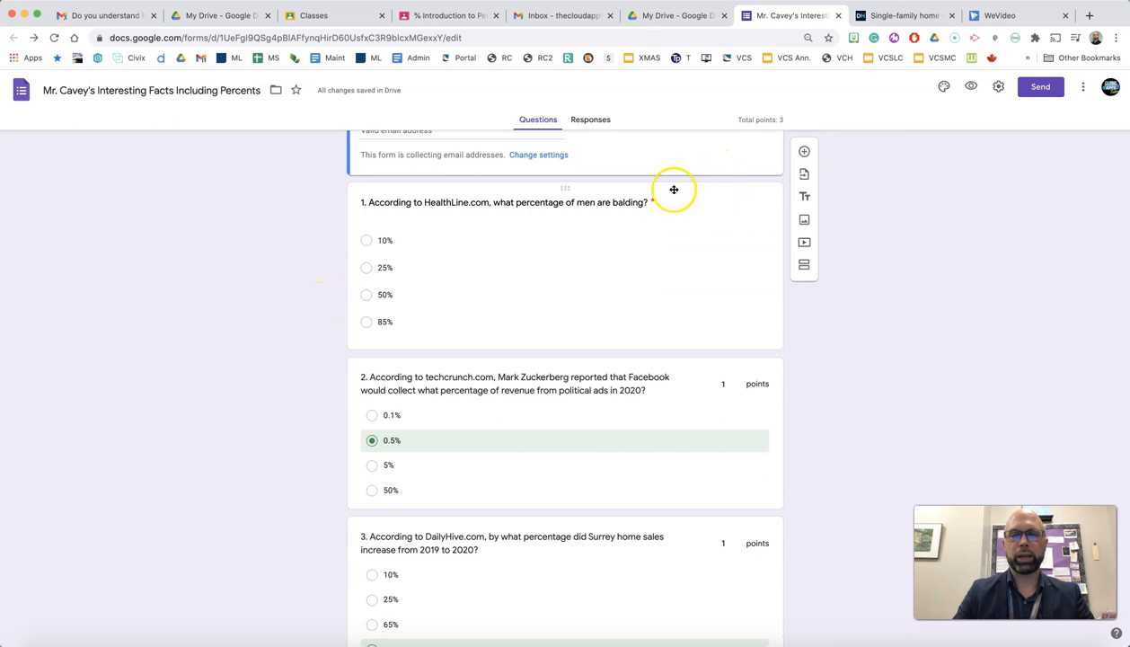
click(646, 200)
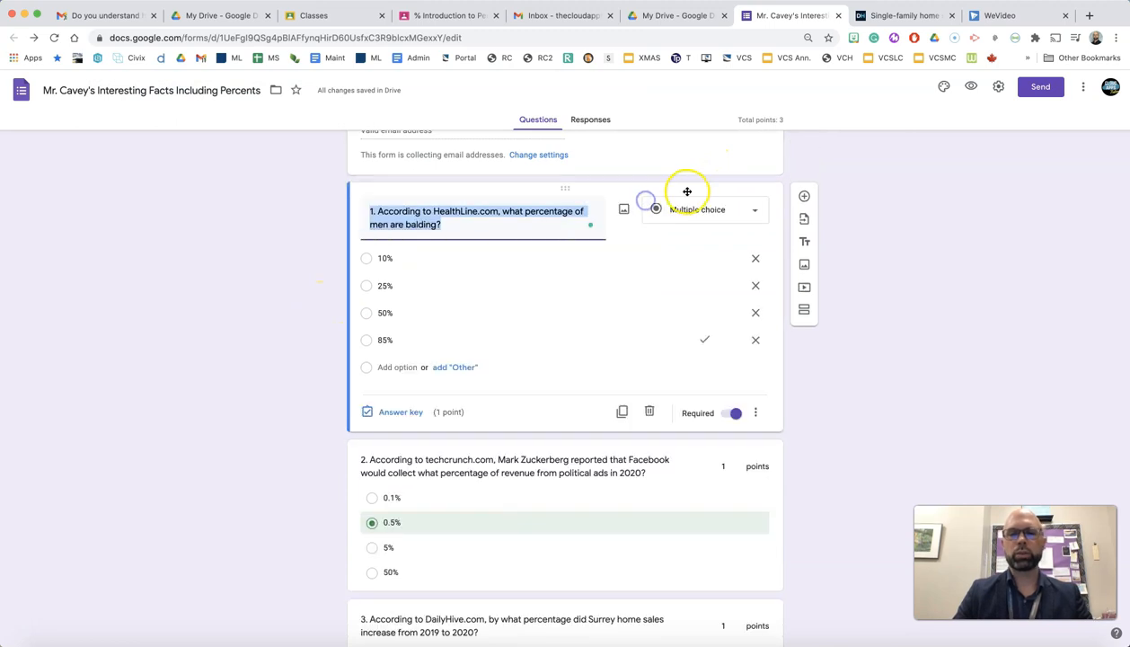
click(527, 235)
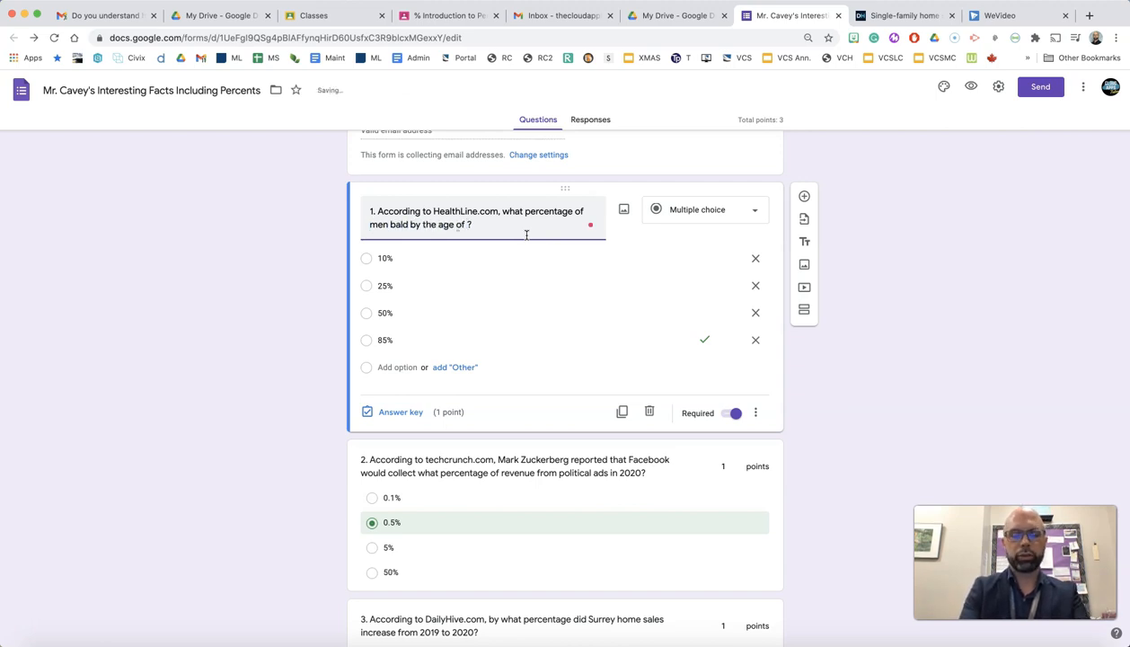
click(167, 272)
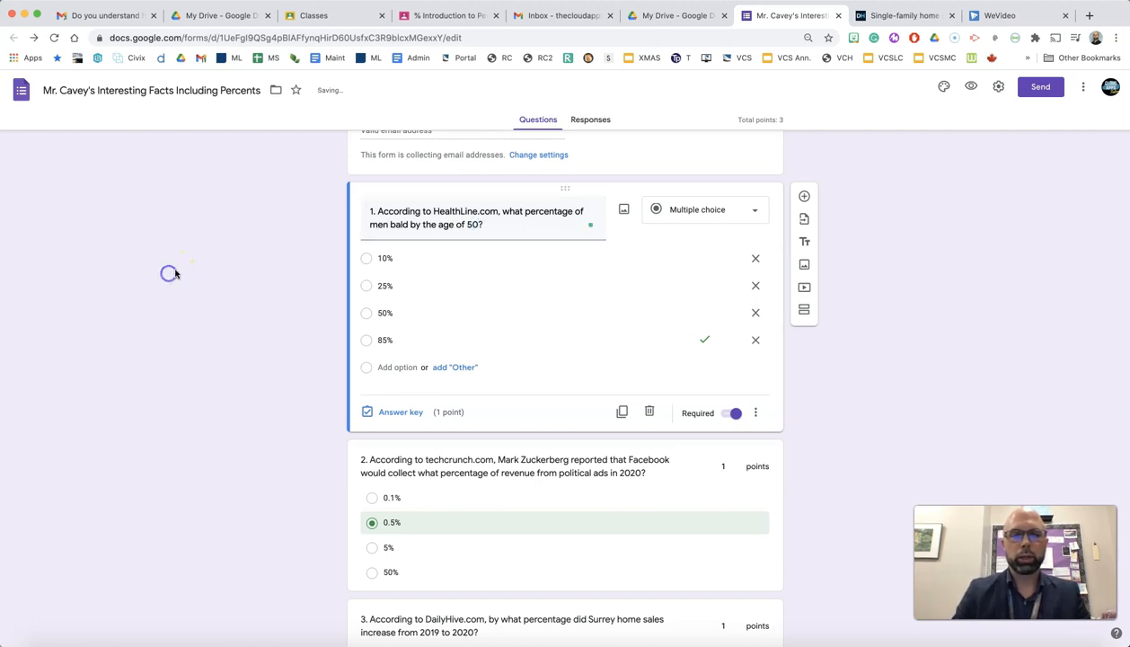
Look over the quiz questions and check the quiz requirements in the Google Classroom assignment instructions
scroll(166, 287, down, 1)
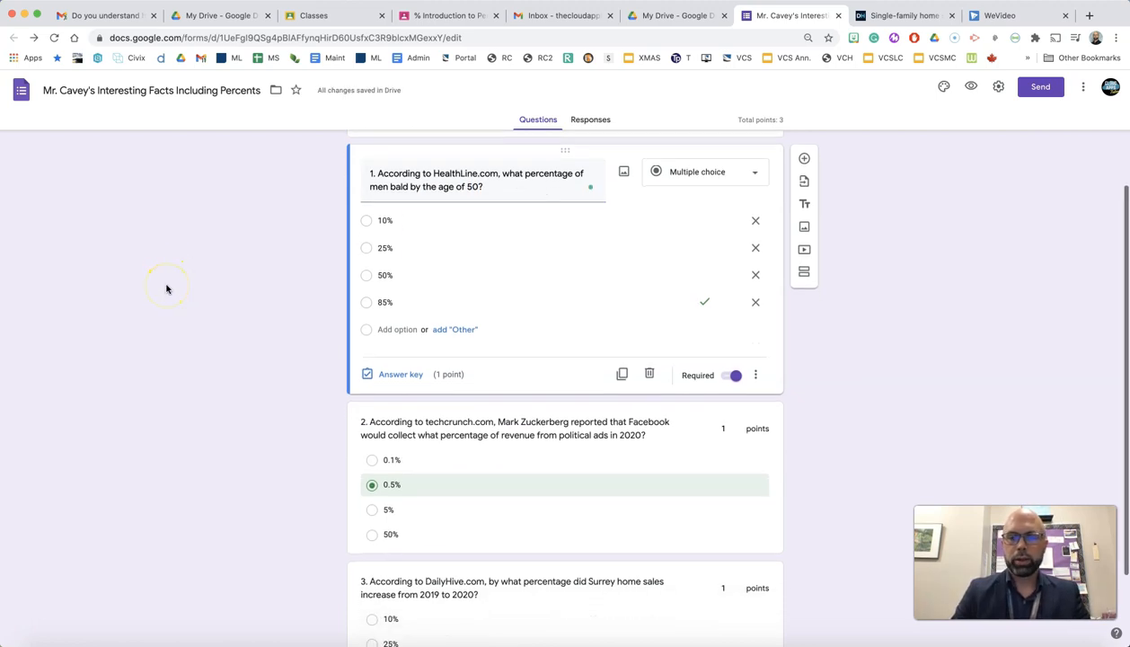
scroll(167, 288, down, 3)
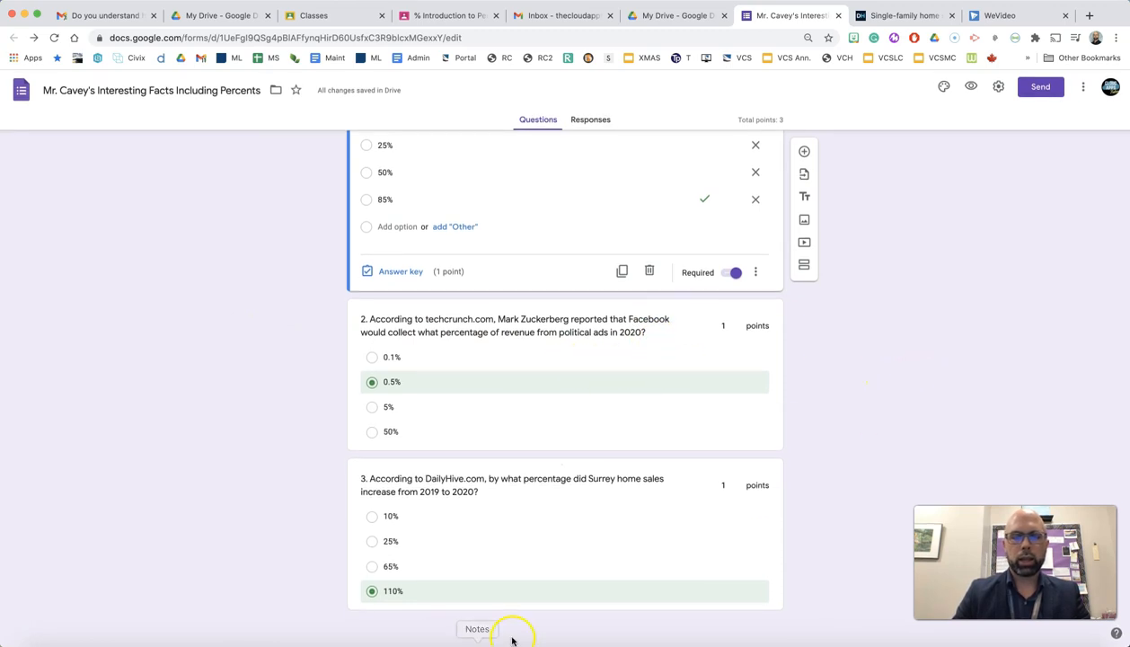
scroll(938, 217, up, 3)
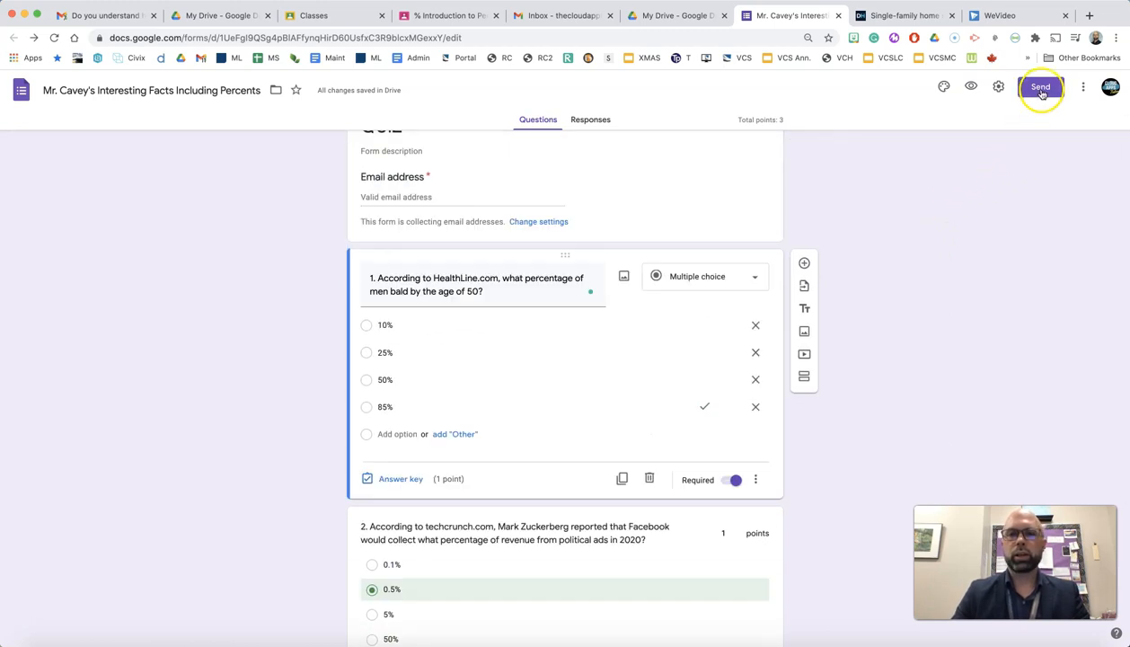
click(420, 18)
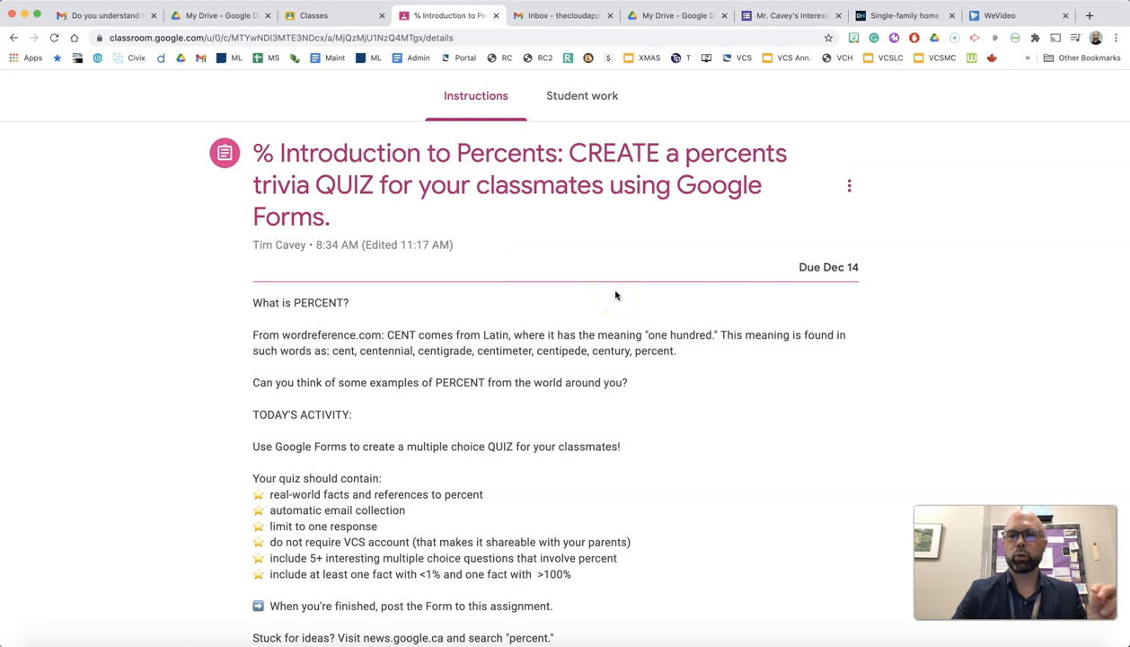
Return to the form in Google Forms and copy its full-length sharing link to the clipboard
click(791, 15)
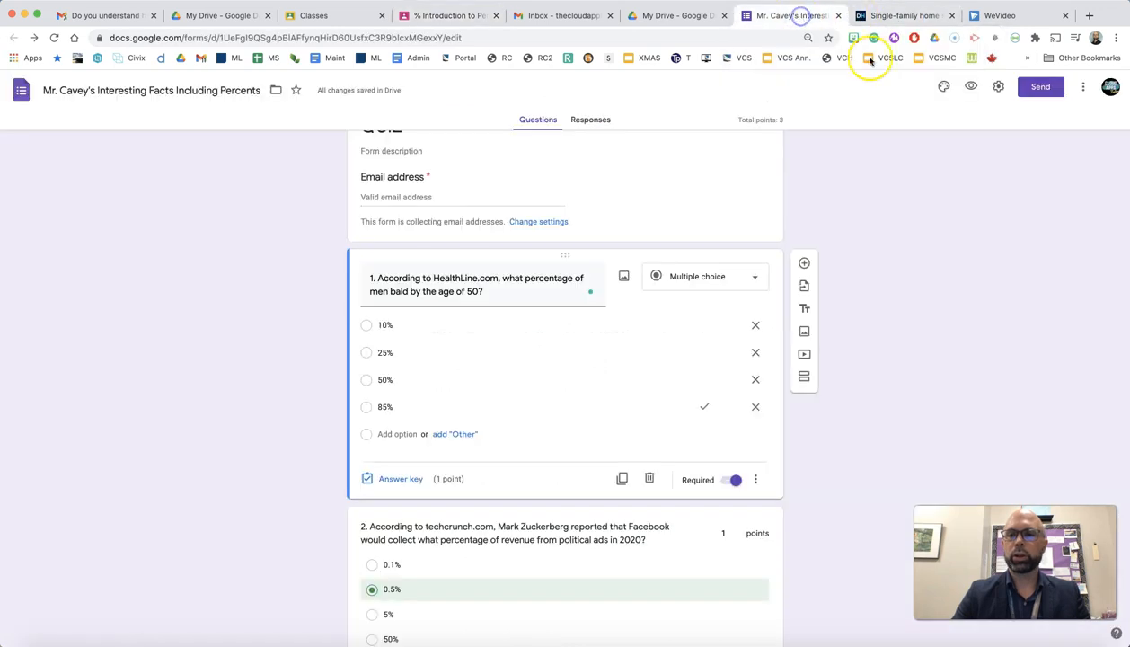
click(1041, 88)
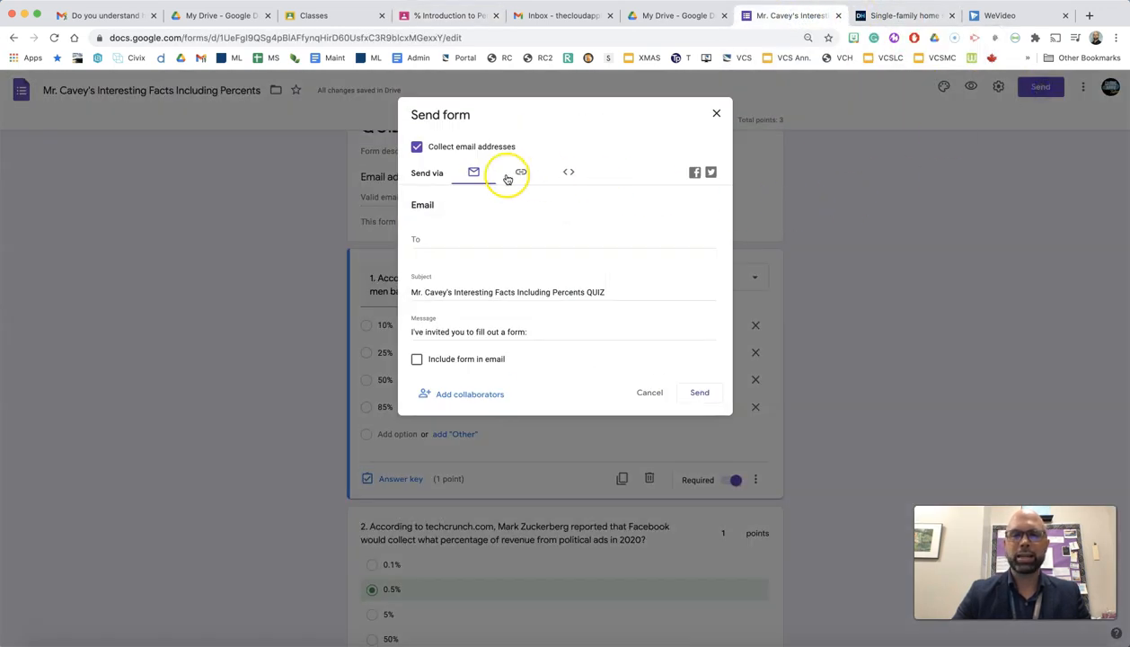
click(521, 173)
click(472, 227)
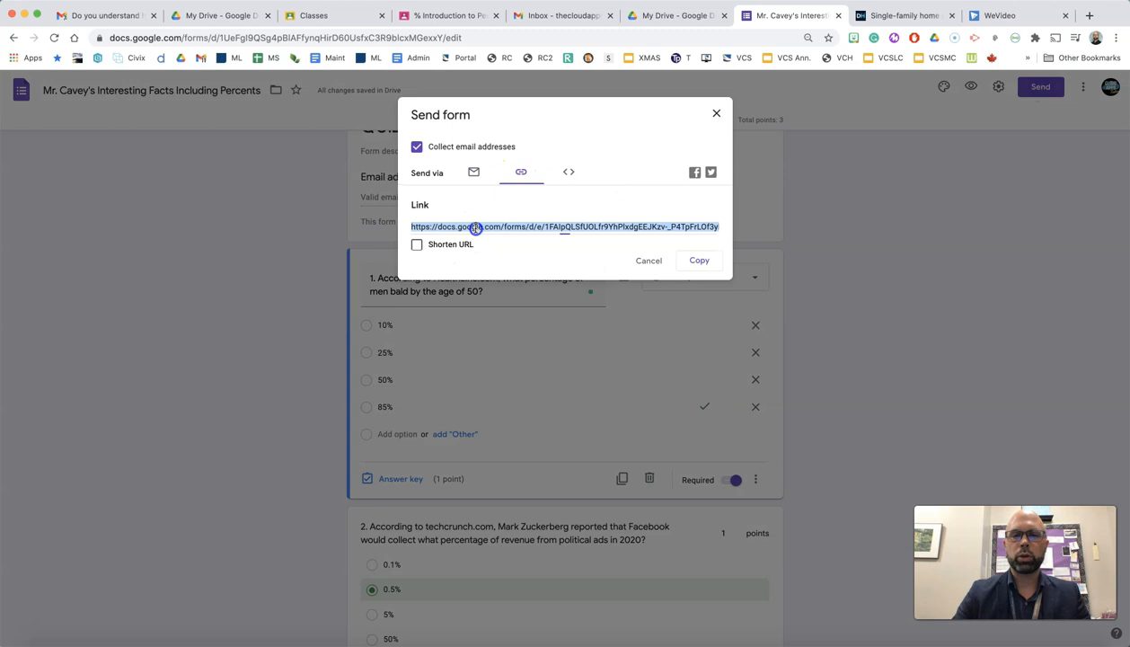
click(699, 261)
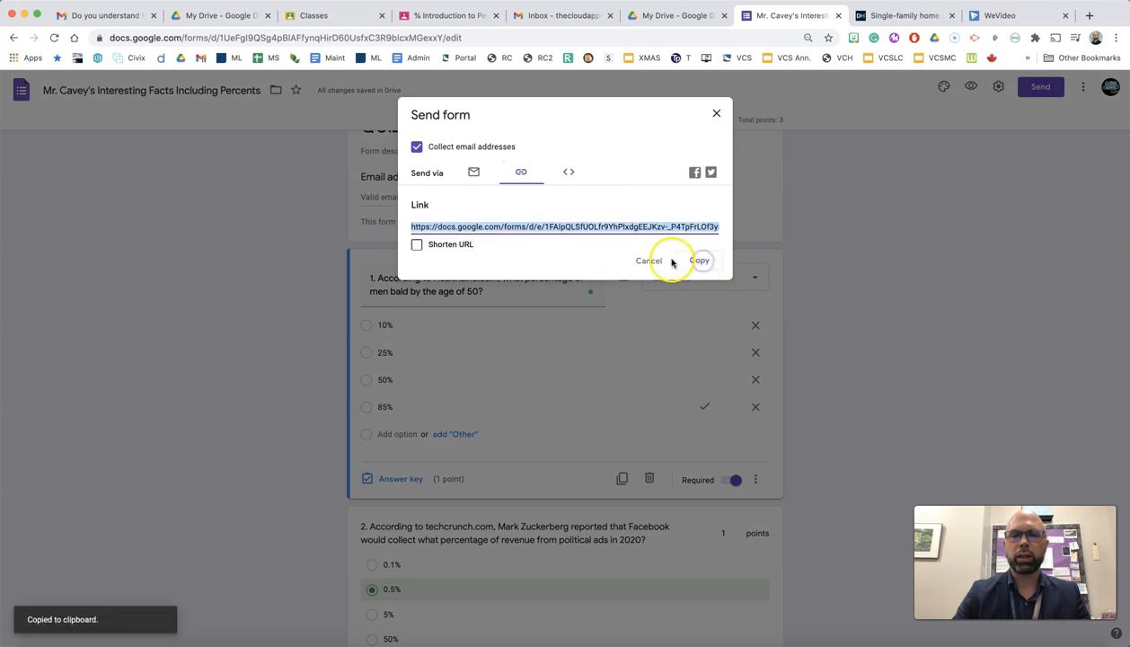
click(716, 113)
scroll(828, 228, up, 2)
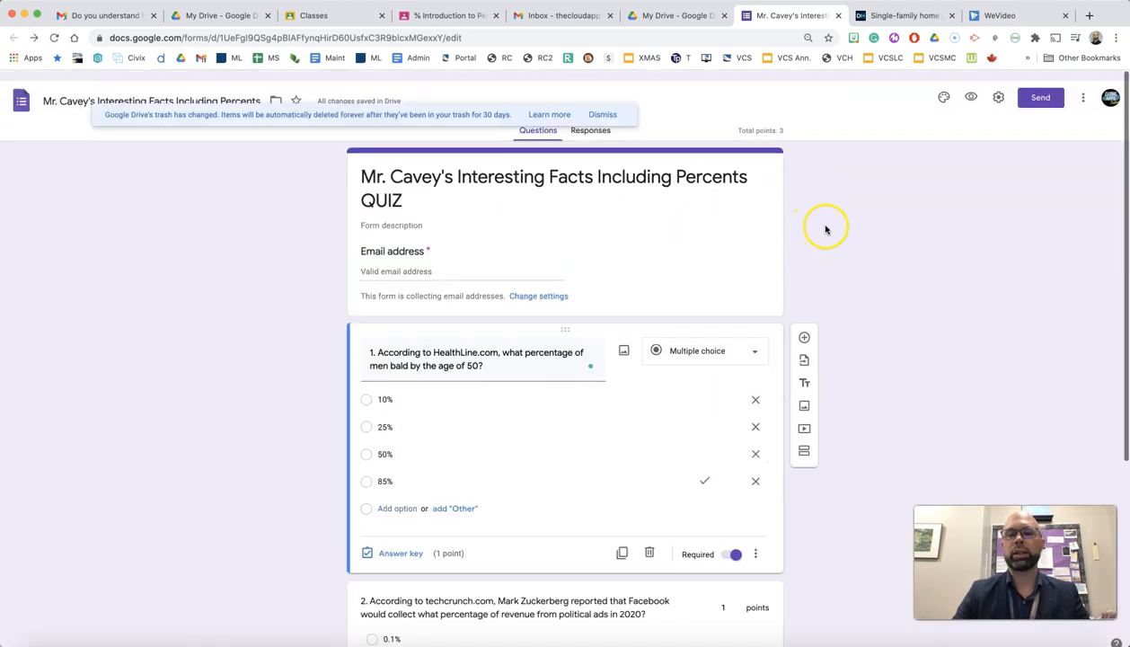
scroll(855, 222, down, 5)
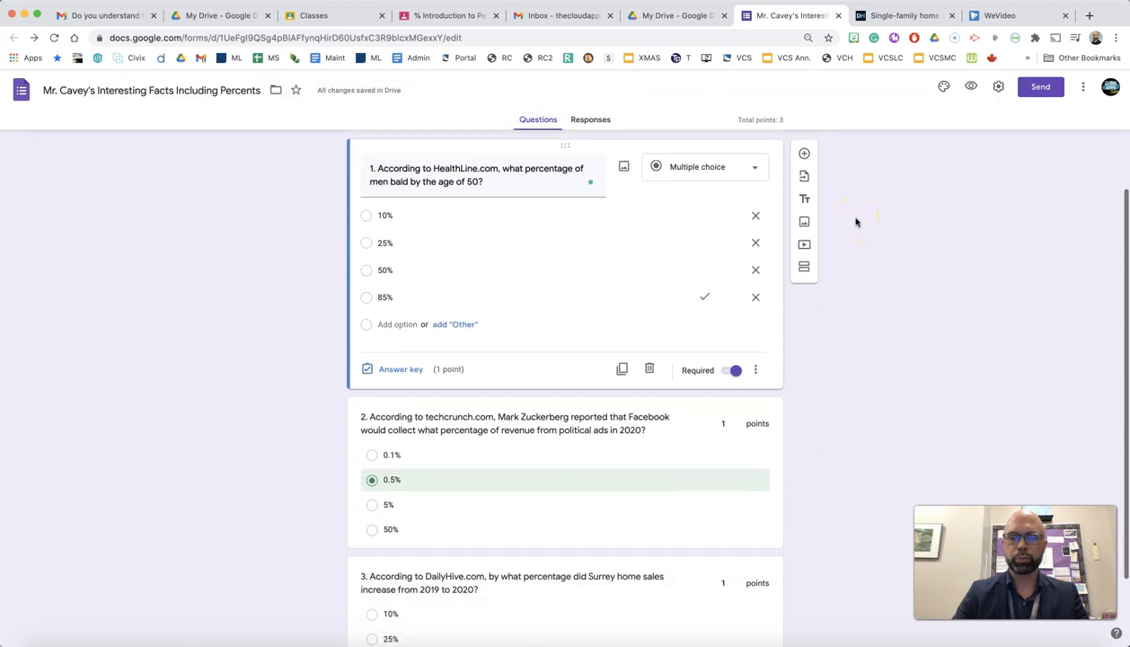